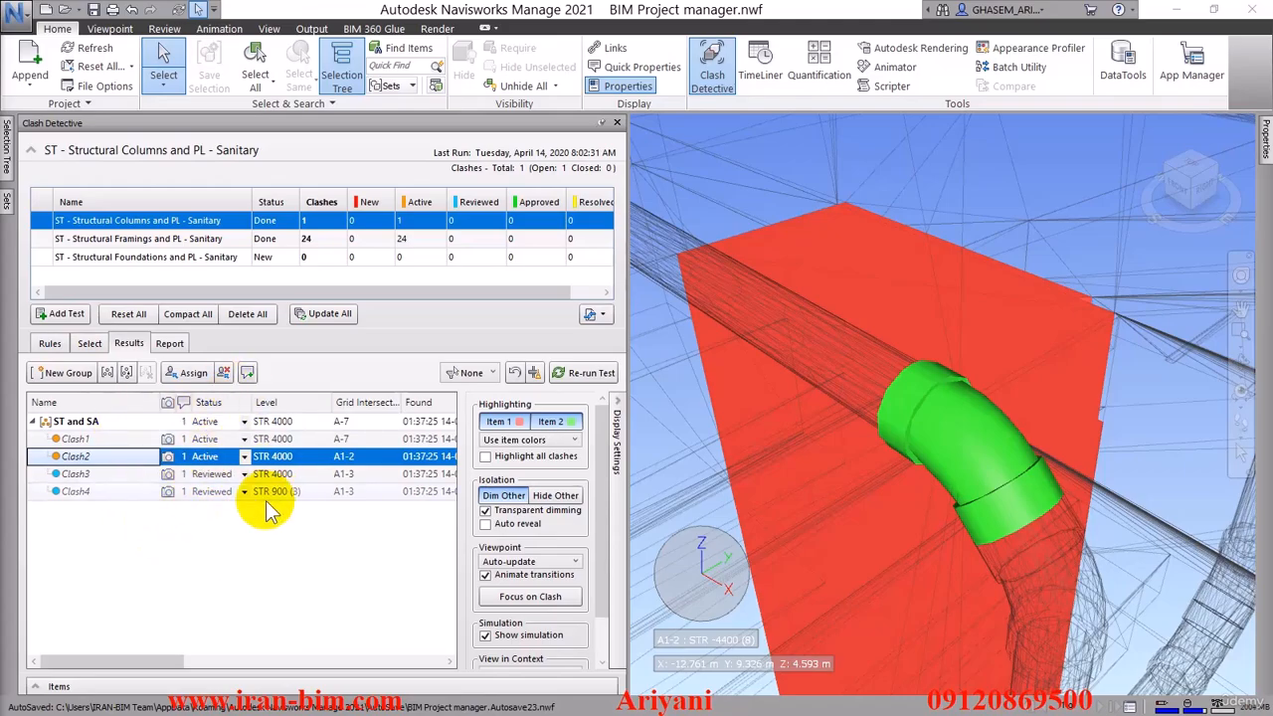
Hide all items other than the two clashing elements of Clash2 and turn on highlighting of all clashes
scroll(836, 398, down, 5)
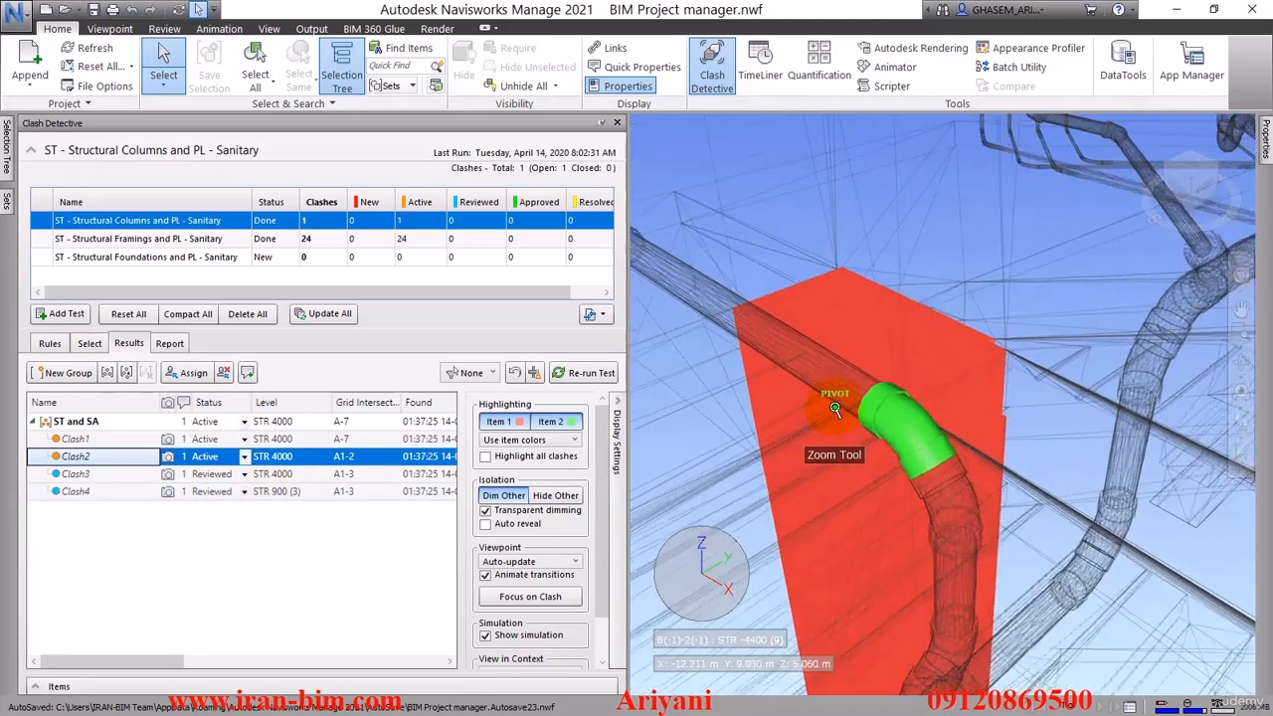
scroll(838, 380, down, 4)
scroll(857, 418, up, 5)
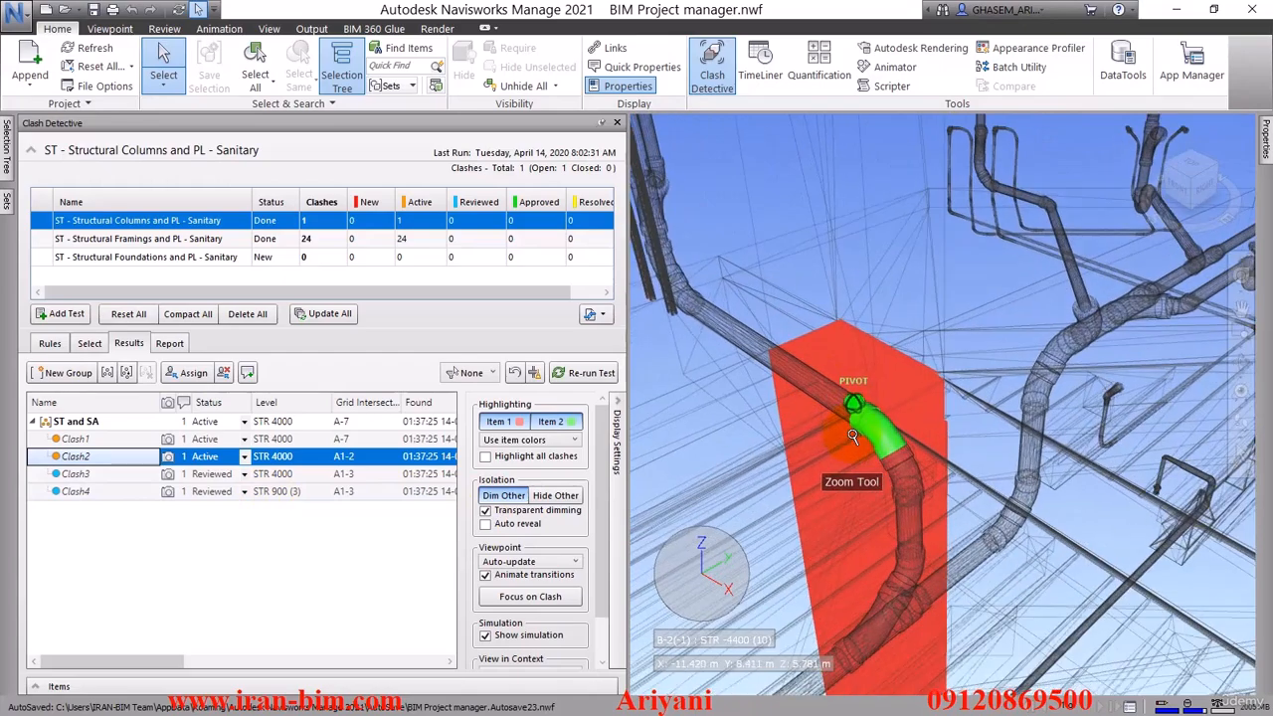
mouse_move(852, 434)
shift+middle_down()
mouse_move(839, 415)
mouse_move(866, 429)
shift+middle_up()
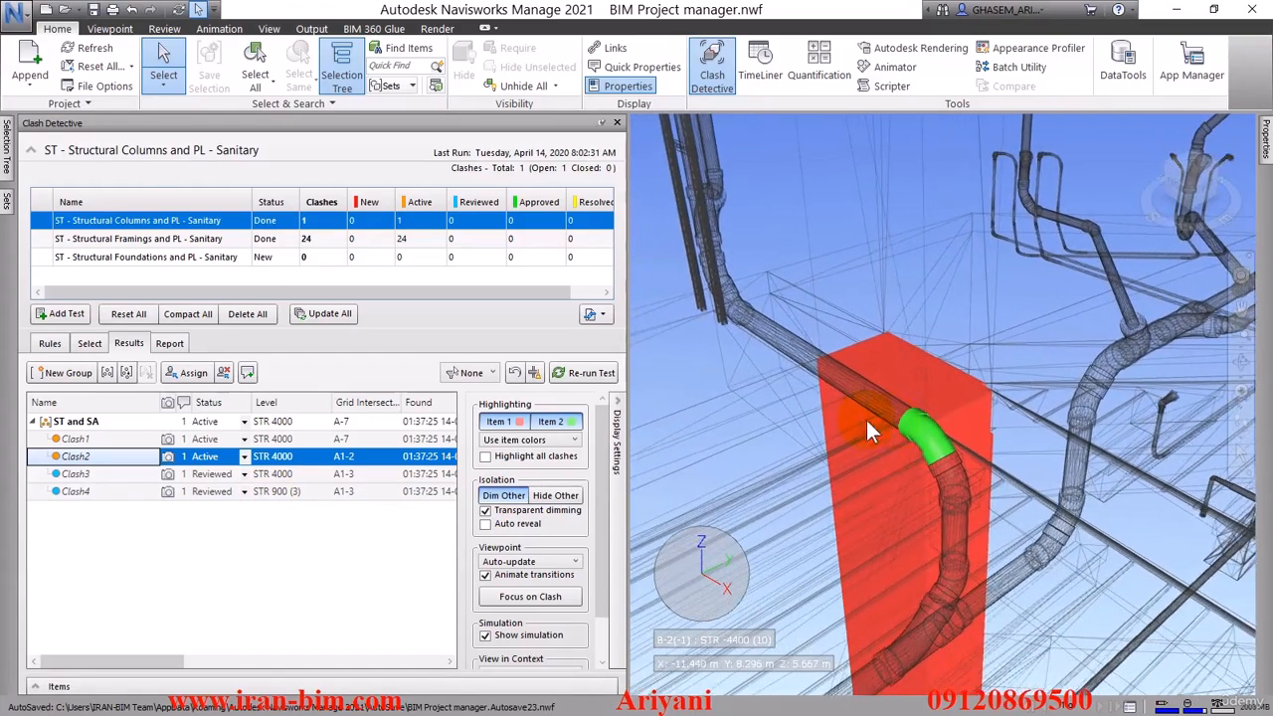
click(540, 496)
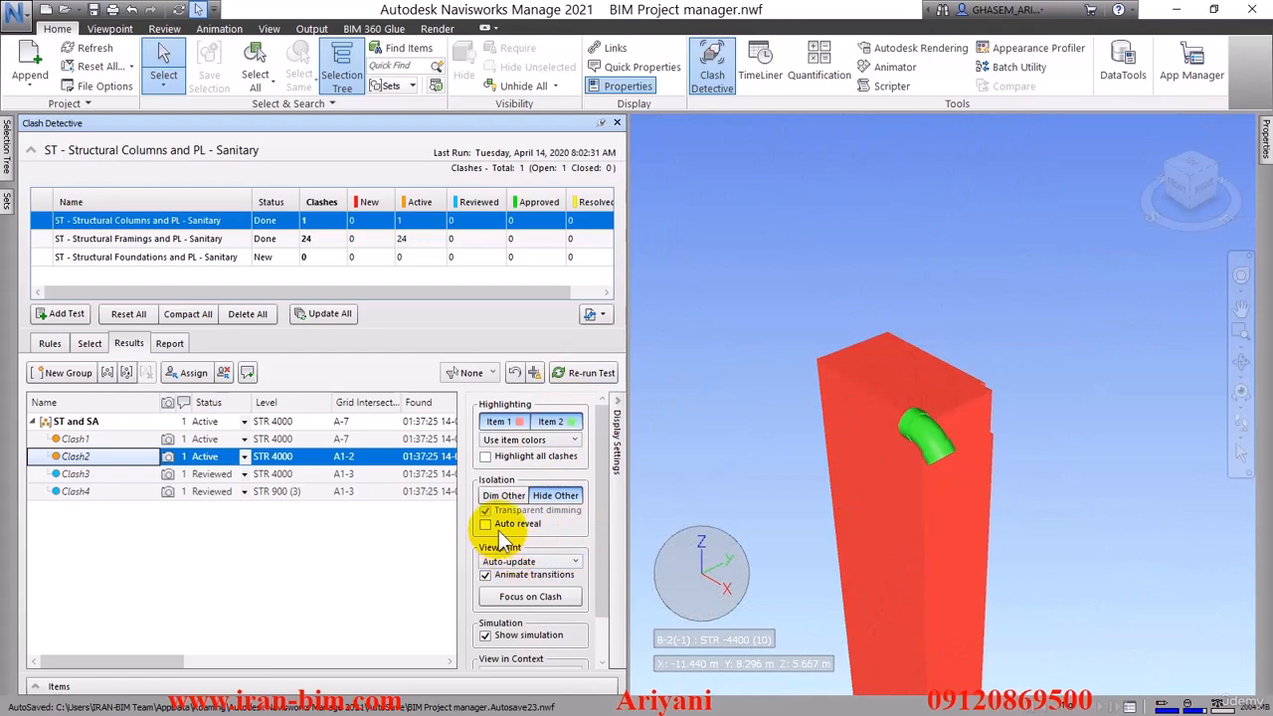
click(489, 456)
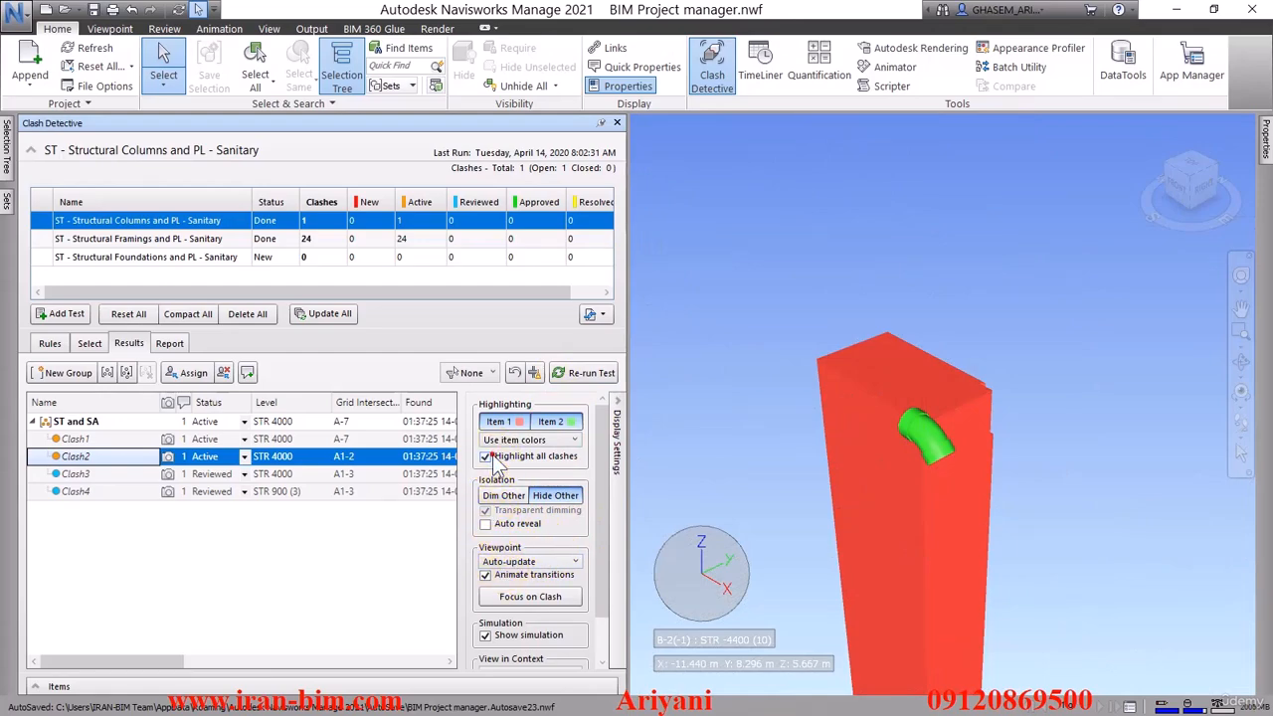
scroll(908, 424, down, 5)
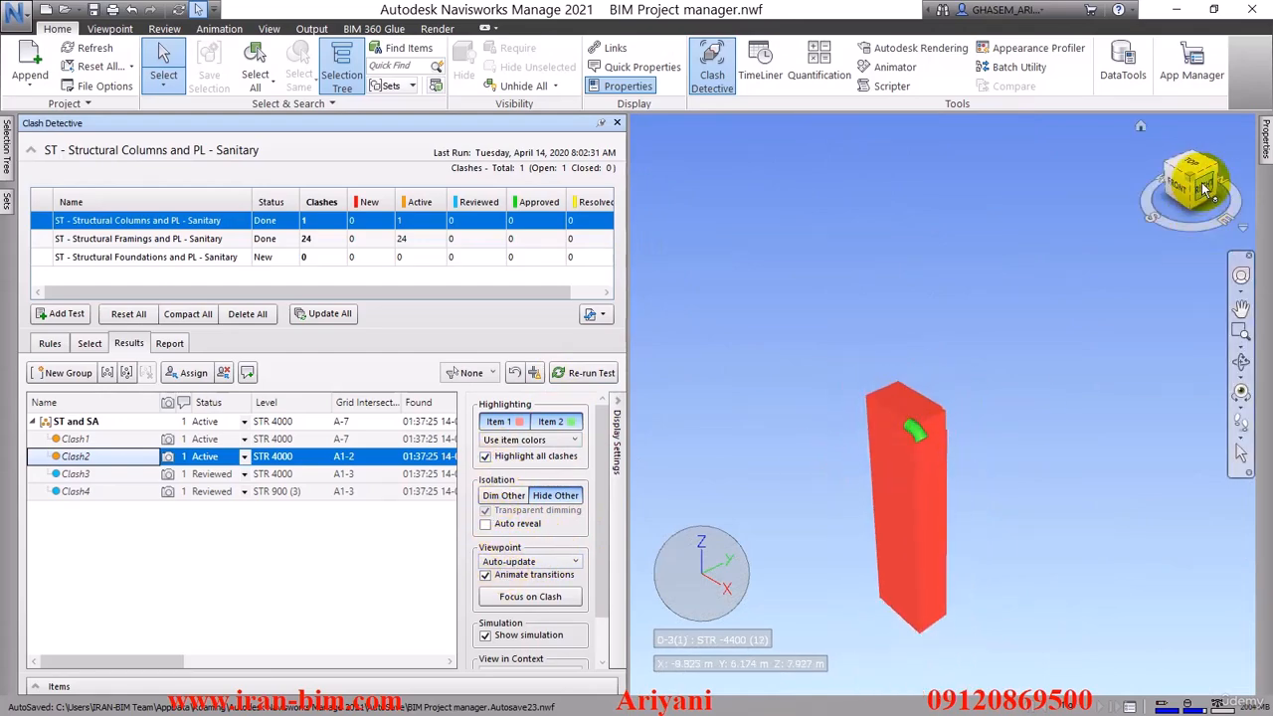
drag(1206, 189, 1155, 172)
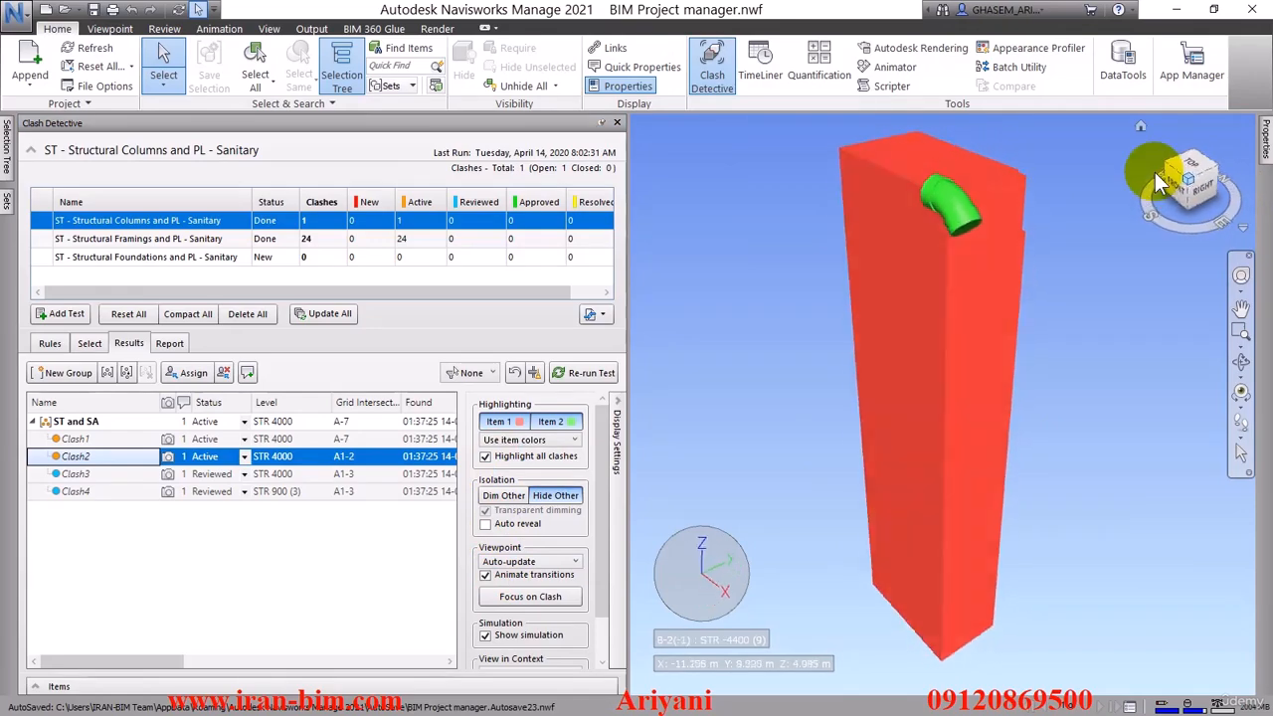
Switch the highlighting of Item 1 and Item 2 off and back on to see each element's own appearance
click(508, 524)
click(501, 421)
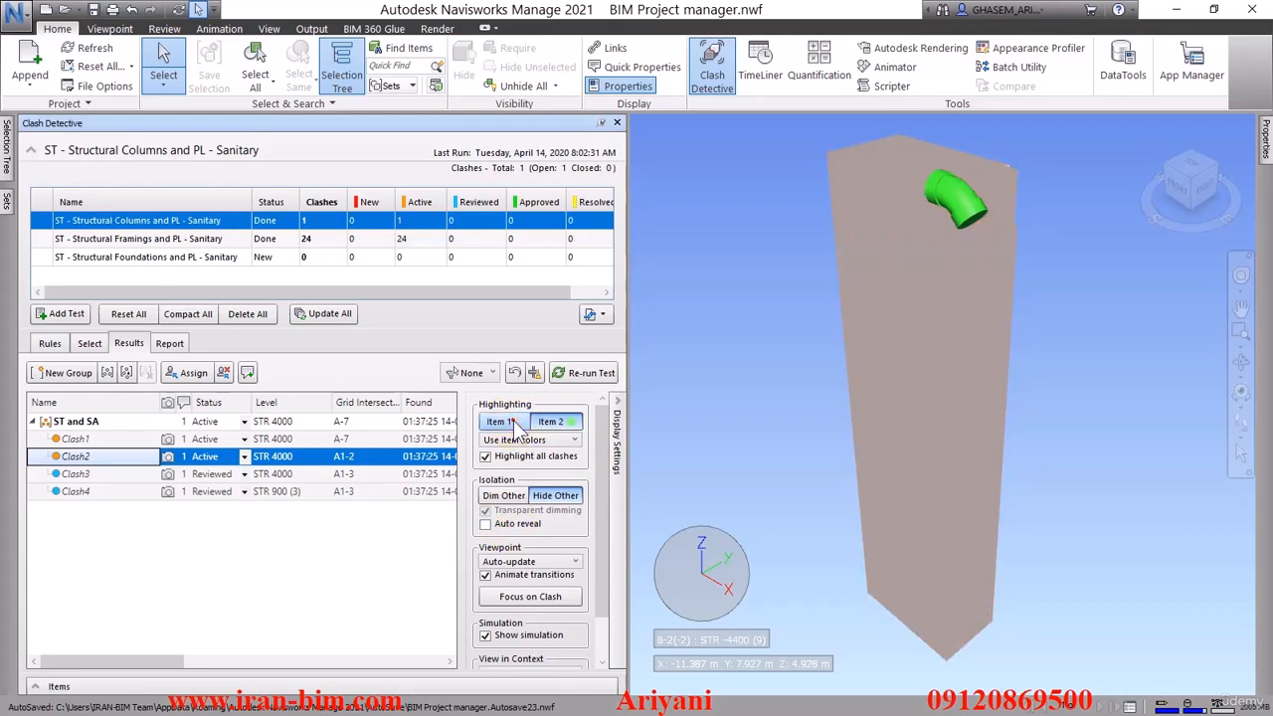
click(500, 422)
click(556, 422)
click(557, 422)
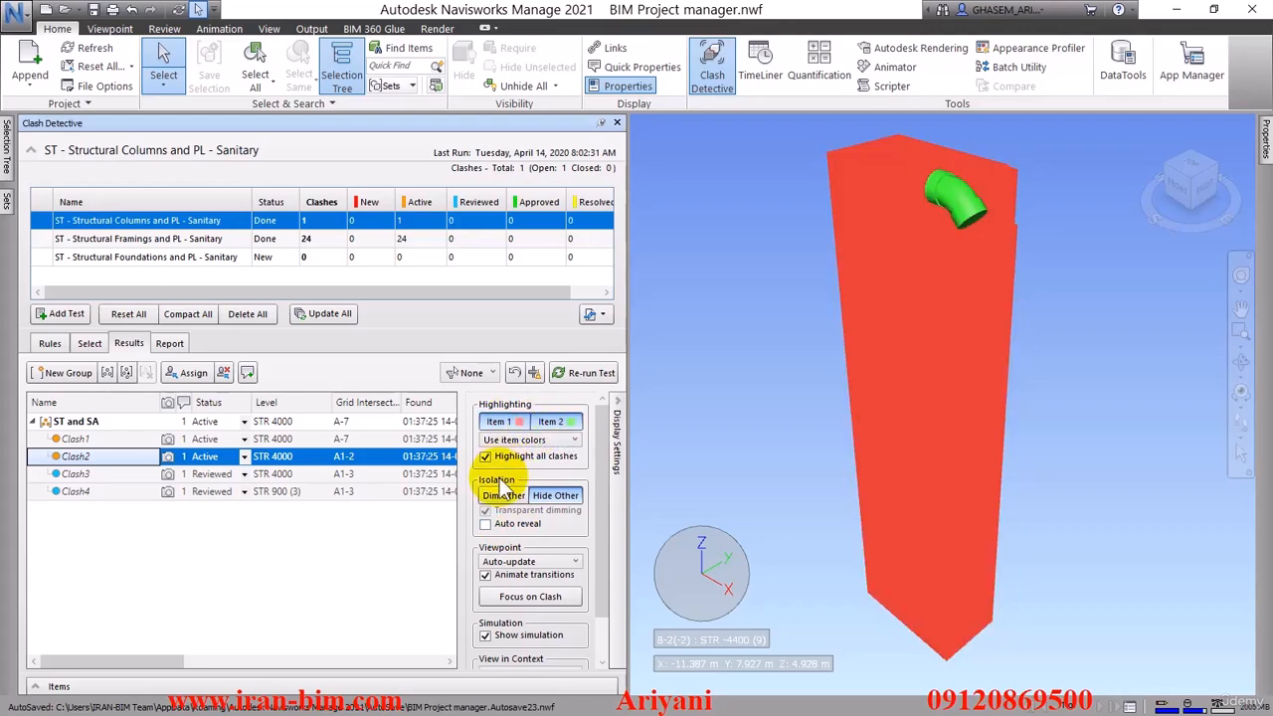
scroll(502, 611, down, 1)
click(516, 623)
click(516, 624)
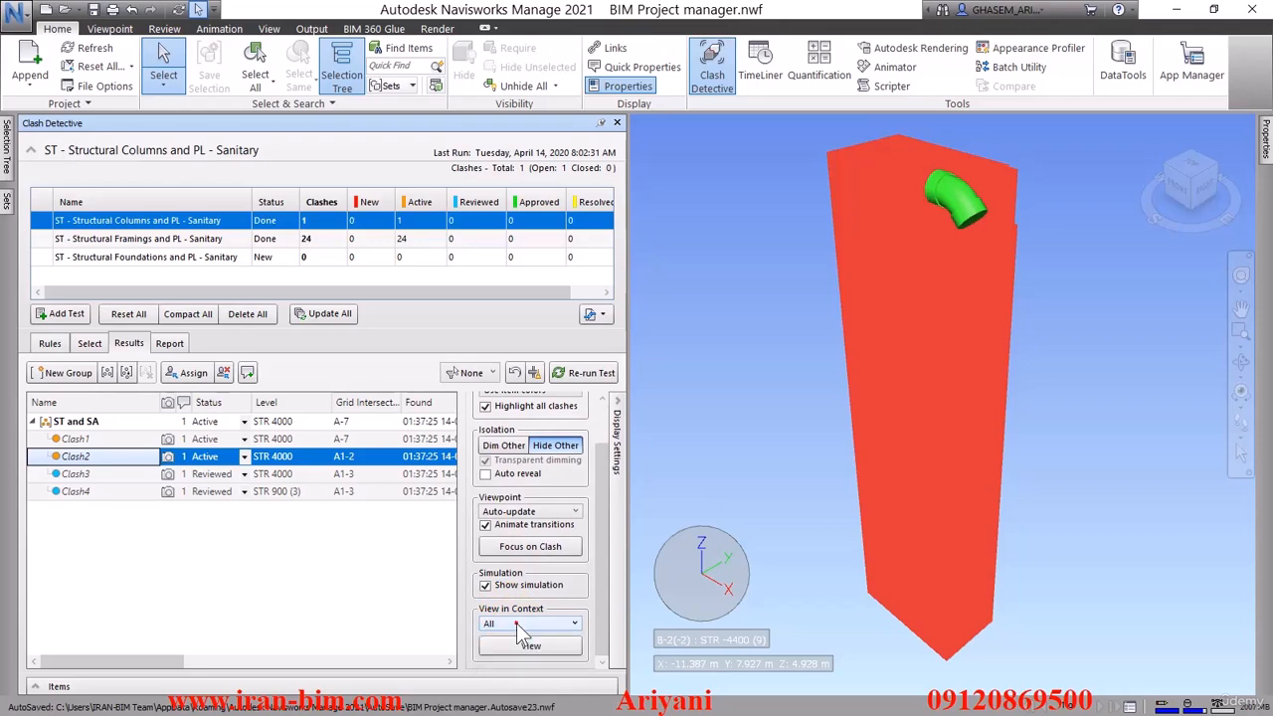
Display all clashing elements of the ST and SA group together in the model view
click(87, 423)
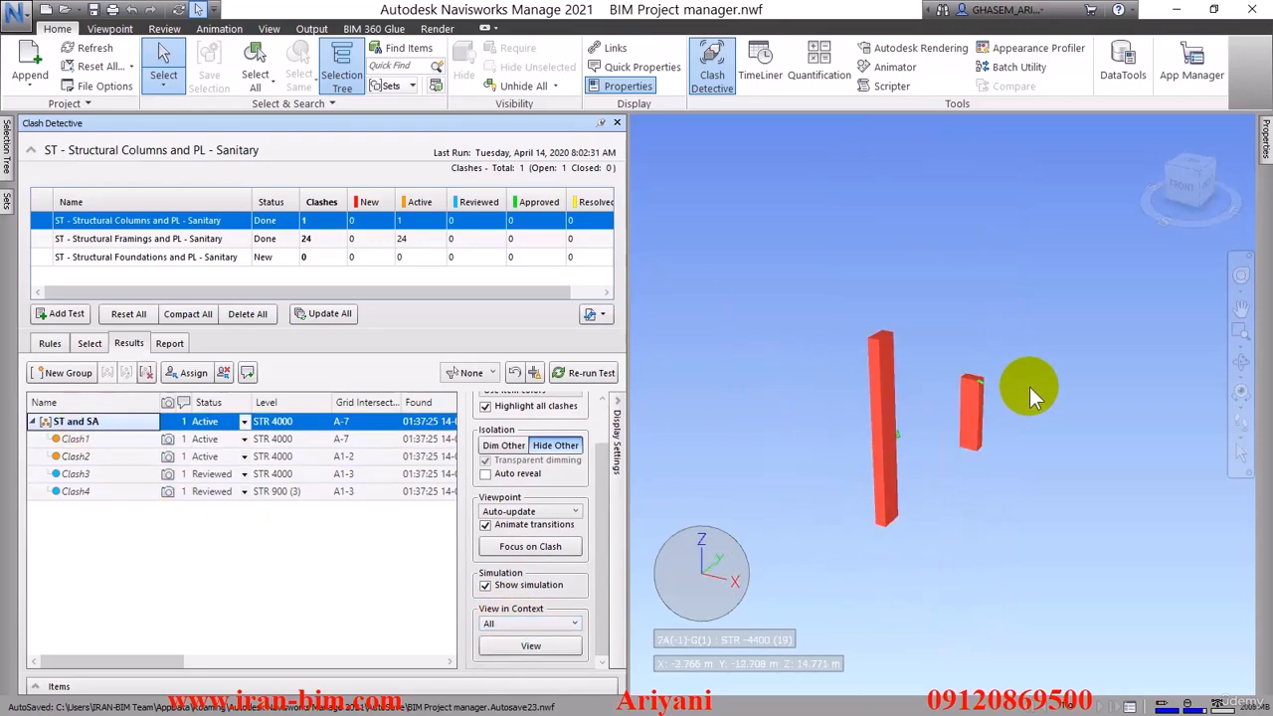
scroll(959, 433, up, 3)
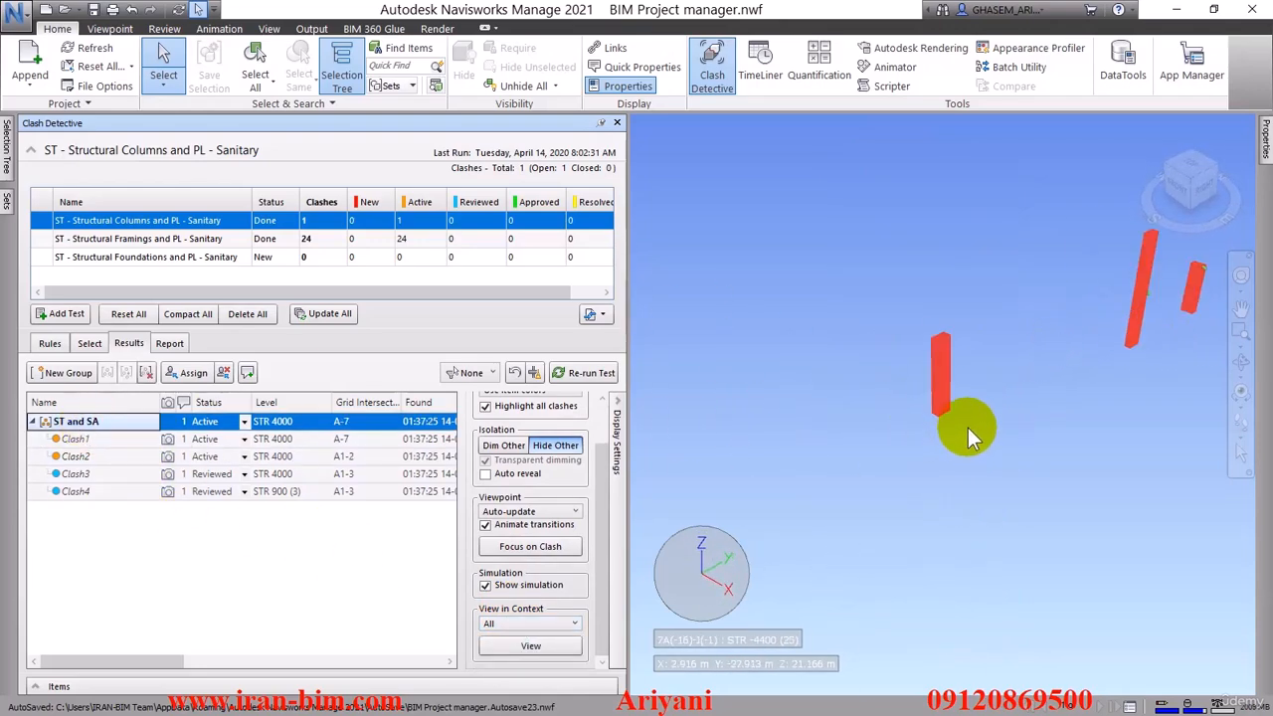
mouse_move(968, 427)
shift+middle_down()
mouse_move(1043, 407)
mouse_move(892, 430)
mouse_move(985, 432)
mouse_move(943, 442)
mouse_move(966, 381)
mouse_move(945, 424)
shift+middle_up()
Show Clash3 and use the Move tool to shift its pipe elbow away from the structural column
click(97, 475)
click(967, 389)
scroll(967, 389, up, 3)
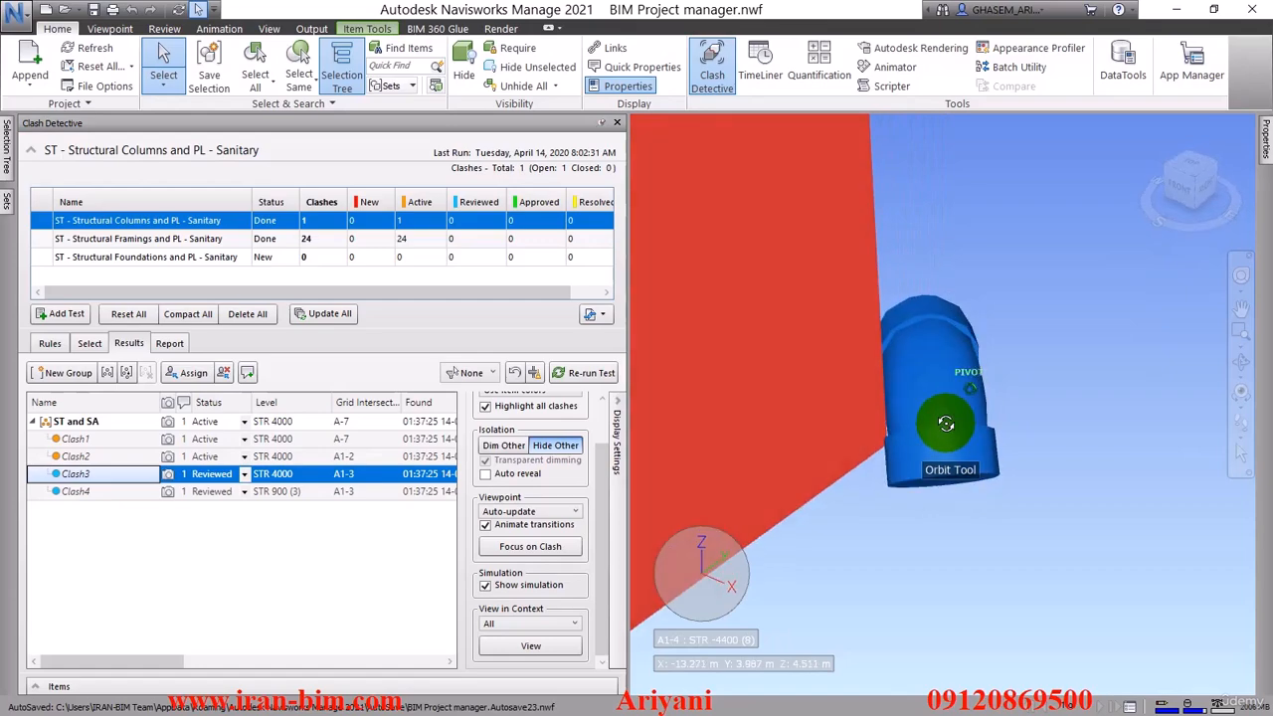
scroll(922, 425, up, 2)
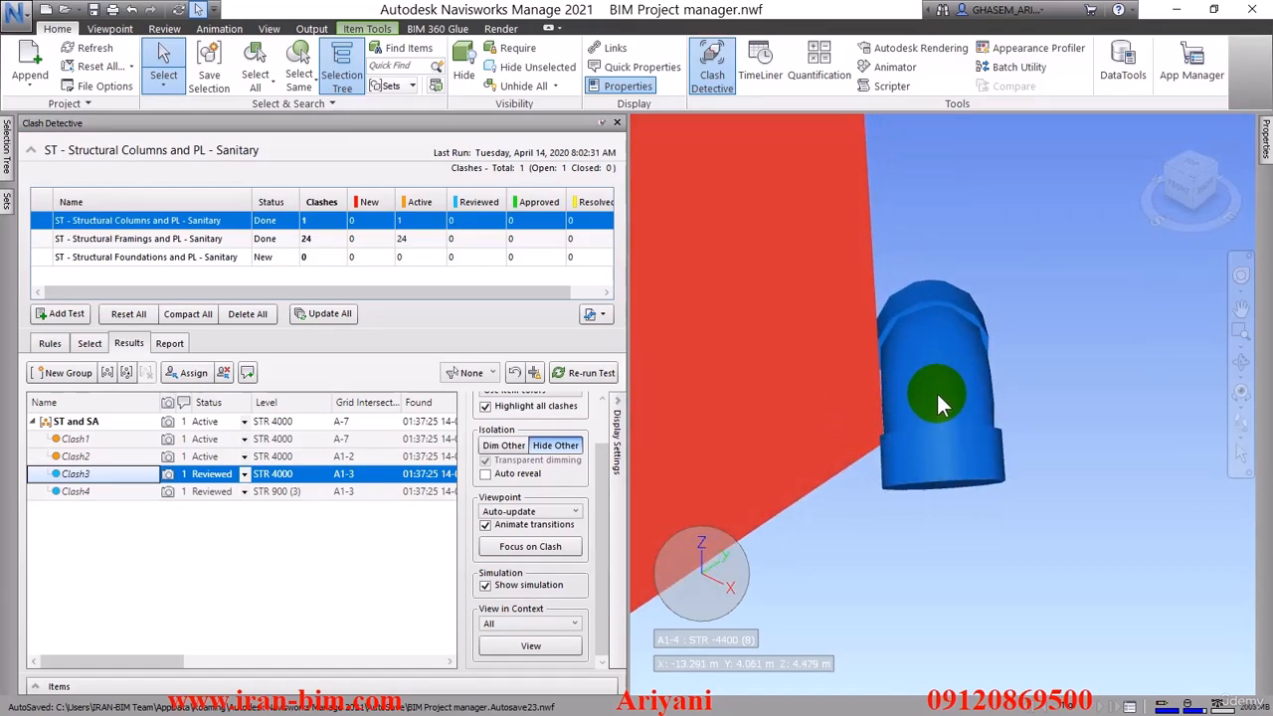
click(375, 29)
click(292, 60)
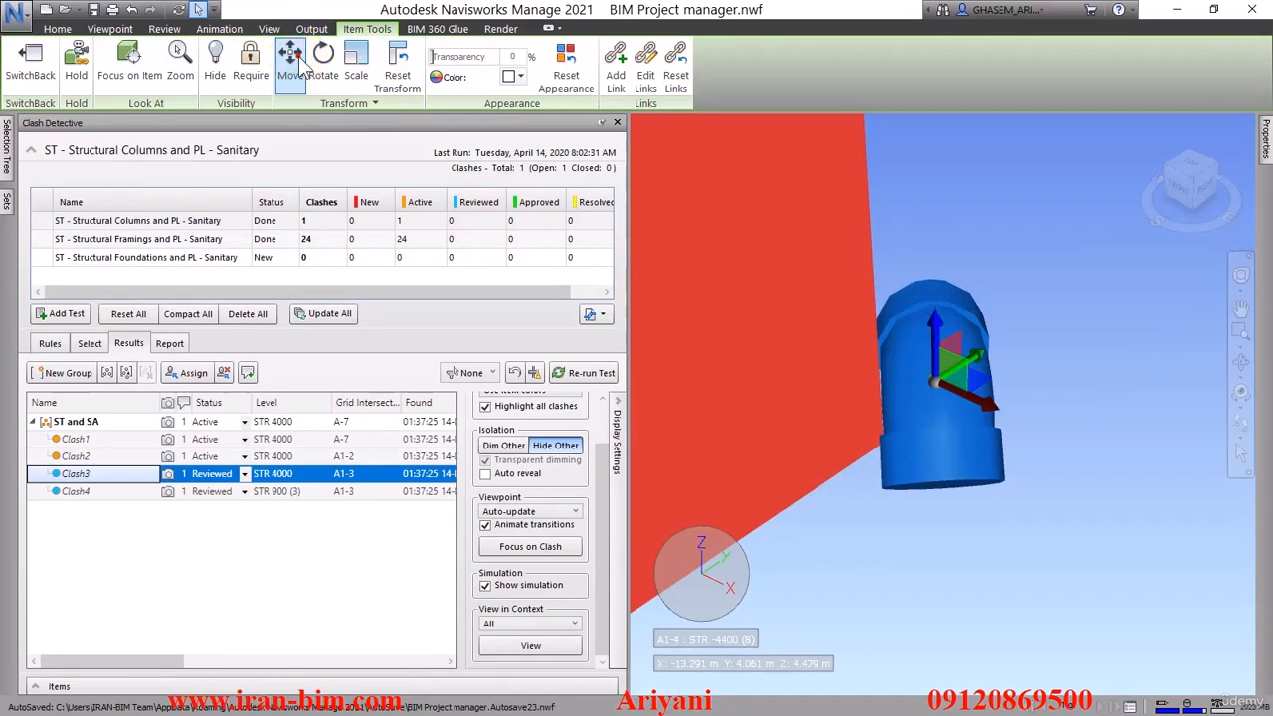
drag(992, 374, 995, 376)
shift+middle_drag(903, 447, 890, 496)
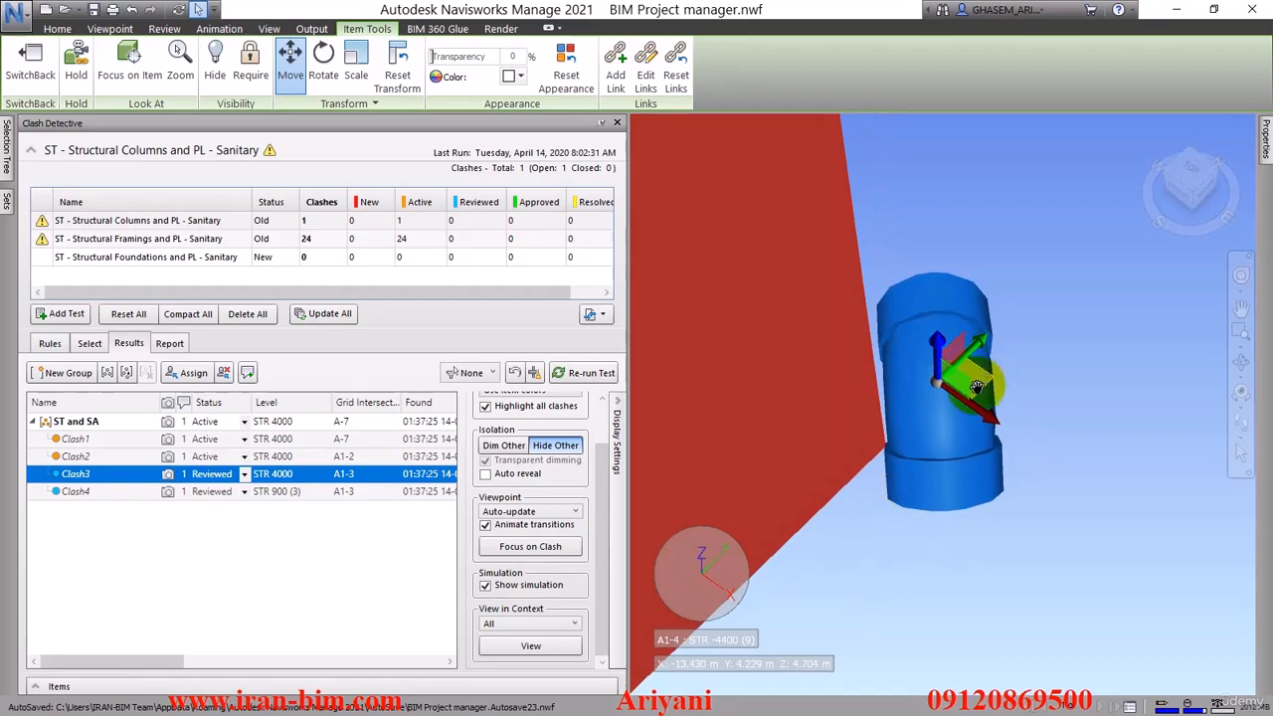
drag(985, 373, 988, 373)
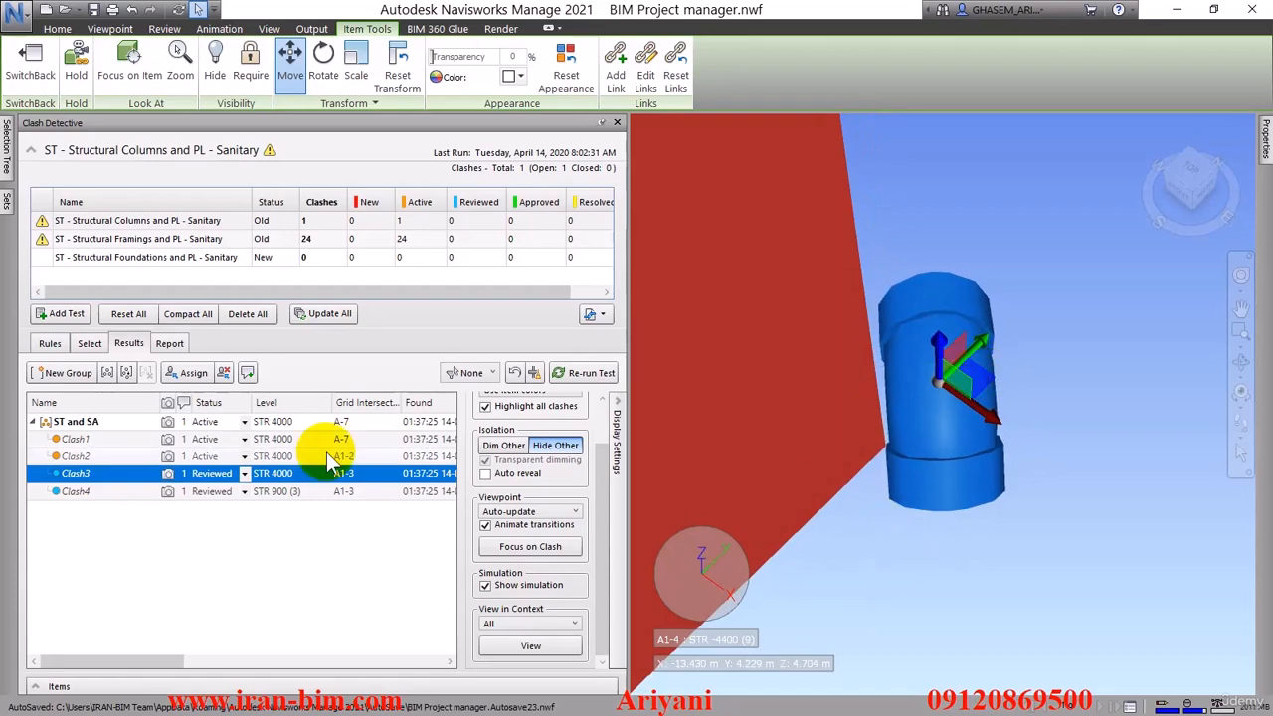
Deselect the elbow and compare the views of Clash3 and Clash4
ctrl+click(117, 492)
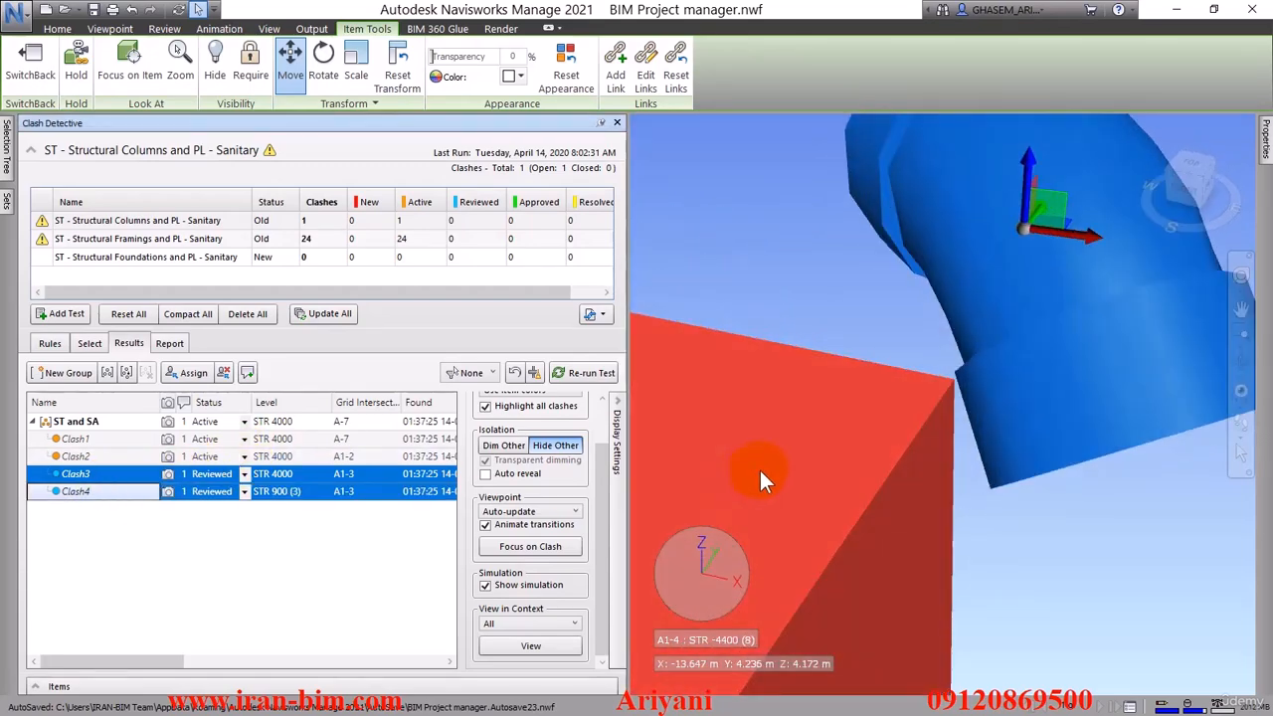
click(78, 476)
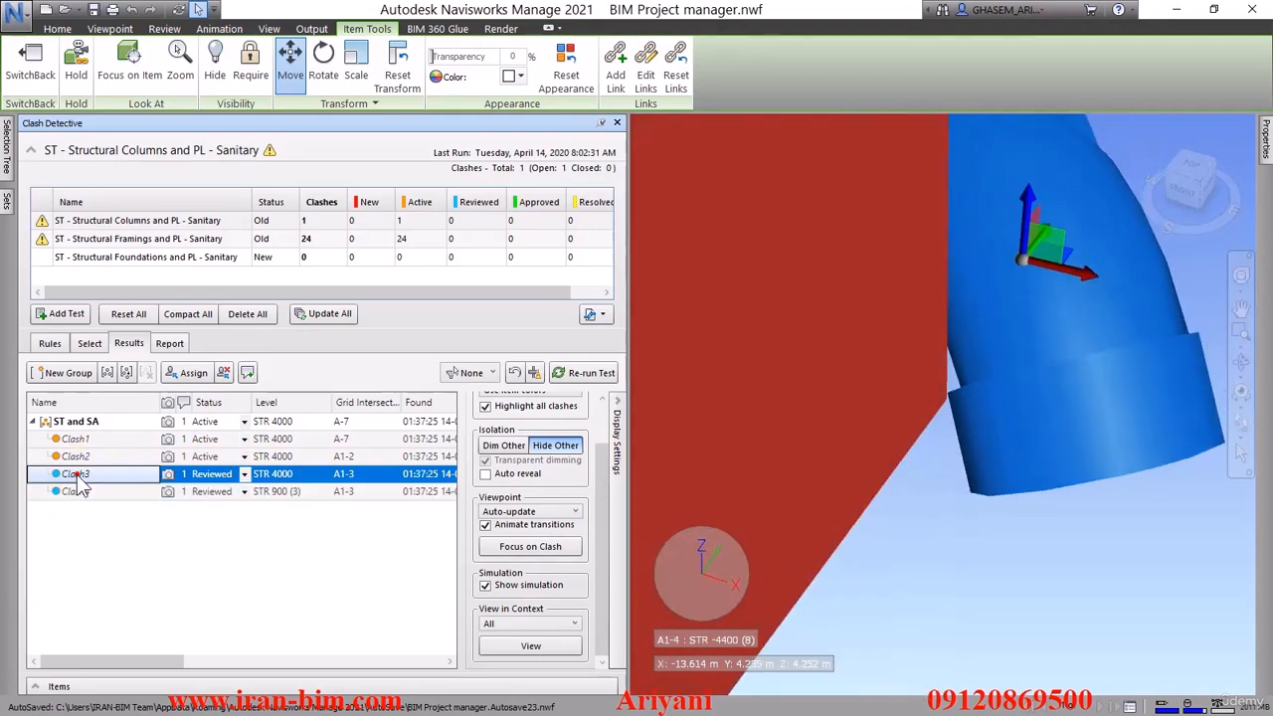
click(924, 568)
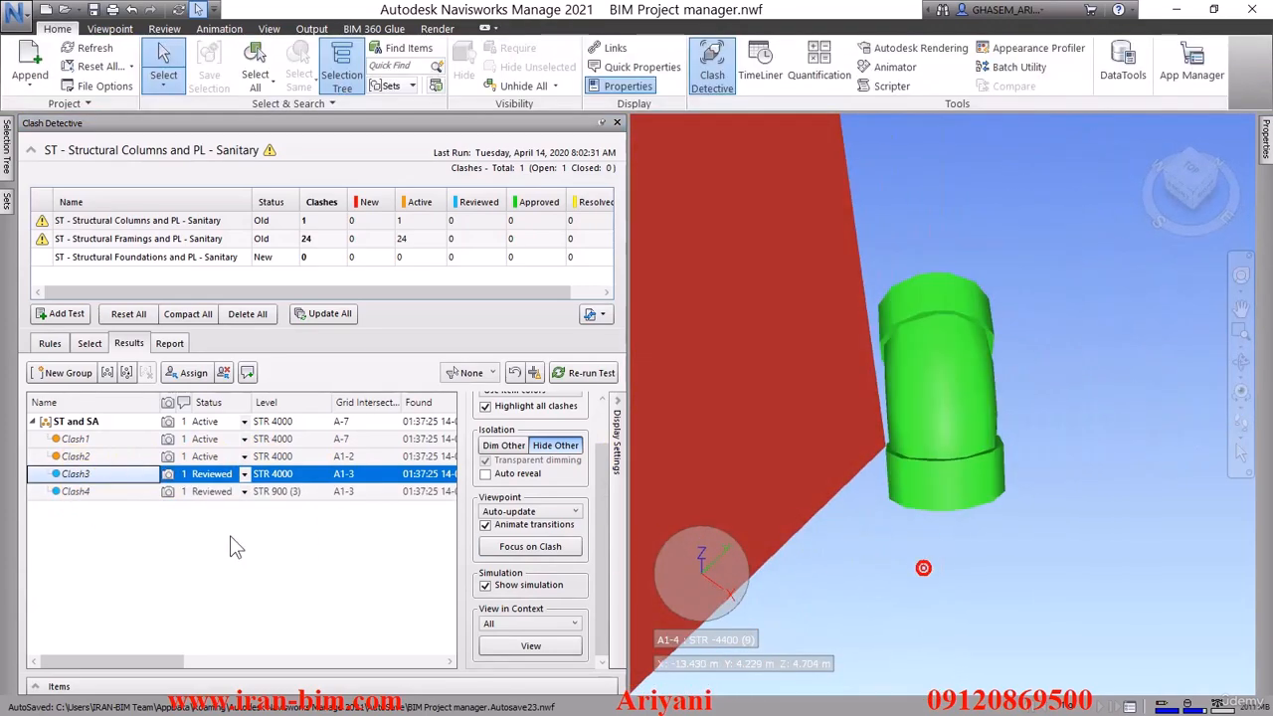
click(78, 490)
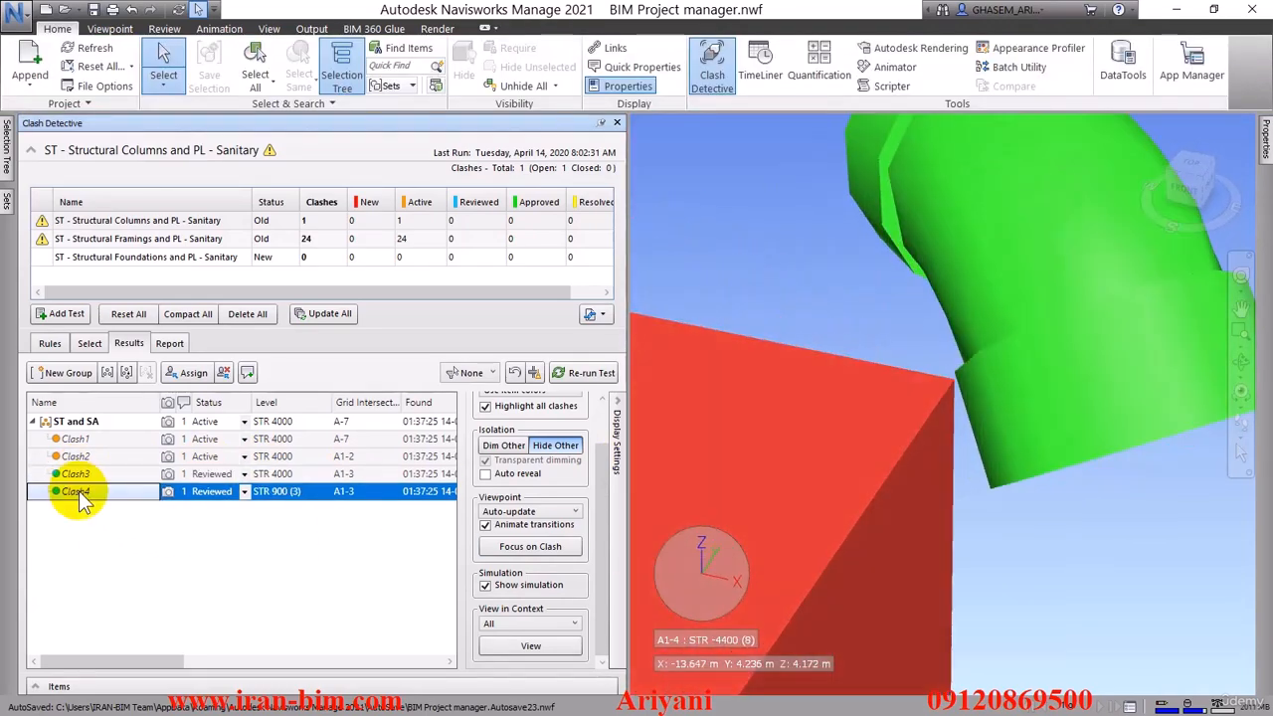
click(79, 478)
click(85, 494)
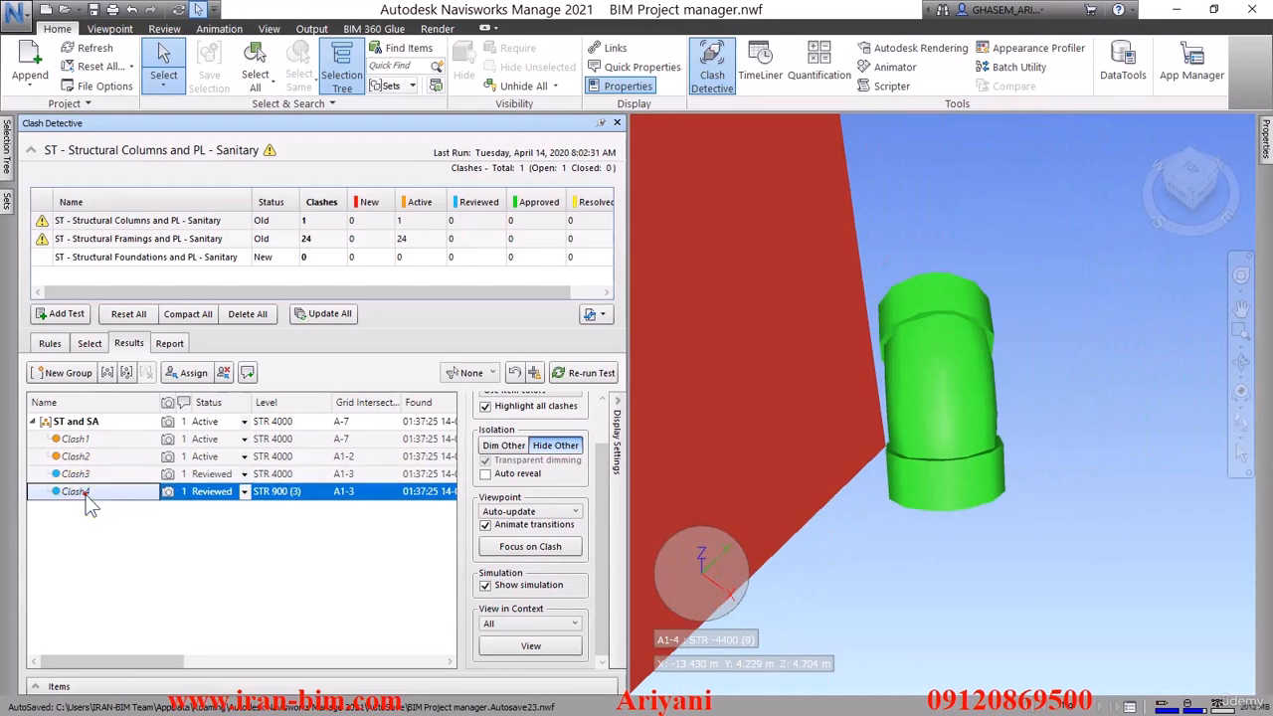
Move the Clash4 pipe elbow farther away from the corner of the structural column and deselect it
click(1035, 349)
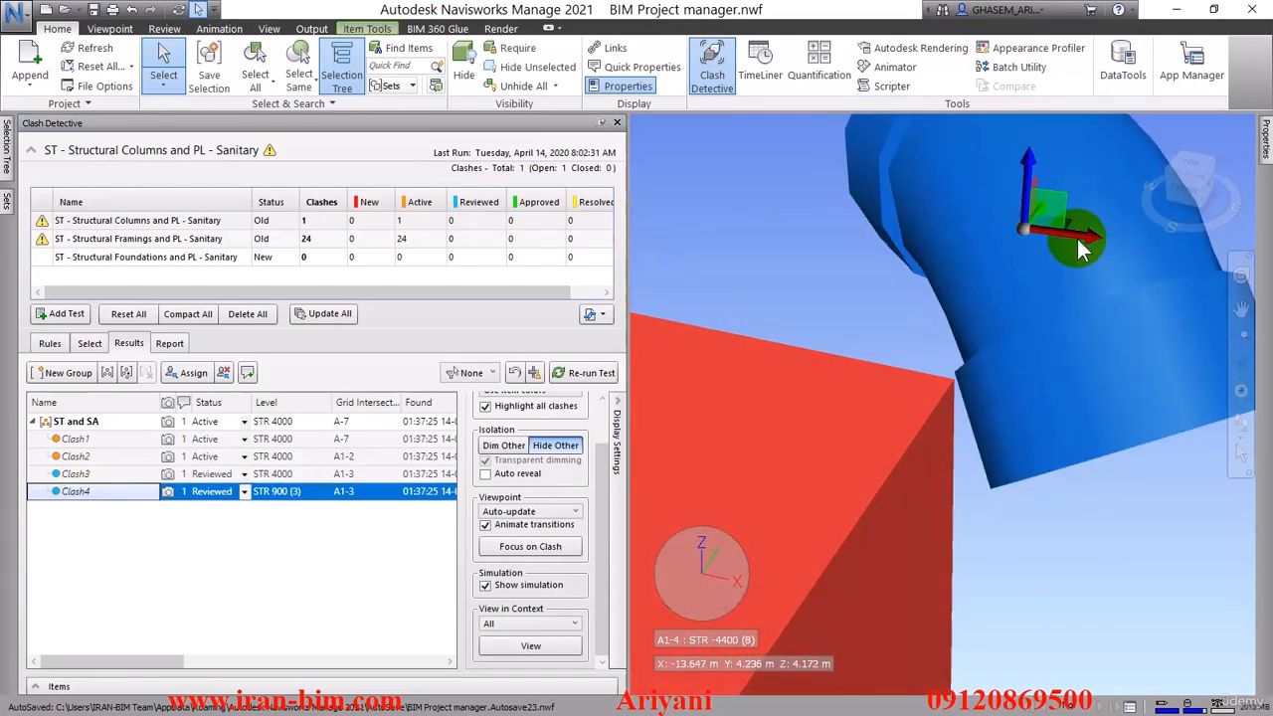
mouse_move(1081, 229)
shift+middle_down()
mouse_move(1077, 242)
mouse_move(1084, 229)
shift+middle_up()
shift+middle_drag(1000, 390, 1002, 355)
click(822, 305)
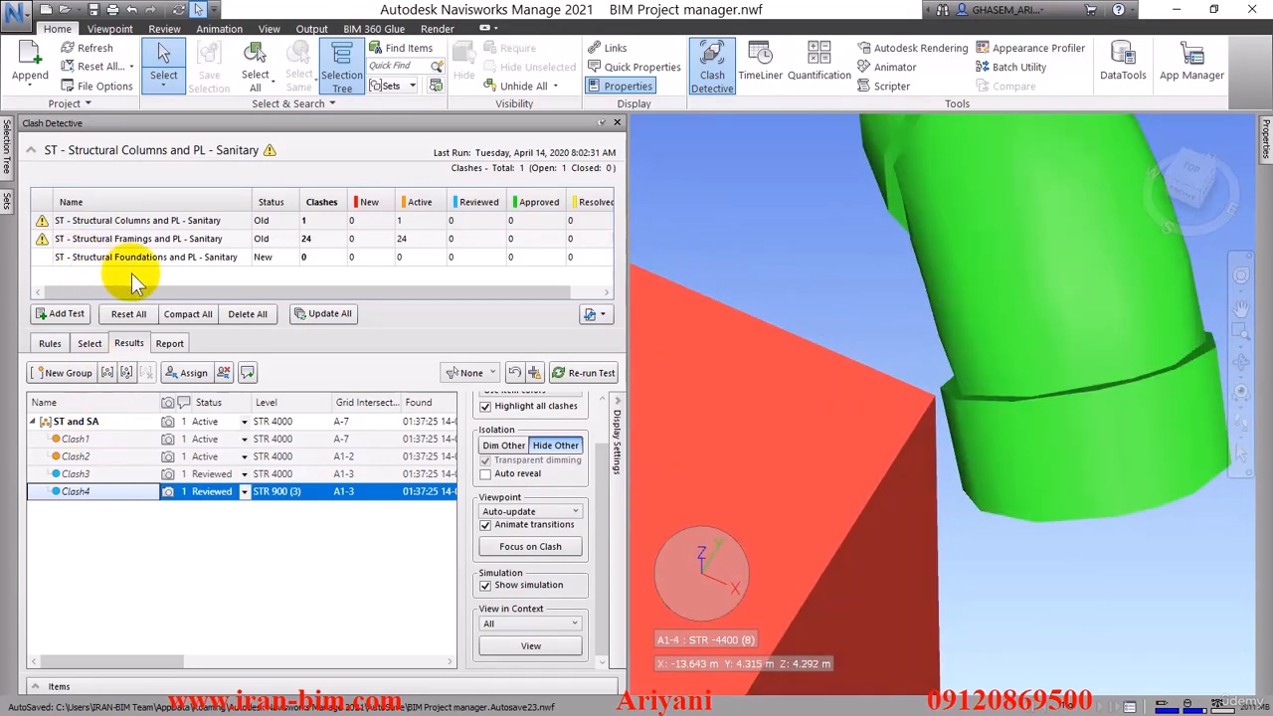
Re-run the ST - Structural Columns and PL - Sanitary clash test and inspect the elbow still involved in Clash2
right_click(139, 223)
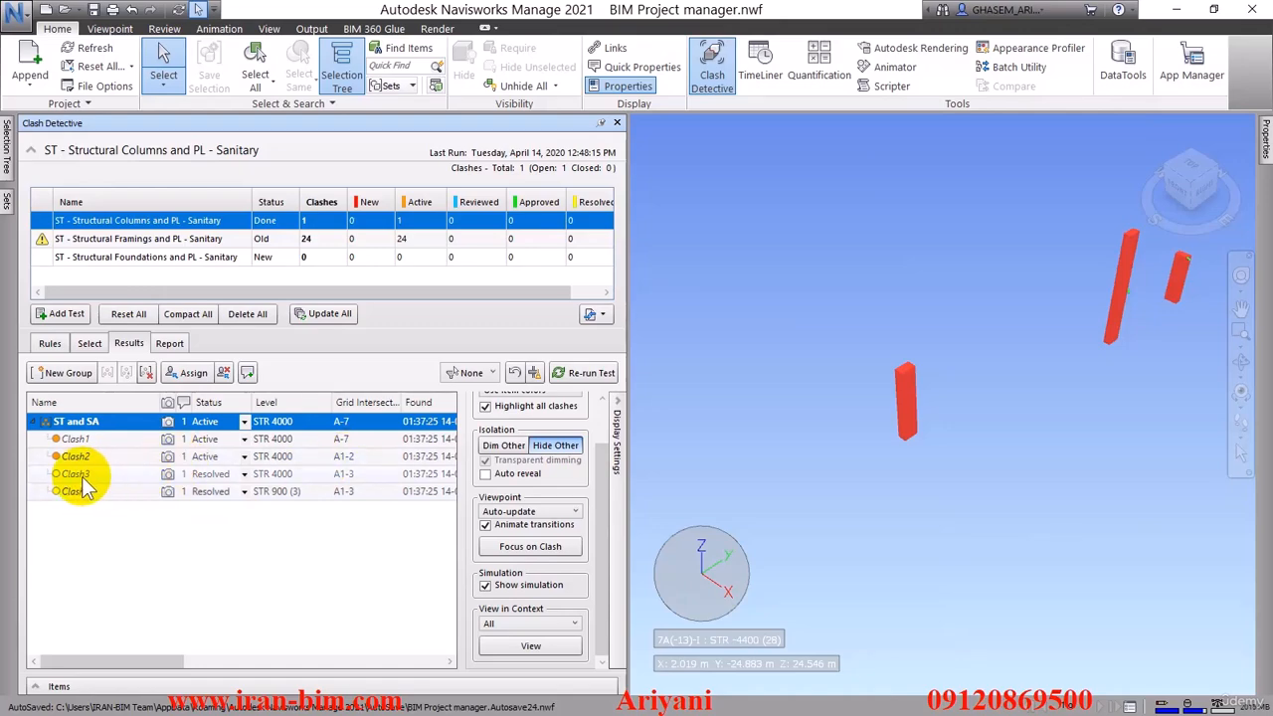
scroll(1065, 308, up, 3)
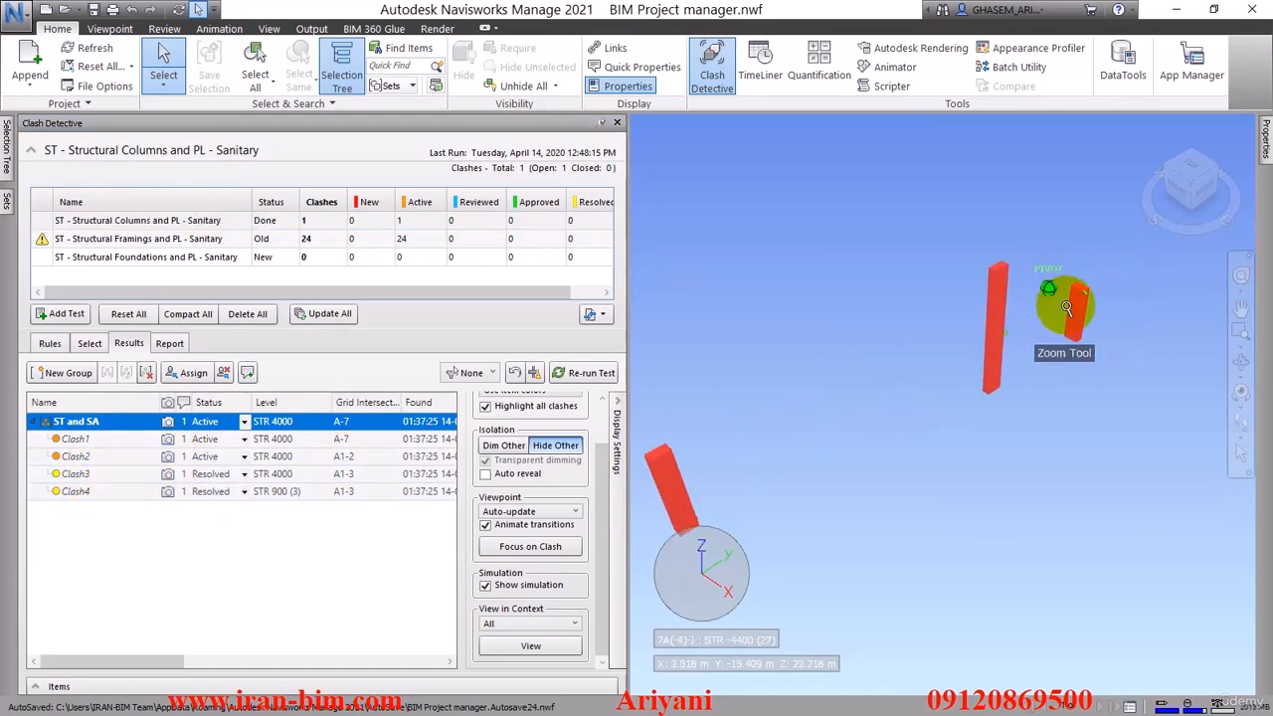
scroll(1066, 308, up, 5)
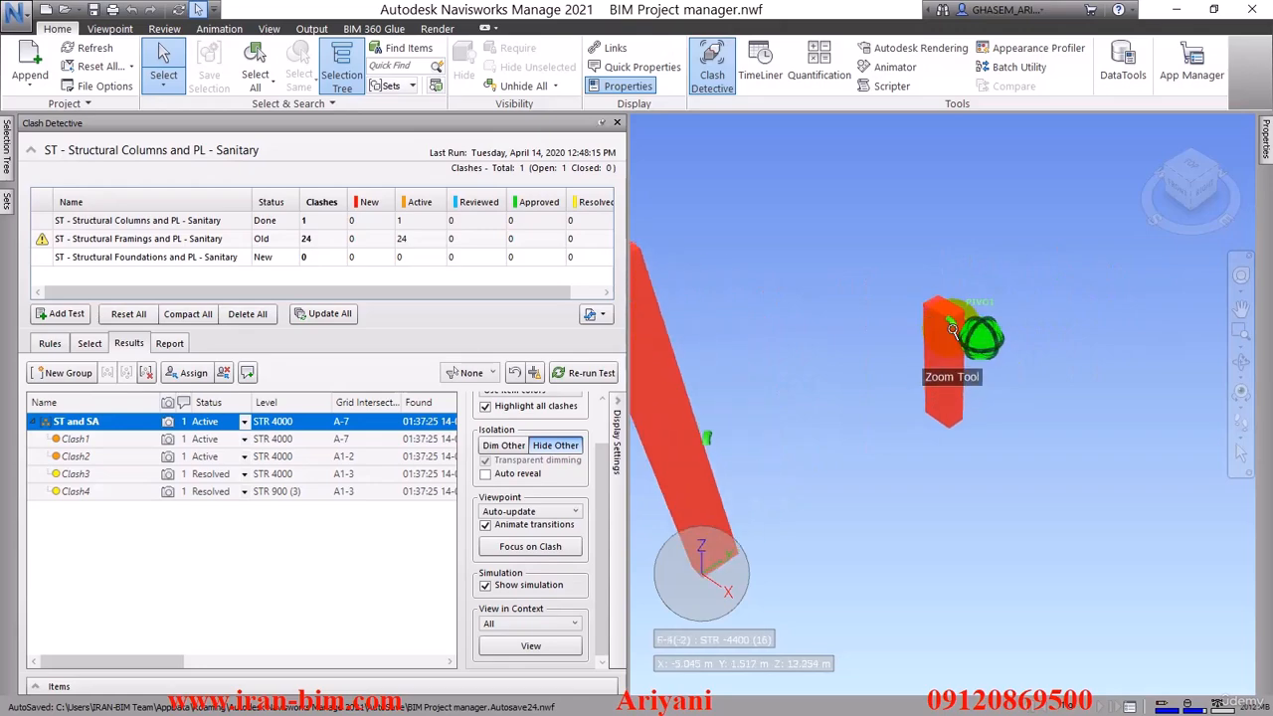
click(951, 329)
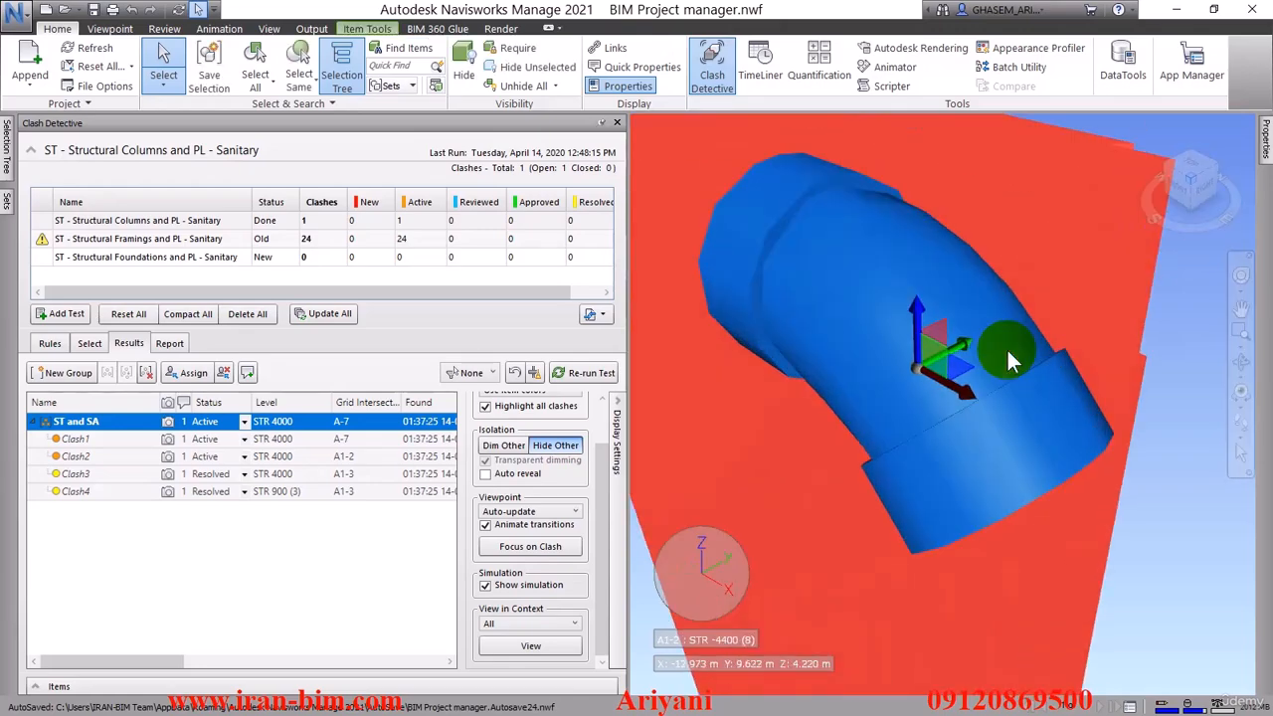
shift+middle_drag(1007, 352, 1070, 402)
scroll(1029, 413, down, 3)
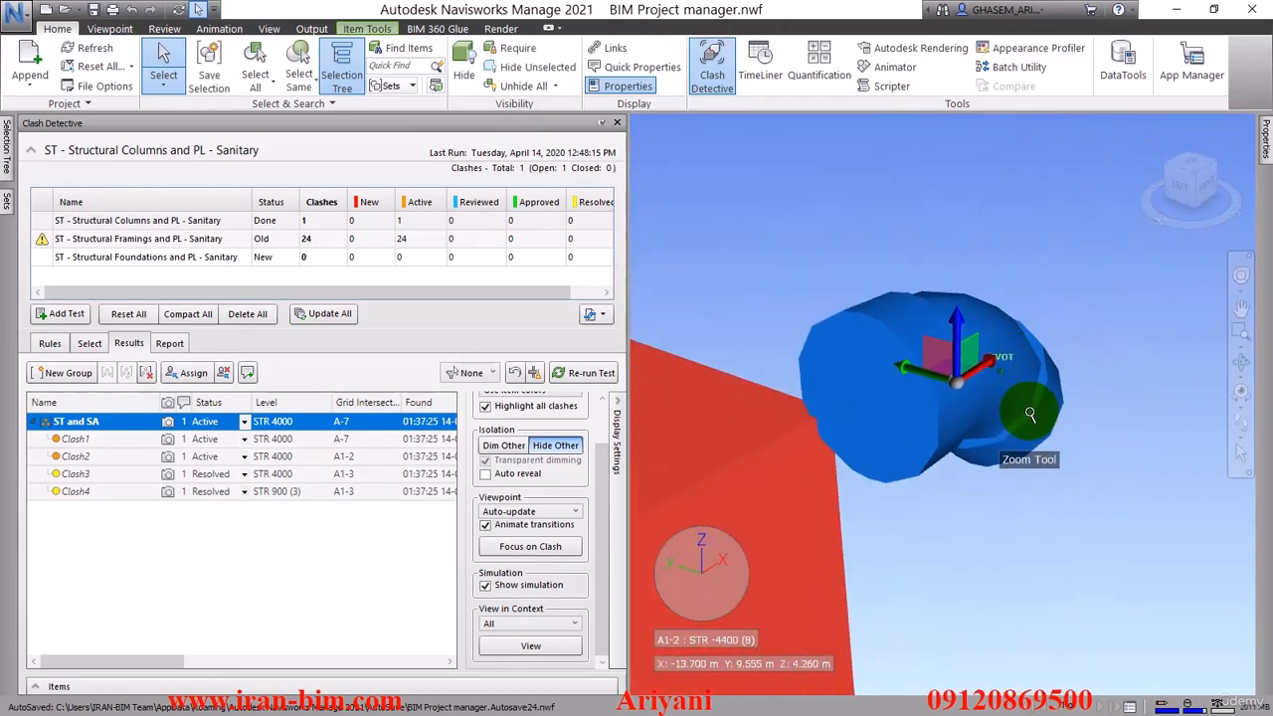
Add the comment "د" to Clash3
click(100, 476)
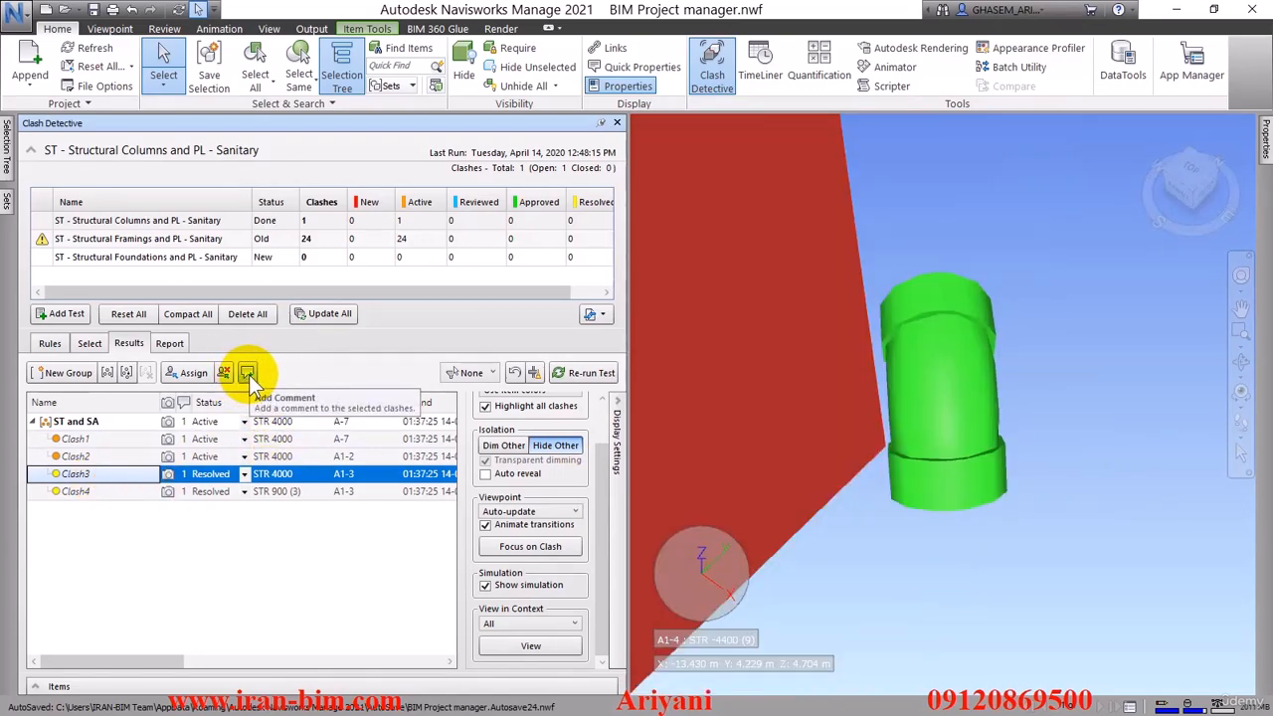
click(248, 375)
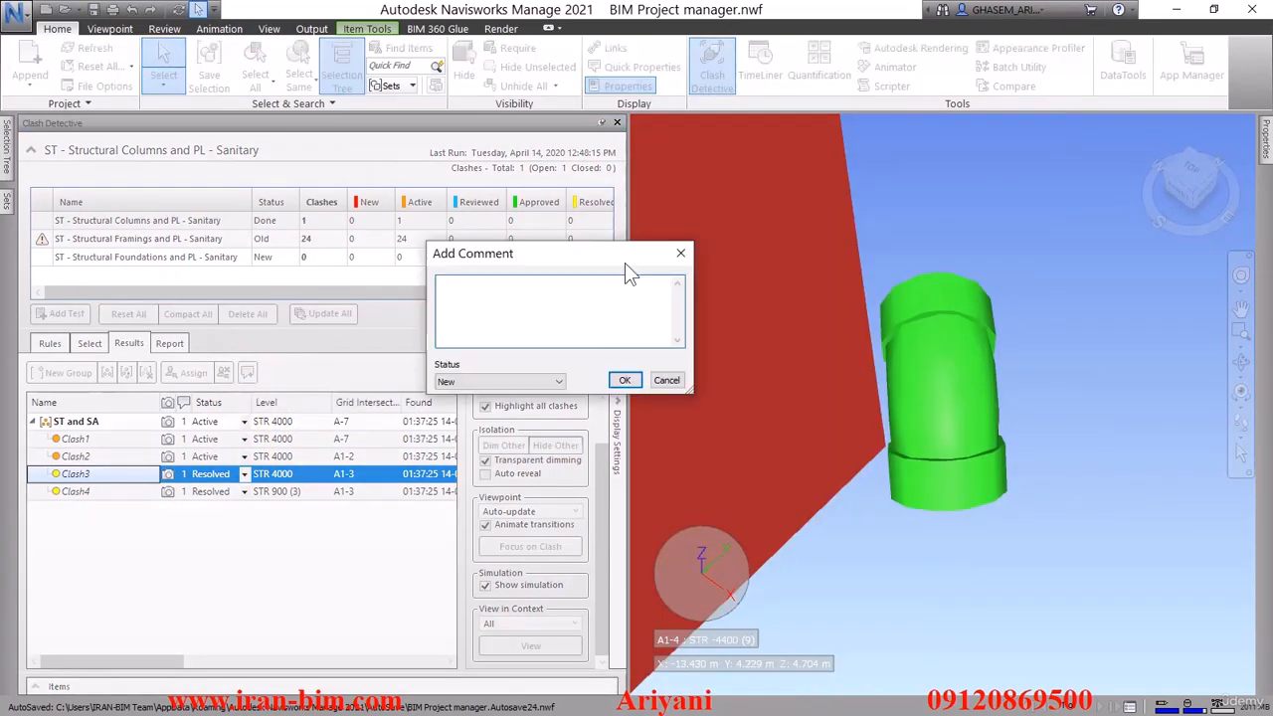
click(653, 307)
click(656, 317)
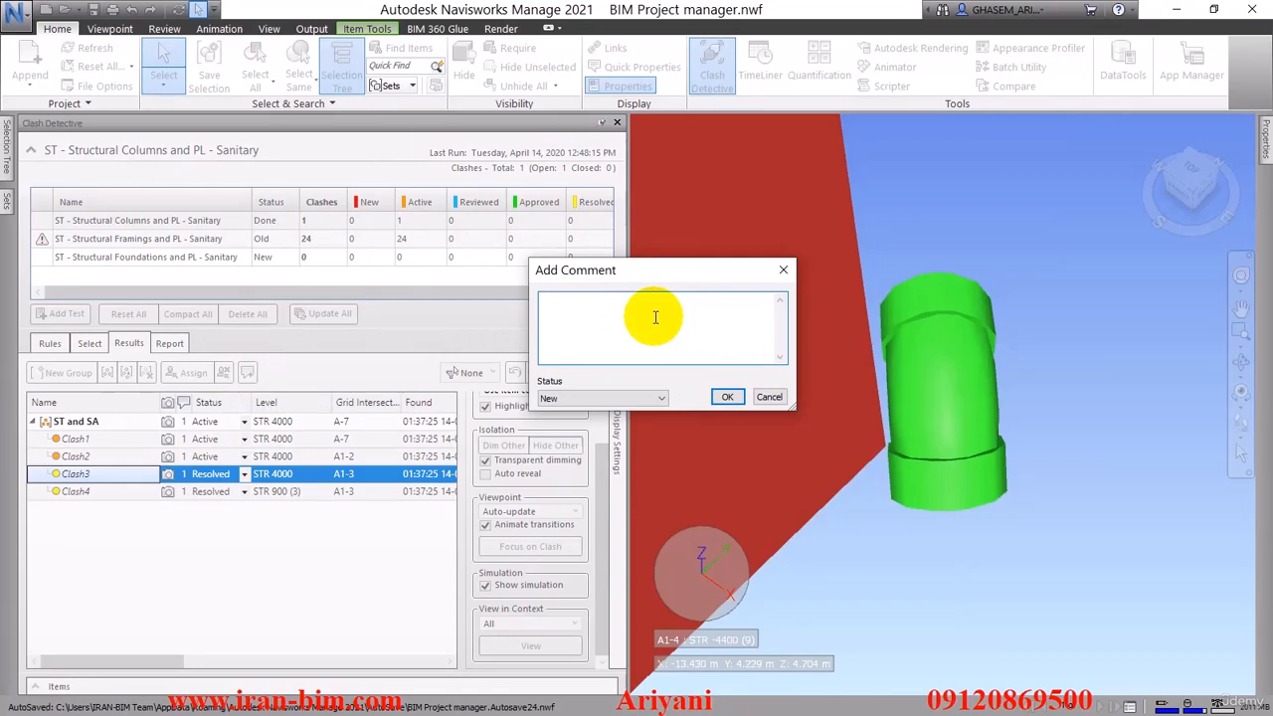
text(د)
key(Return)
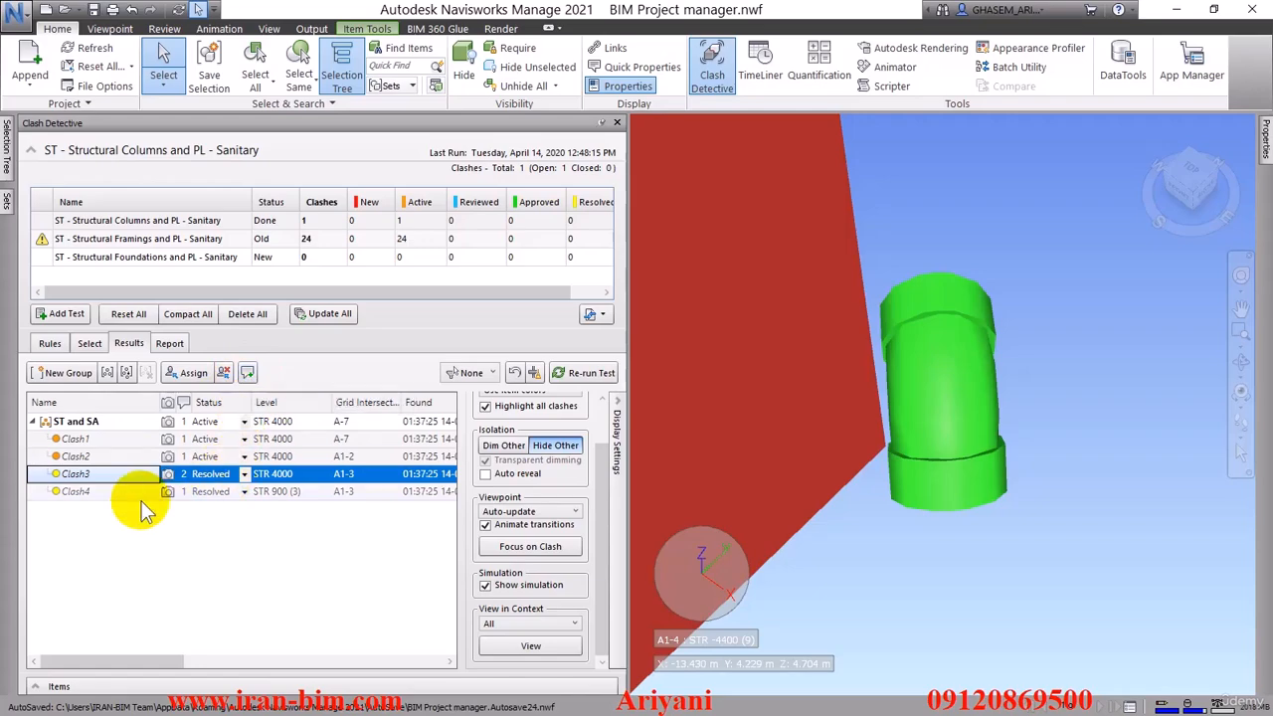
Add the comment "جابجایی فیتینگ" with the instruction to shift the sewage pipe relative to the column to Clash4, with status Resolved
click(89, 477)
click(80, 491)
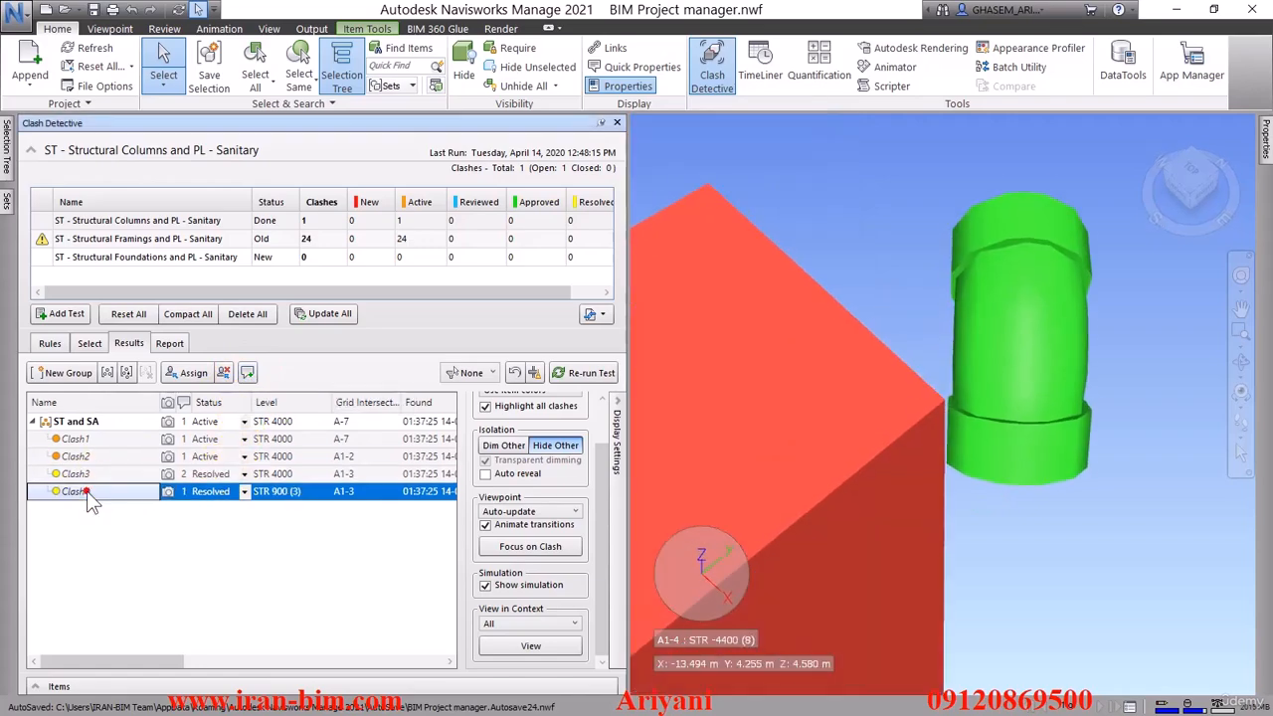
click(247, 373)
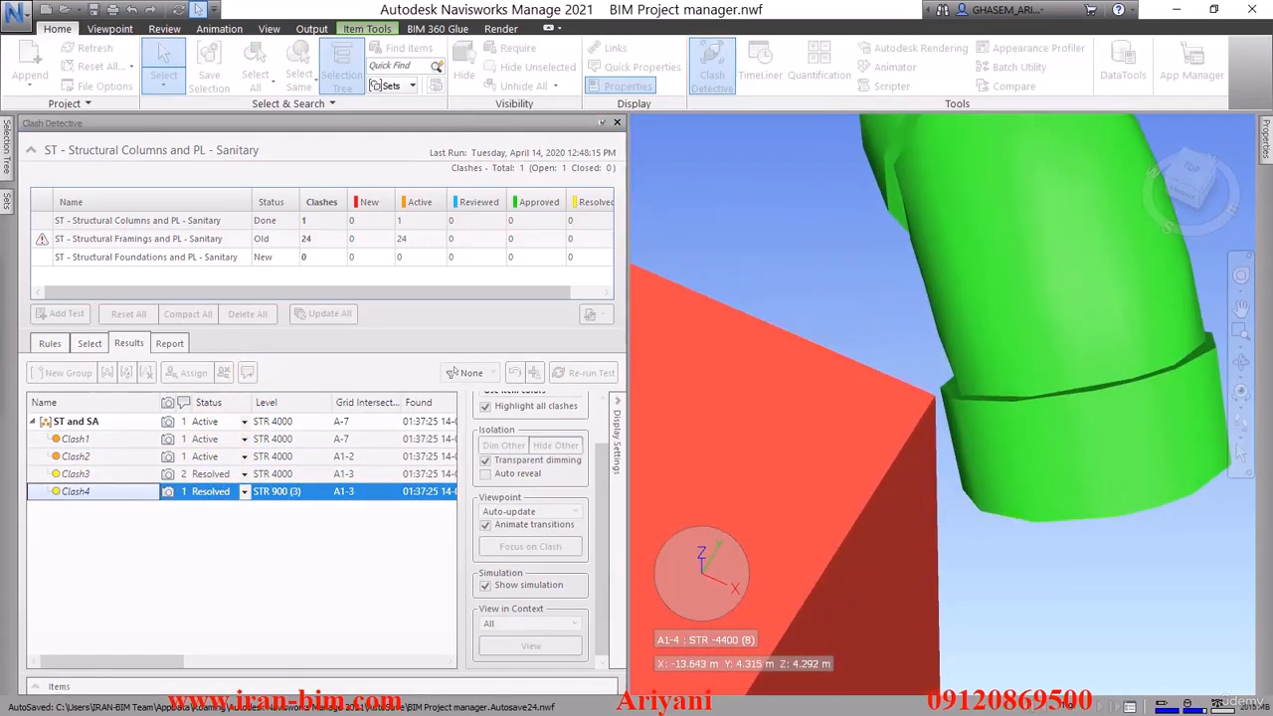
click(468, 349)
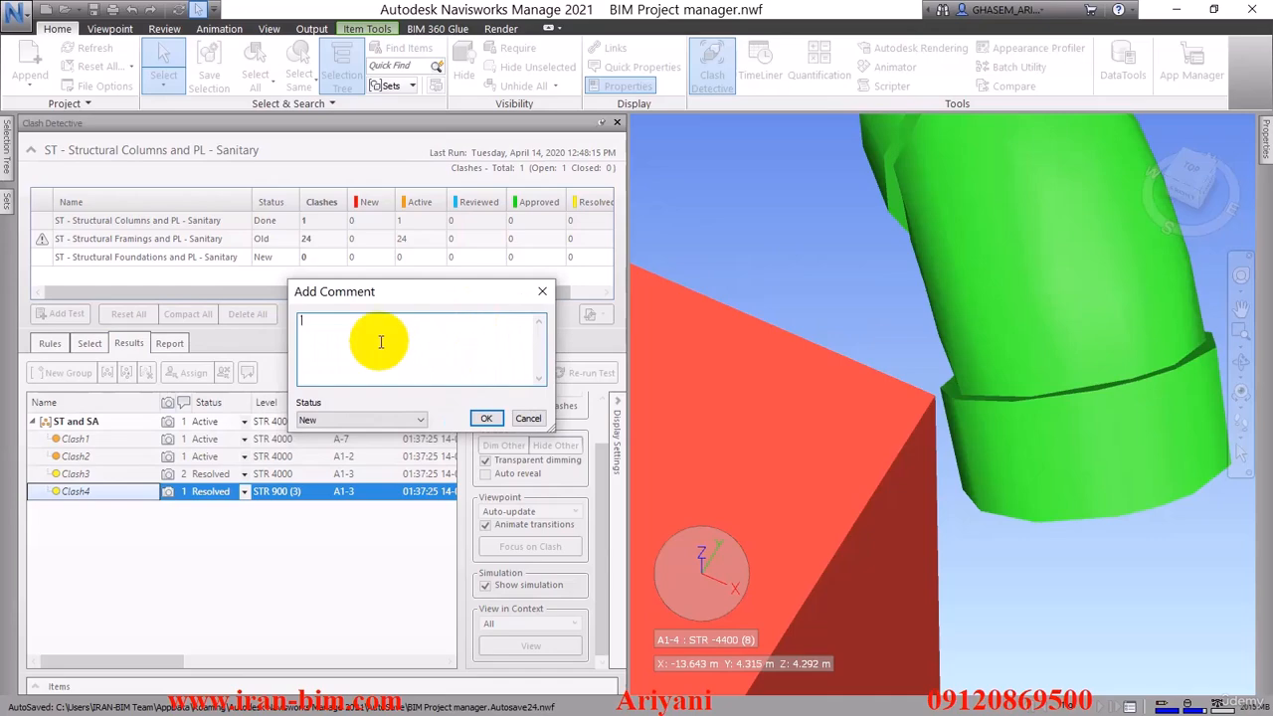
text(c)
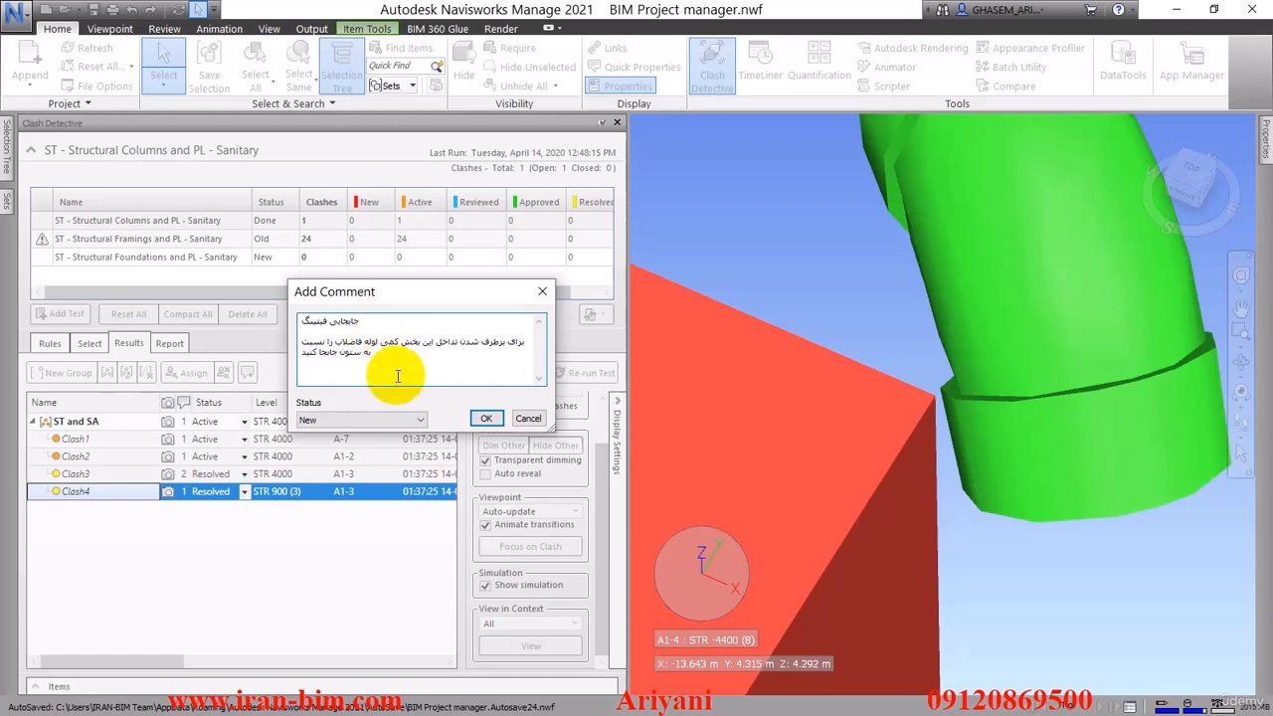
click(392, 420)
click(358, 465)
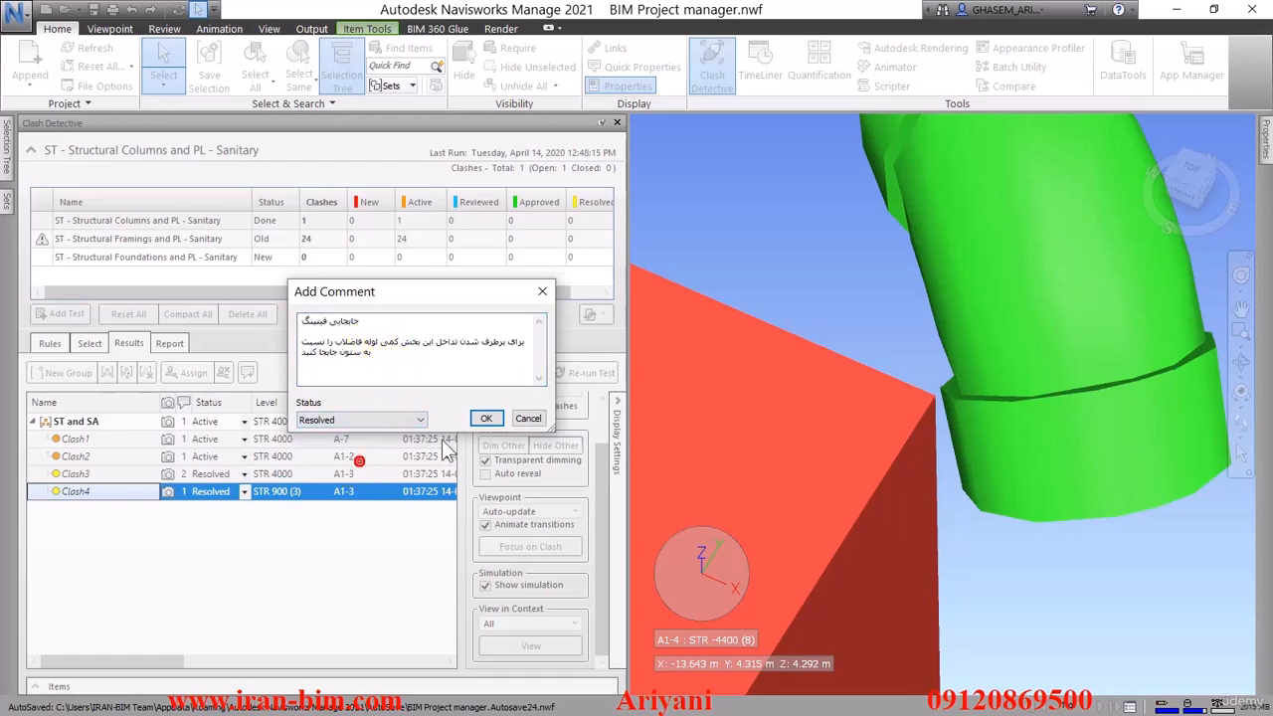
click(484, 419)
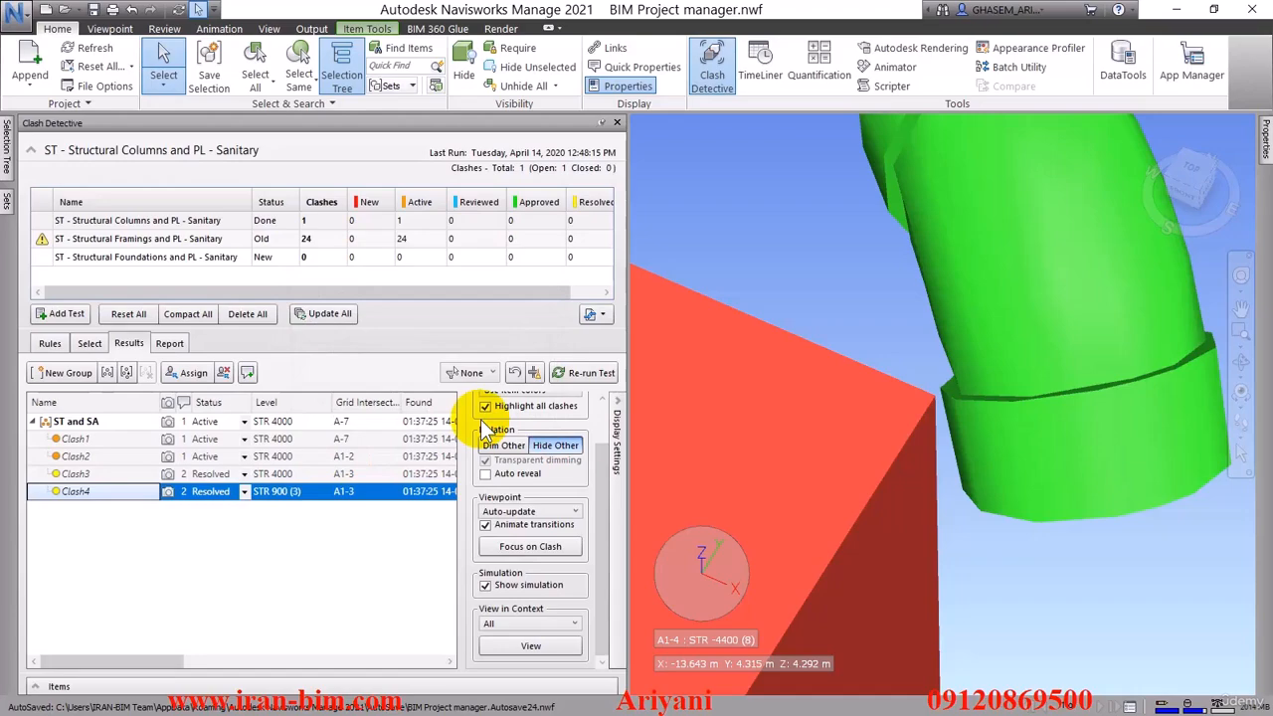
Deselect the model items and dim, rather than hide, everything not involved in Clash4
click(766, 242)
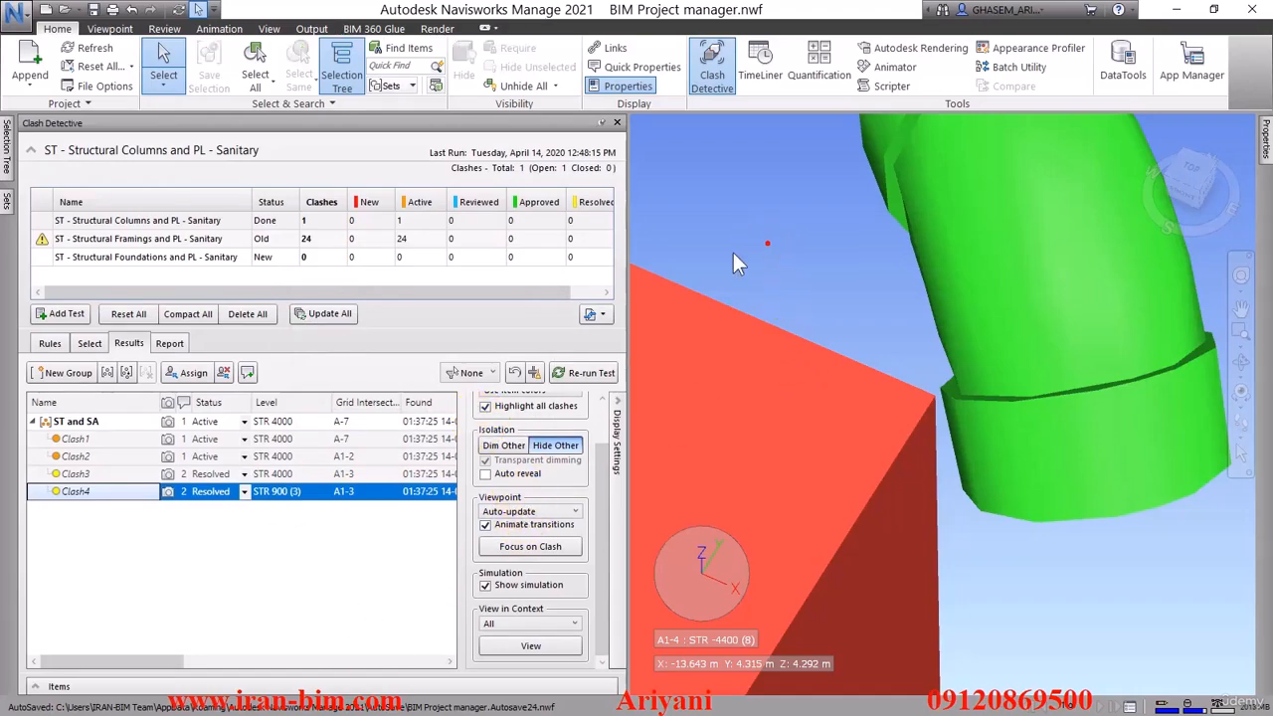
click(505, 445)
scroll(787, 422, down, 2)
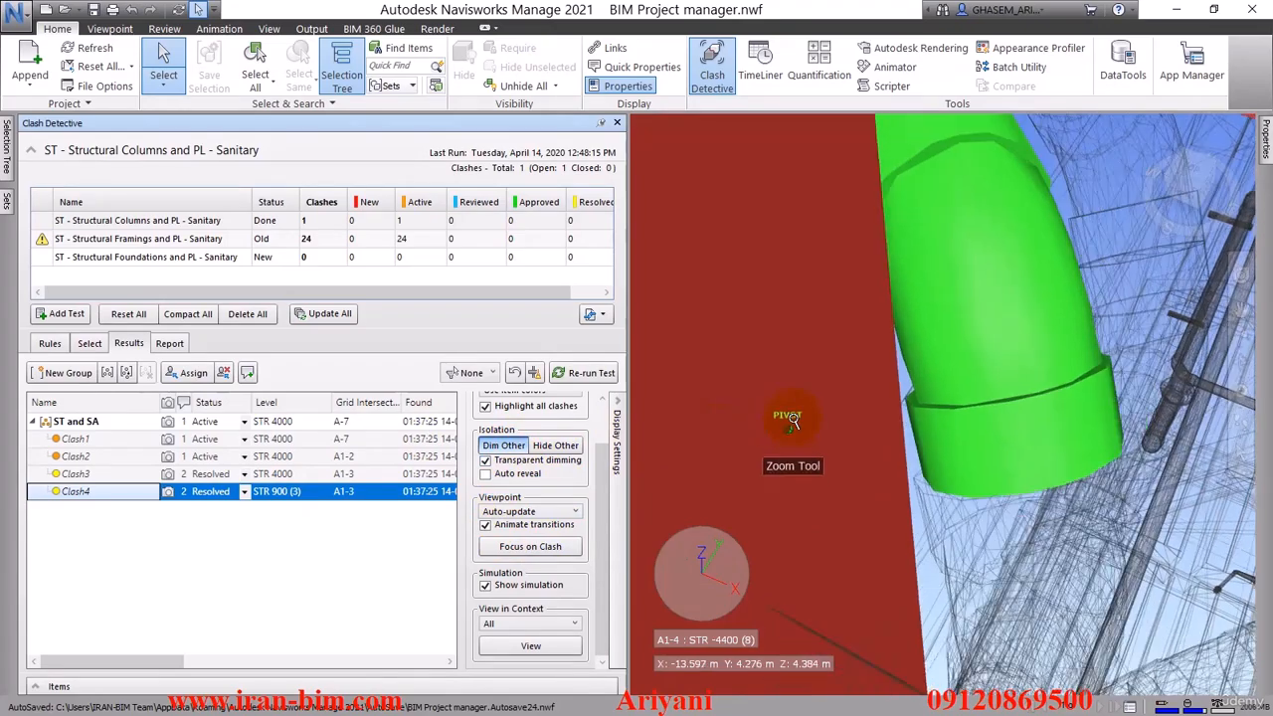
scroll(792, 419, down, 1)
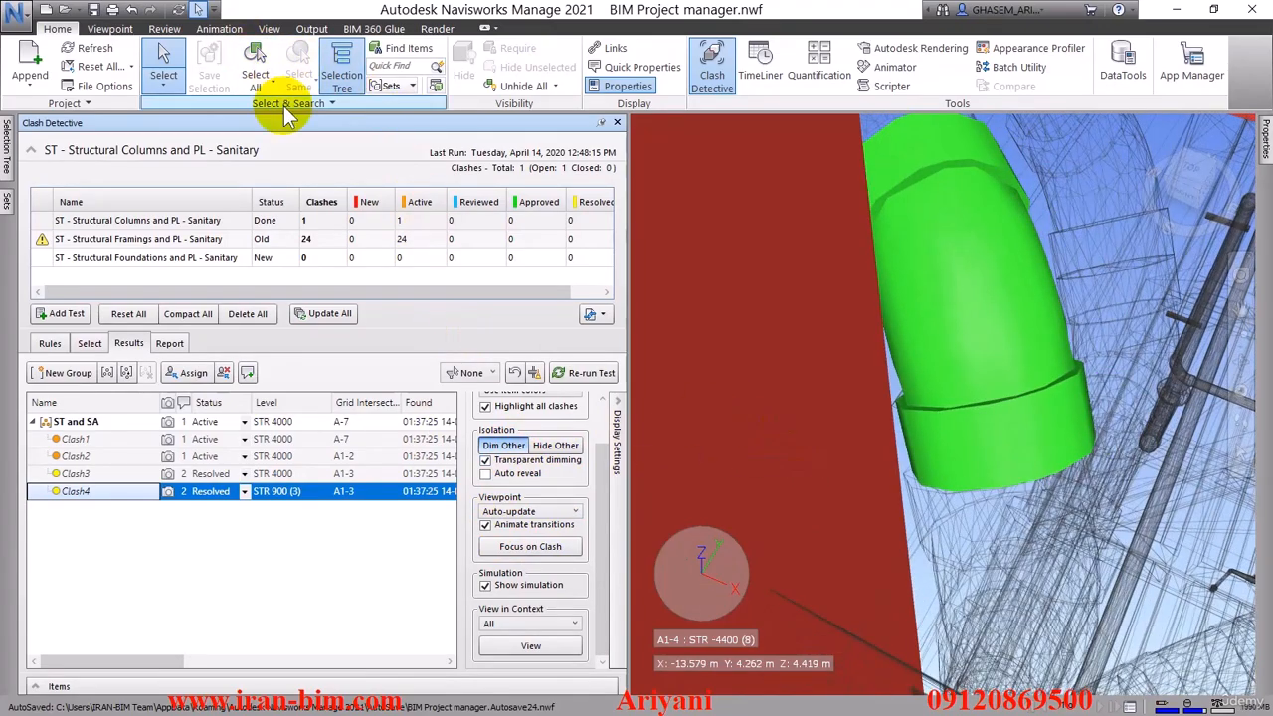
Show the comments of Clash4 below the model and reduce the height of the comment list
click(164, 28)
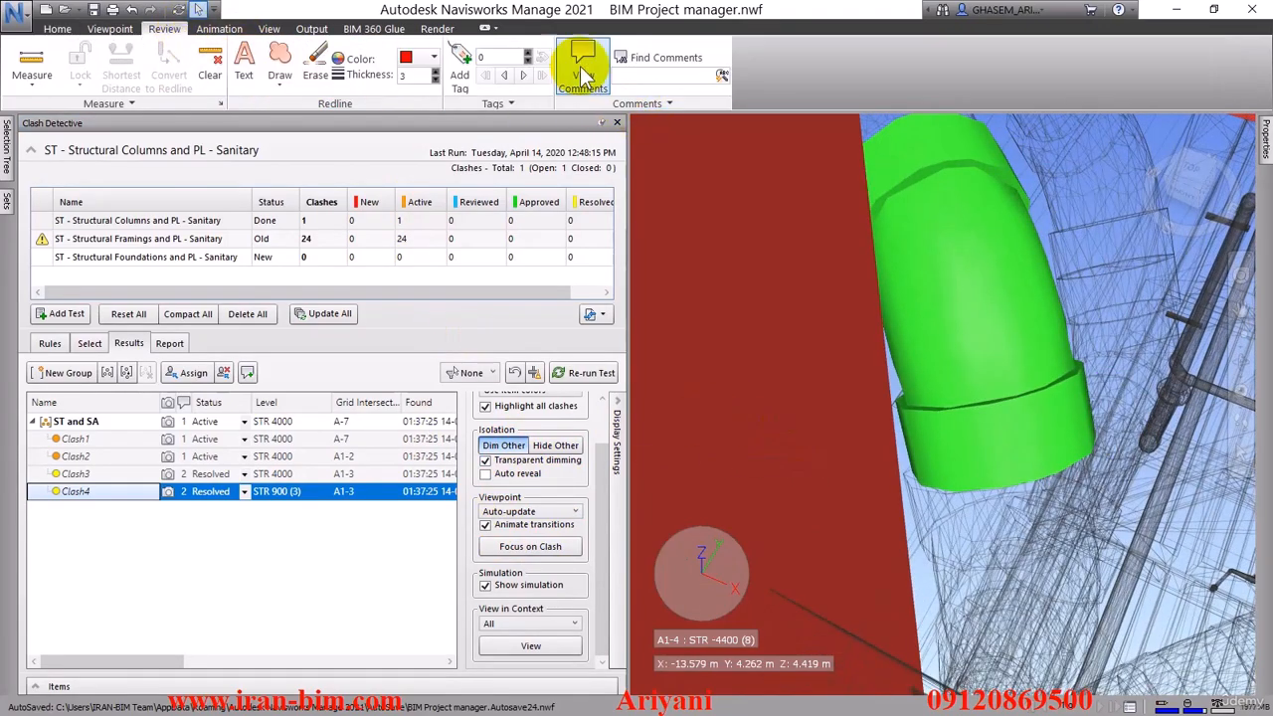
click(584, 74)
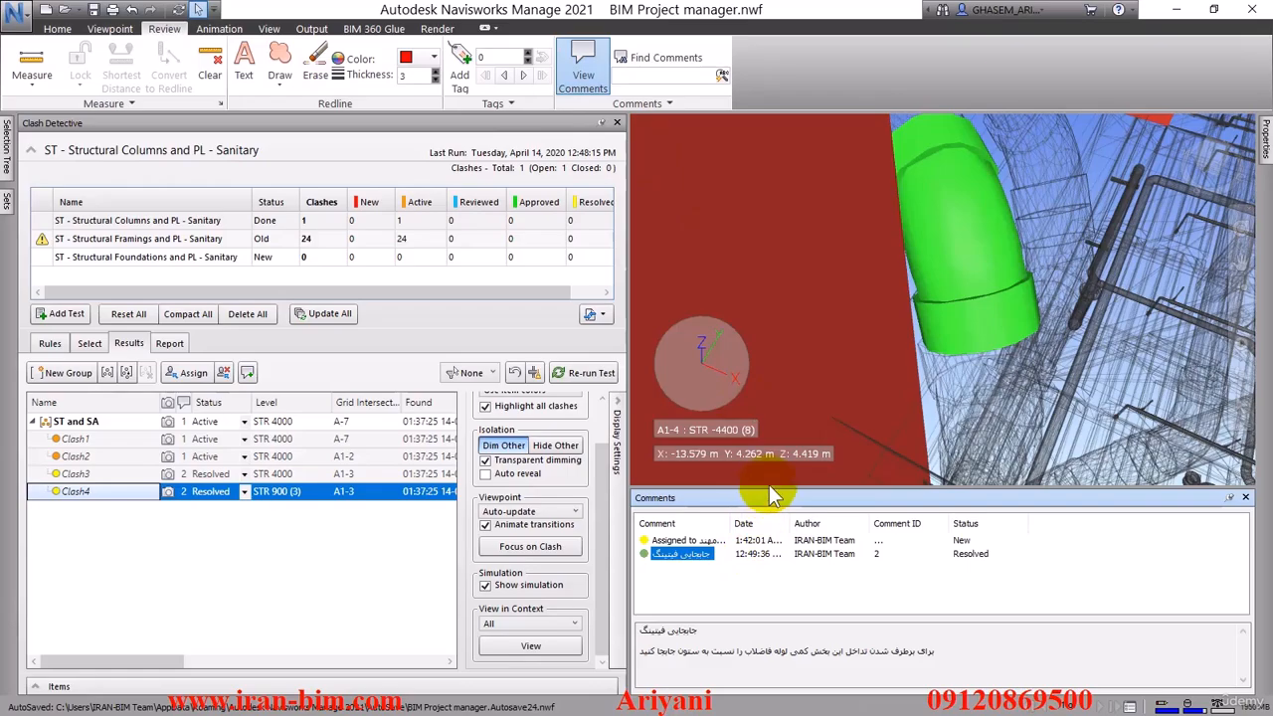
drag(767, 488, 765, 537)
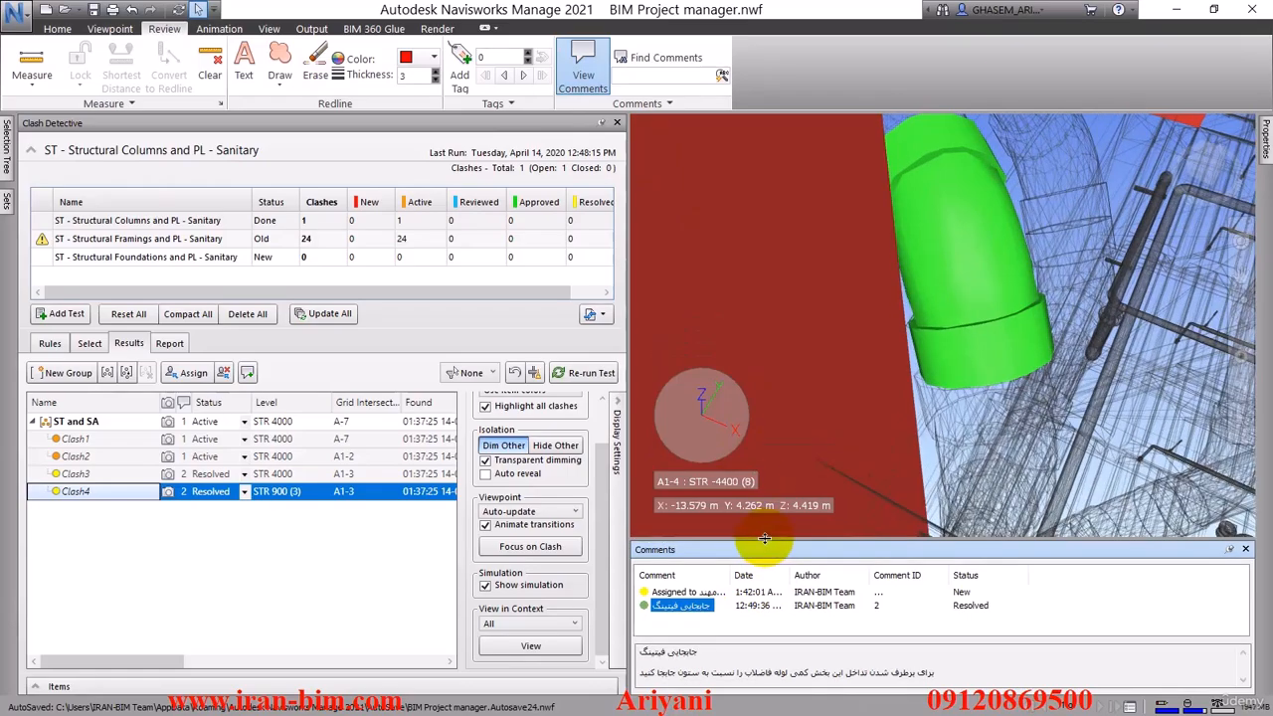
Compare the comments of Clash1 to Clash4, widening the Date column to read the full dates
click(94, 456)
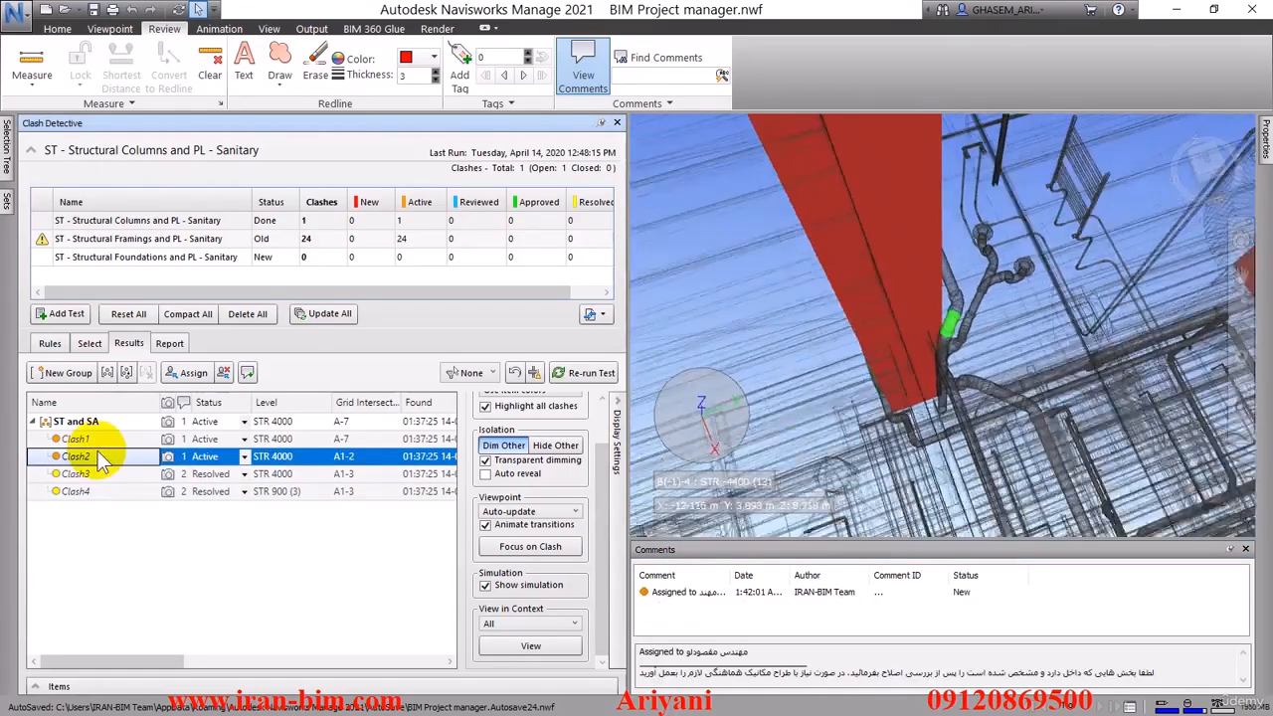
click(94, 474)
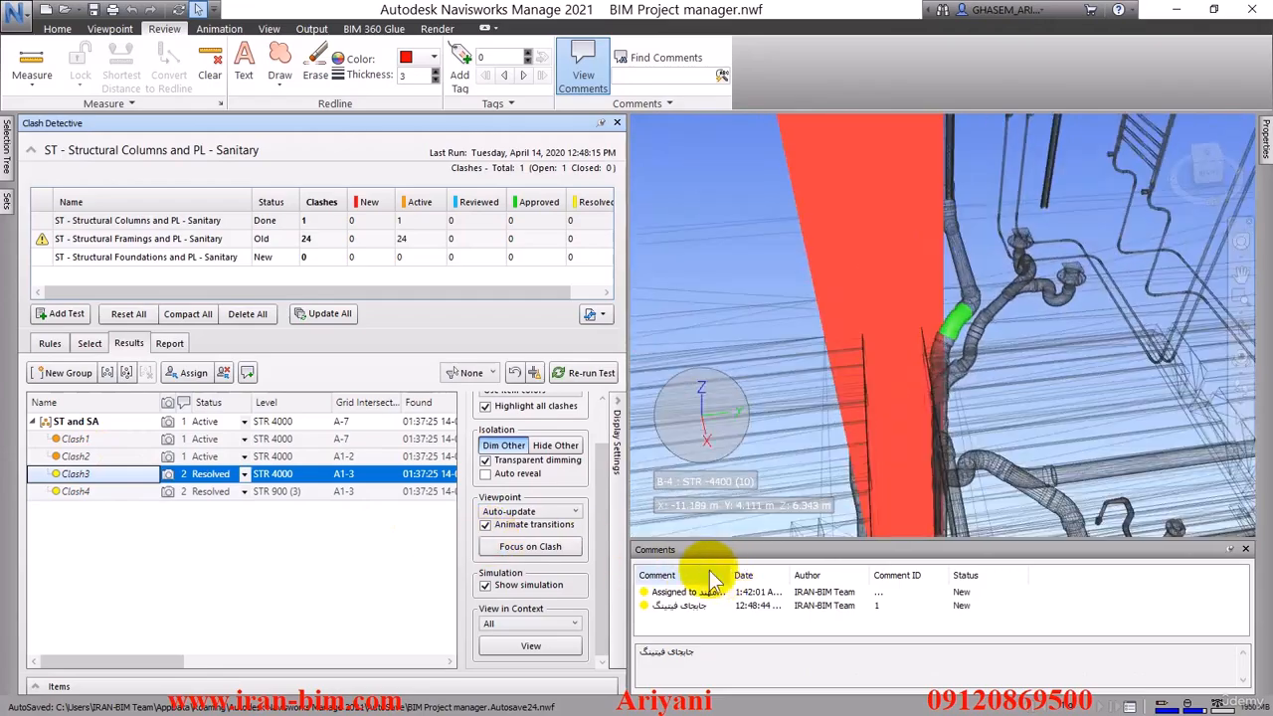
click(76, 491)
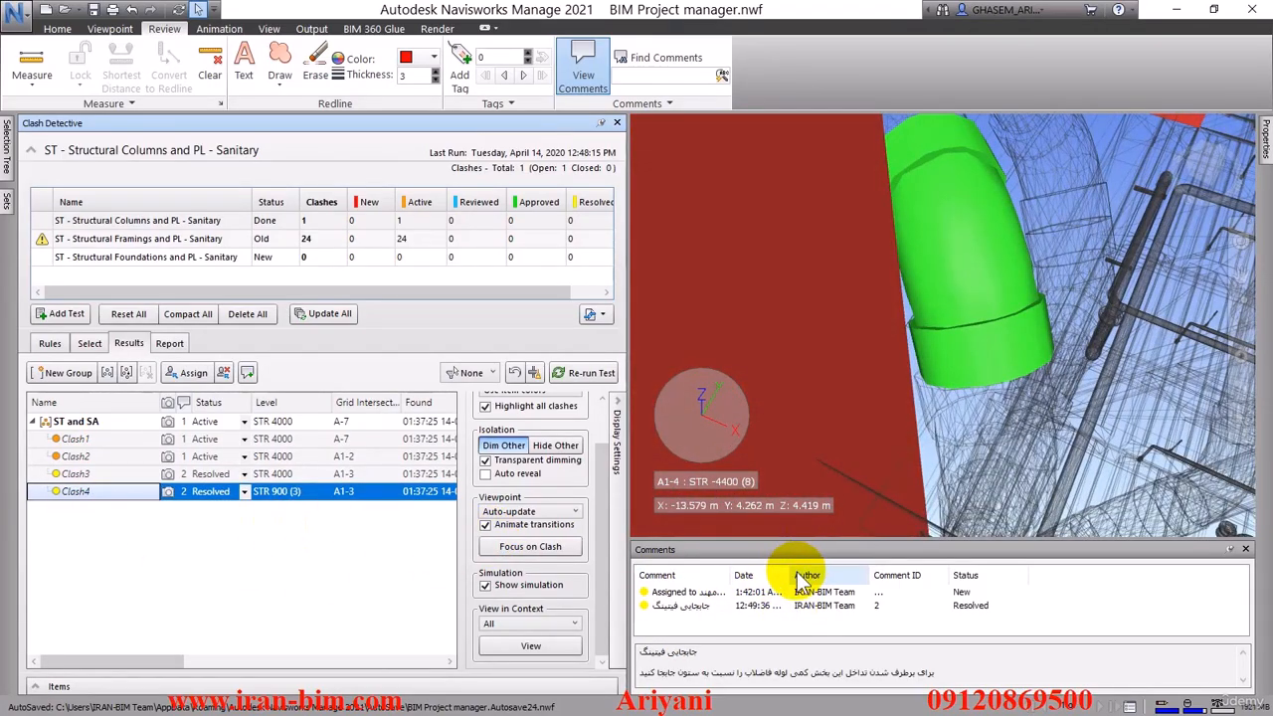
drag(788, 575, 845, 575)
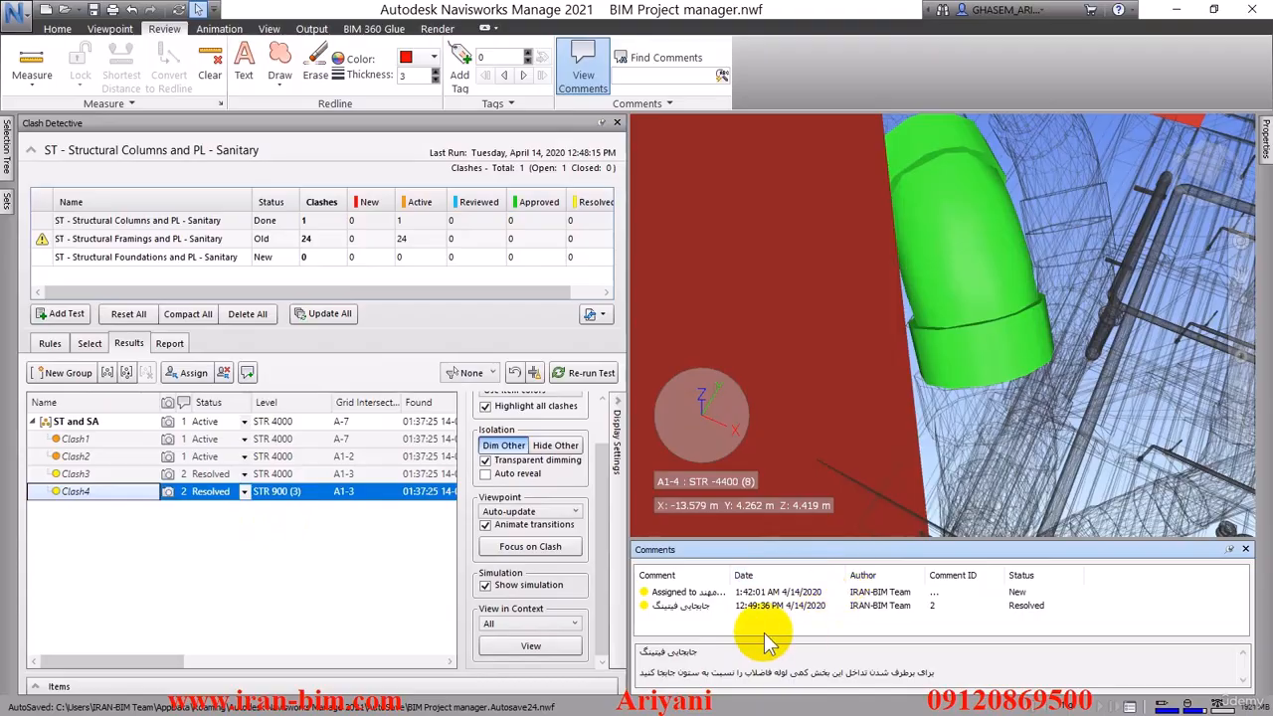
click(78, 456)
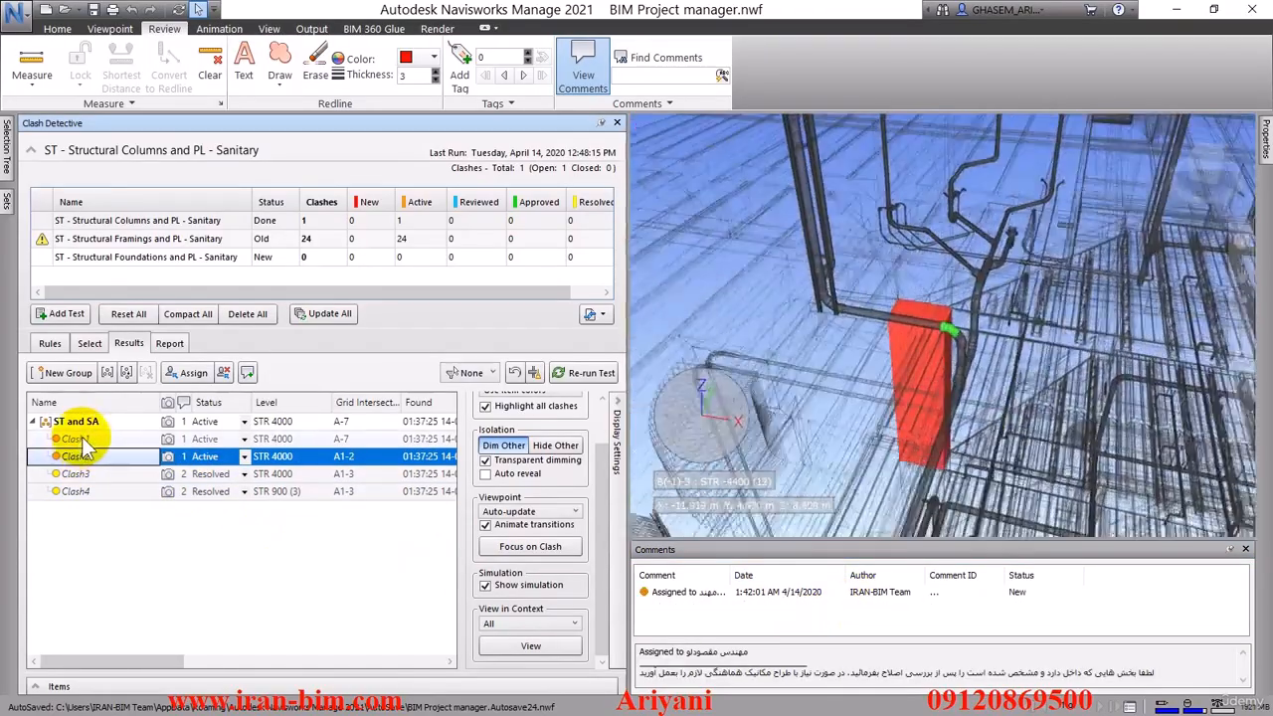
click(81, 438)
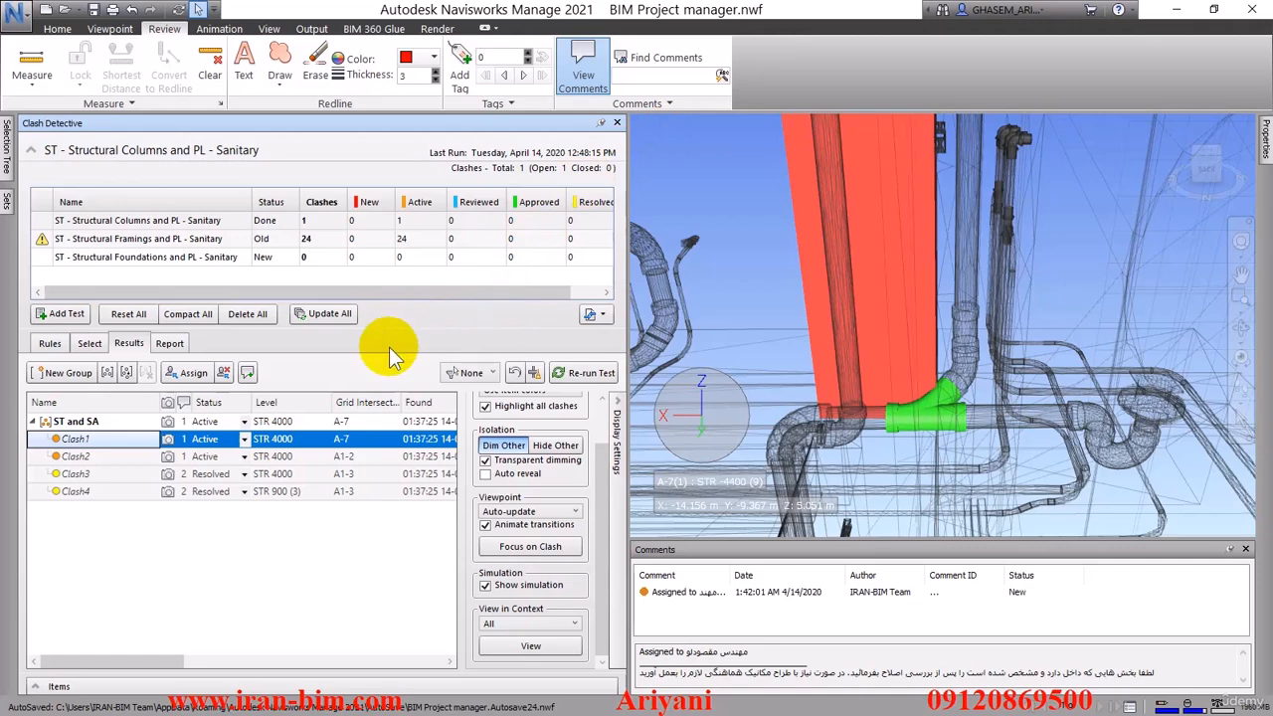
Compact the ST - Structural Columns and PL - Sanitary test to clear its resolved clashes and reset the test
click(534, 375)
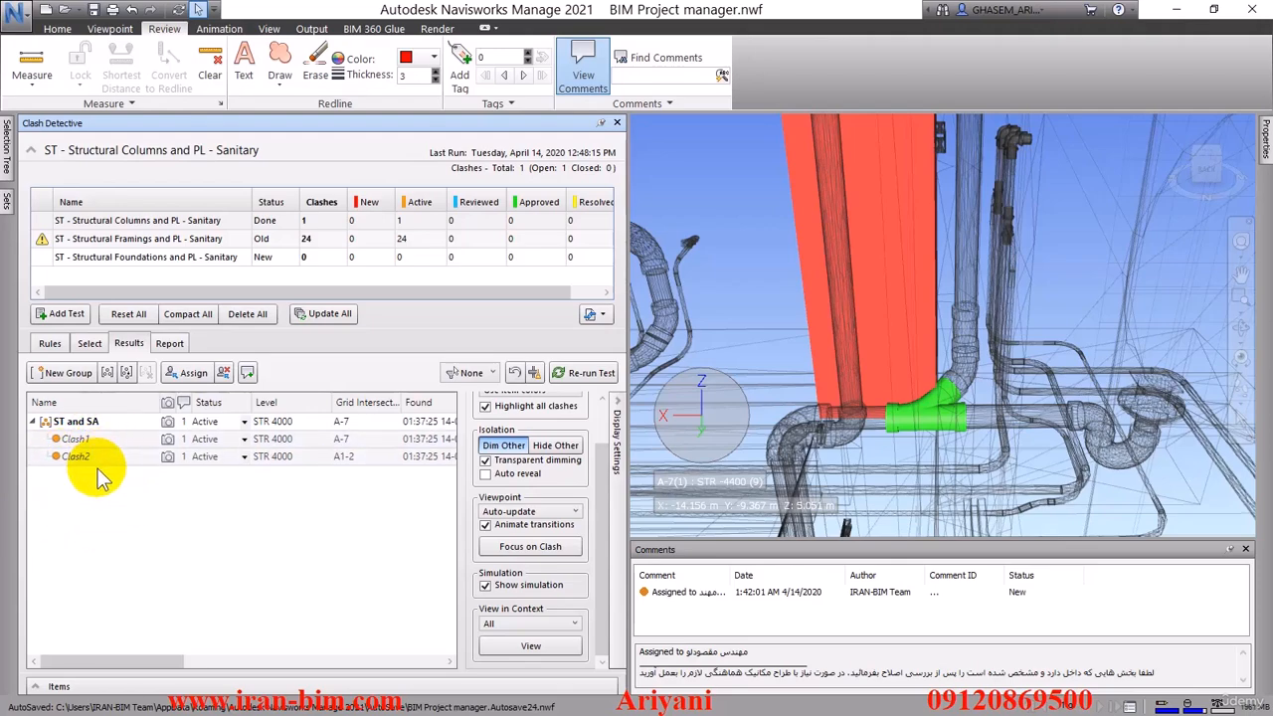
click(514, 373)
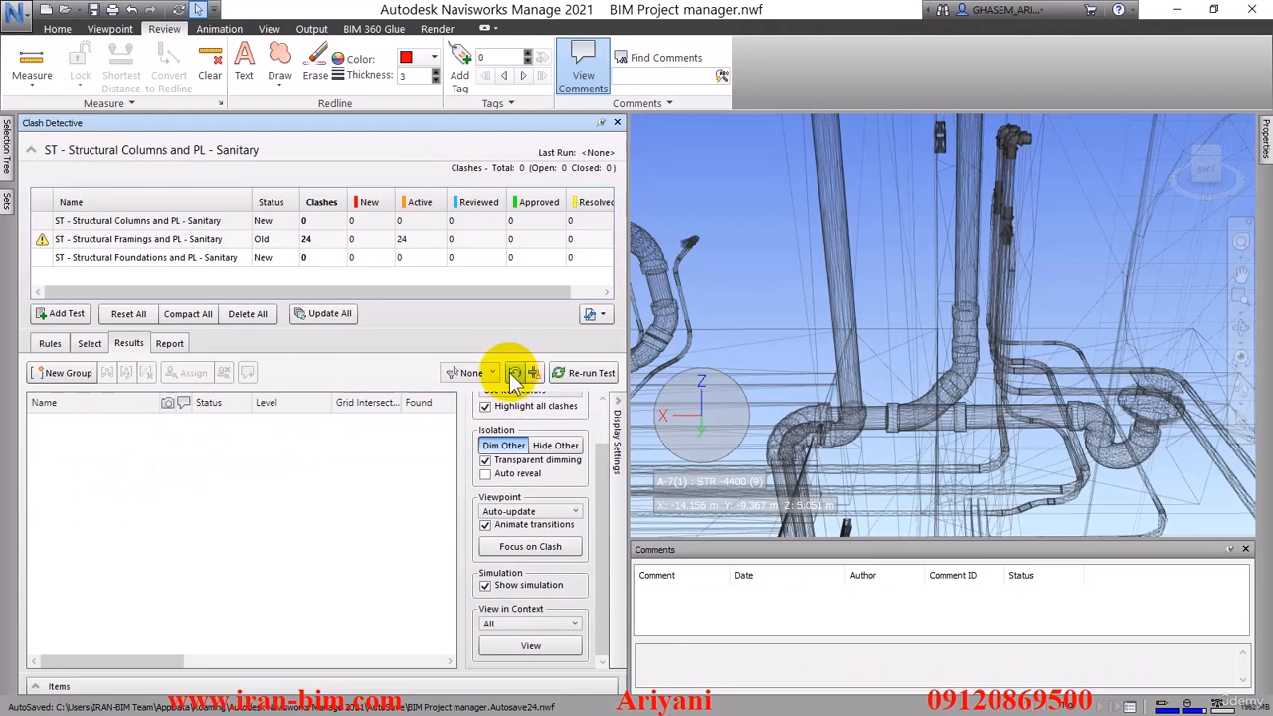
Run the reset ST - Structural Columns and PL - Sanitary test again and view Clash2
right_click(106, 229)
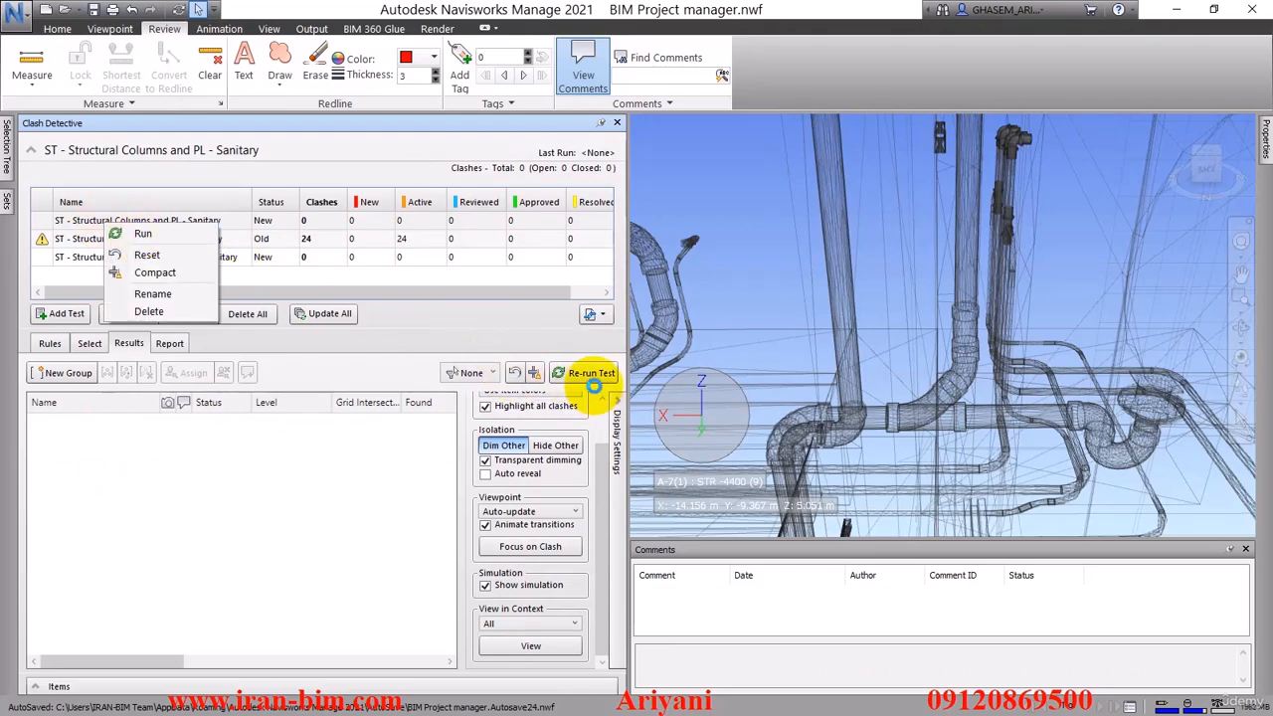
click(591, 373)
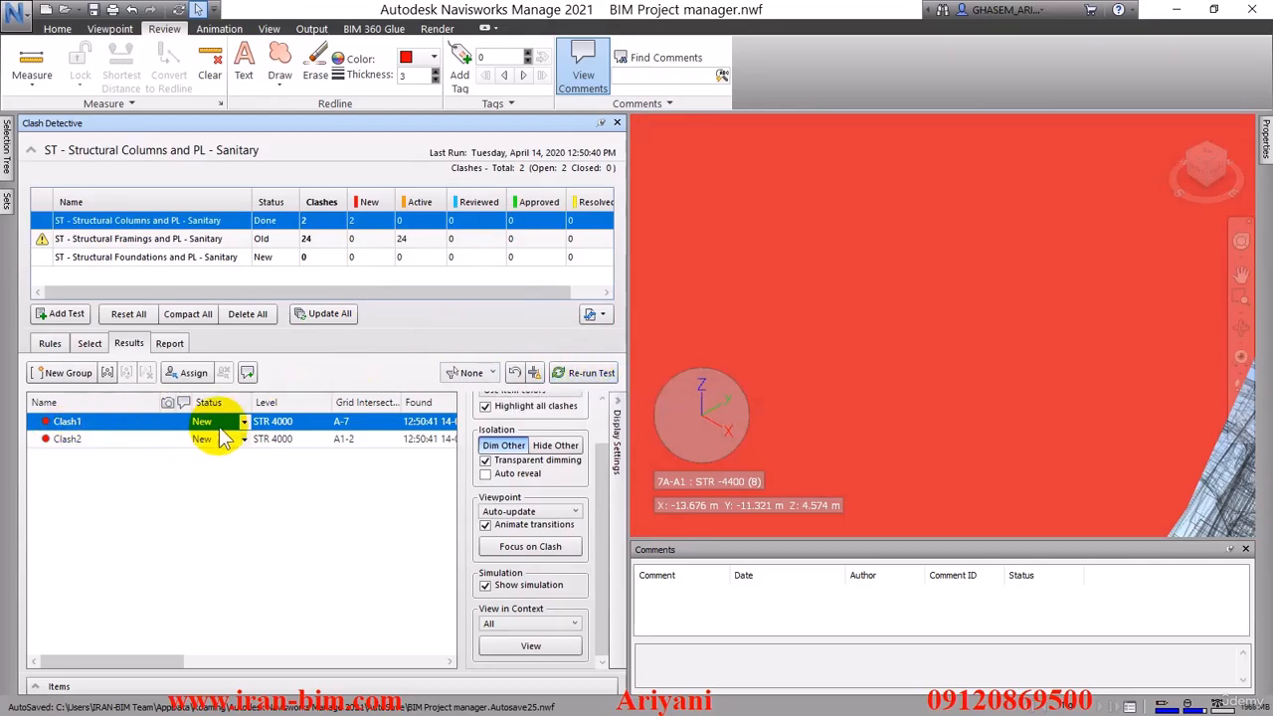
click(103, 439)
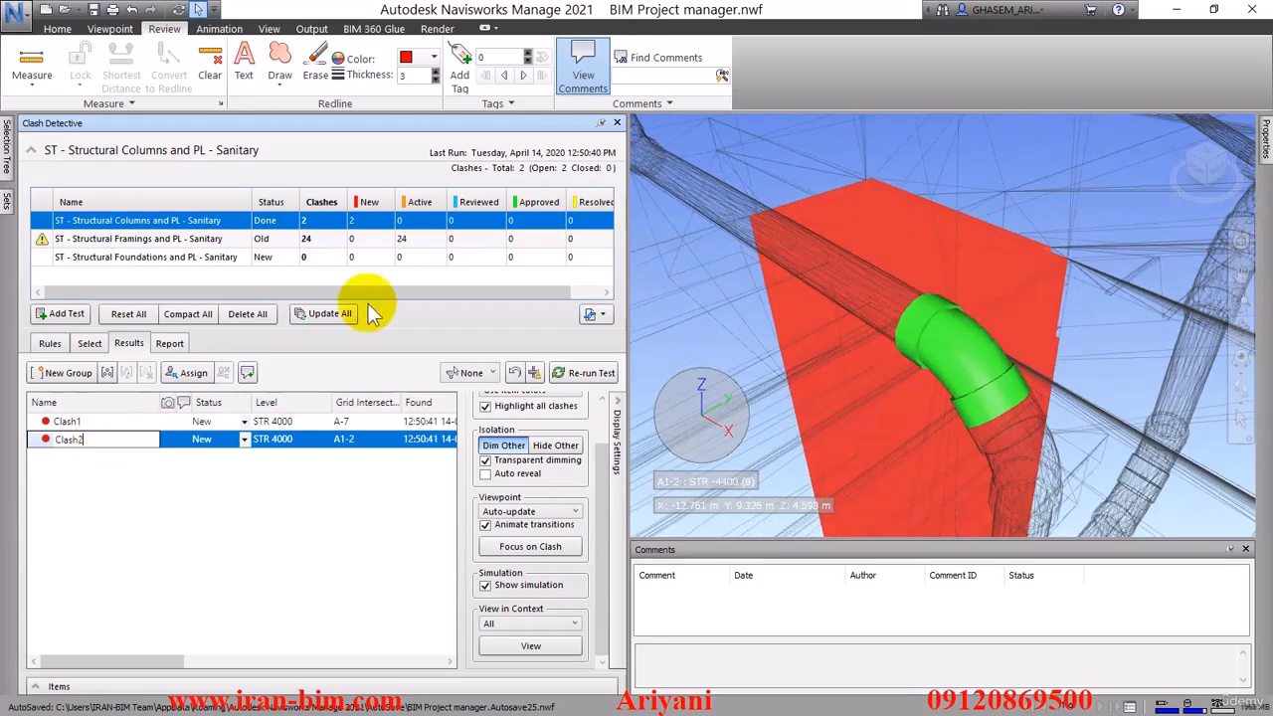
Search the project for comments without any text, author, ID or status filter
click(655, 60)
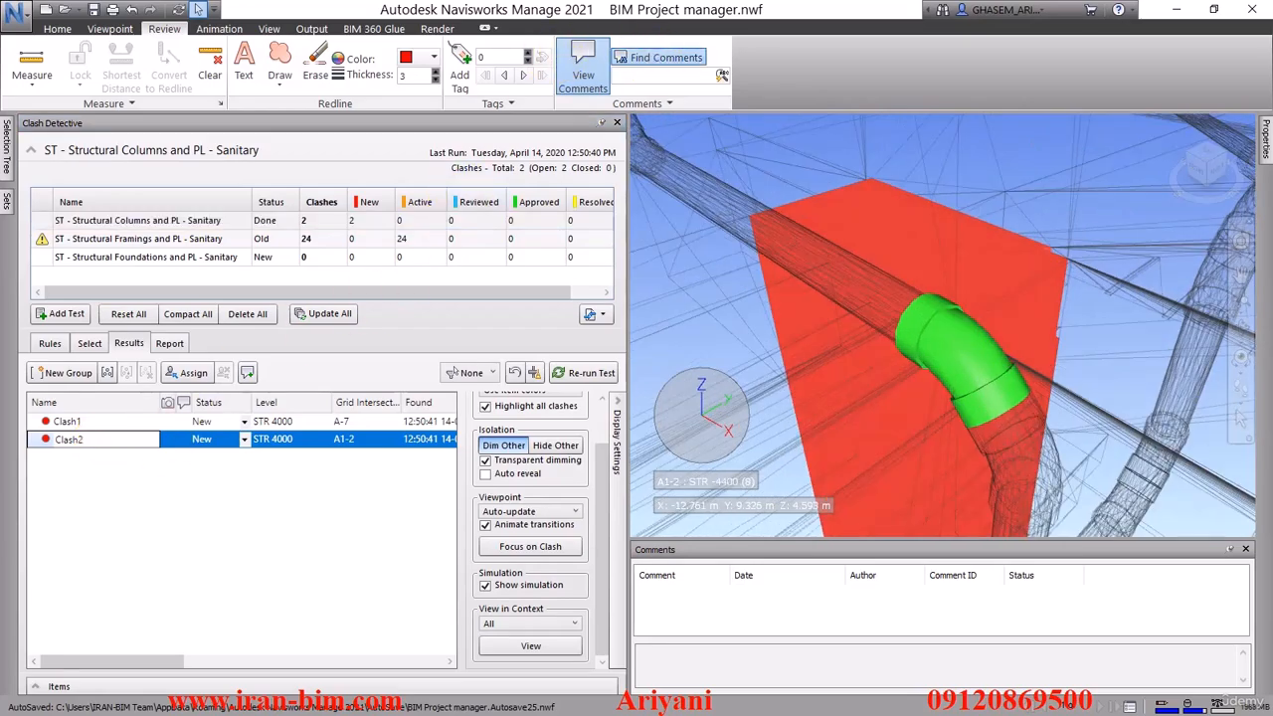
drag(824, 129, 1102, 54)
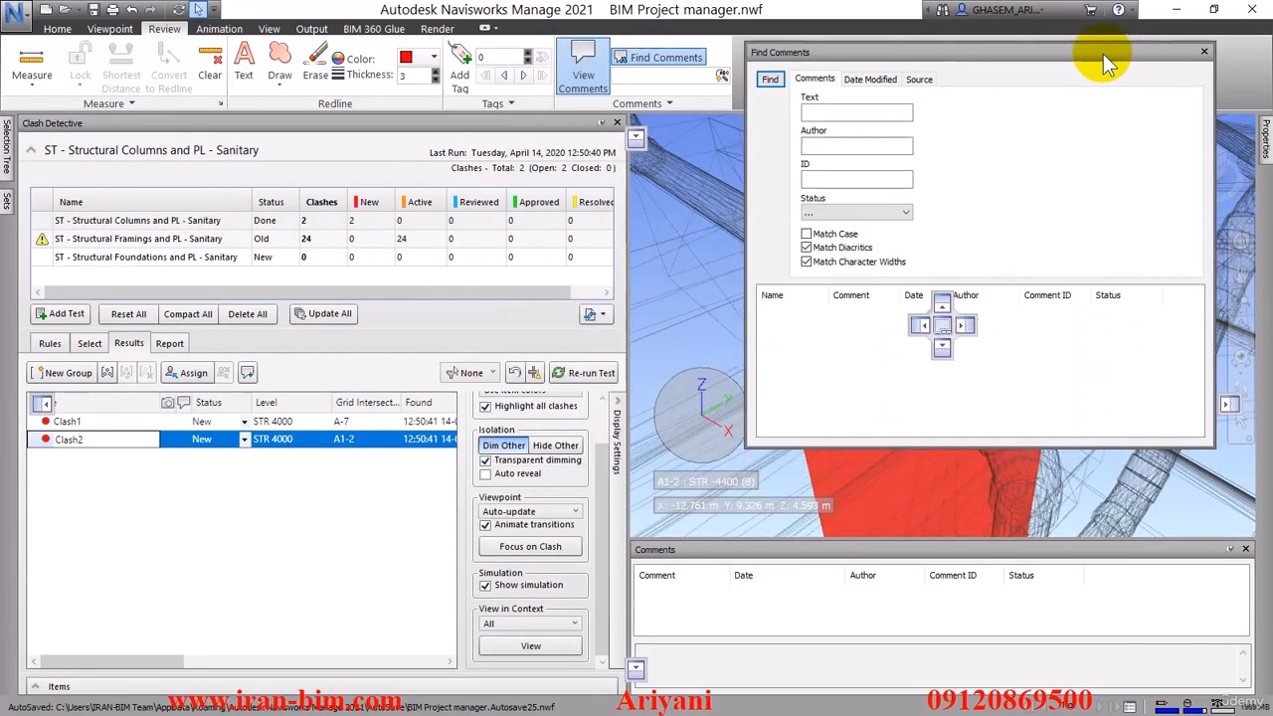
click(769, 72)
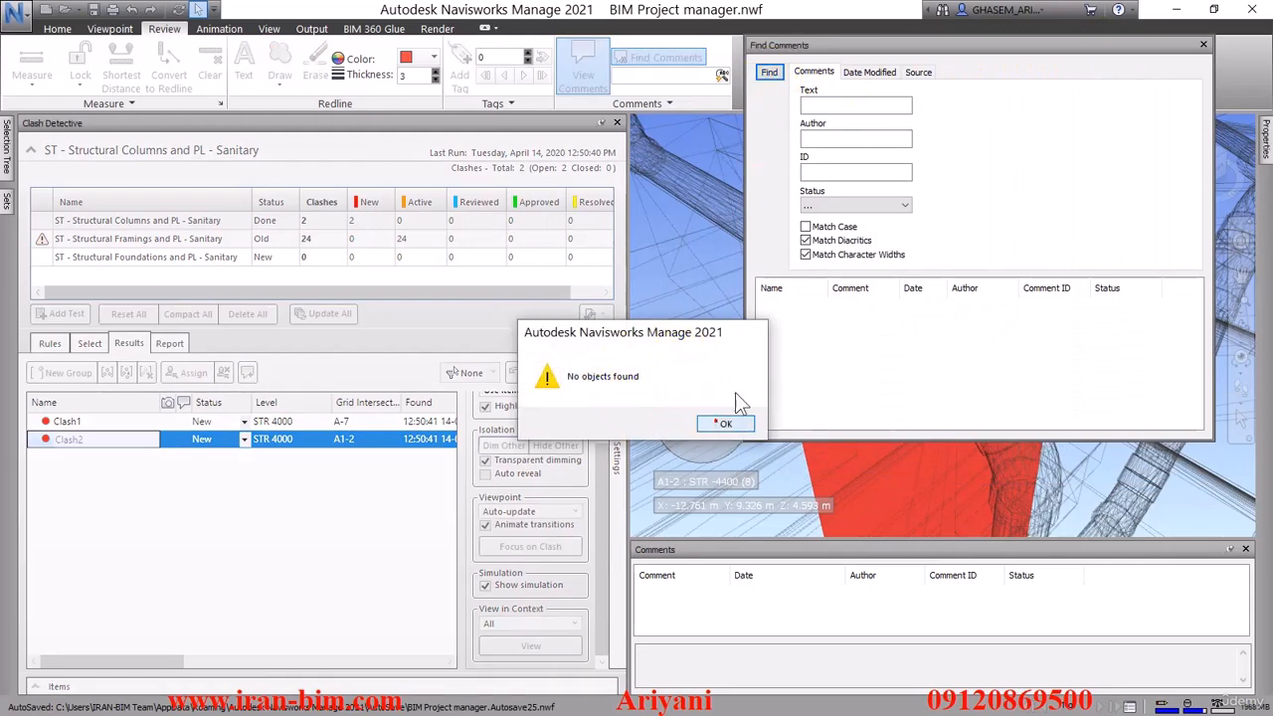
click(724, 424)
Look through the date and source search criteria, repeat the search for all comments regardless of date, and close the comment search
click(868, 71)
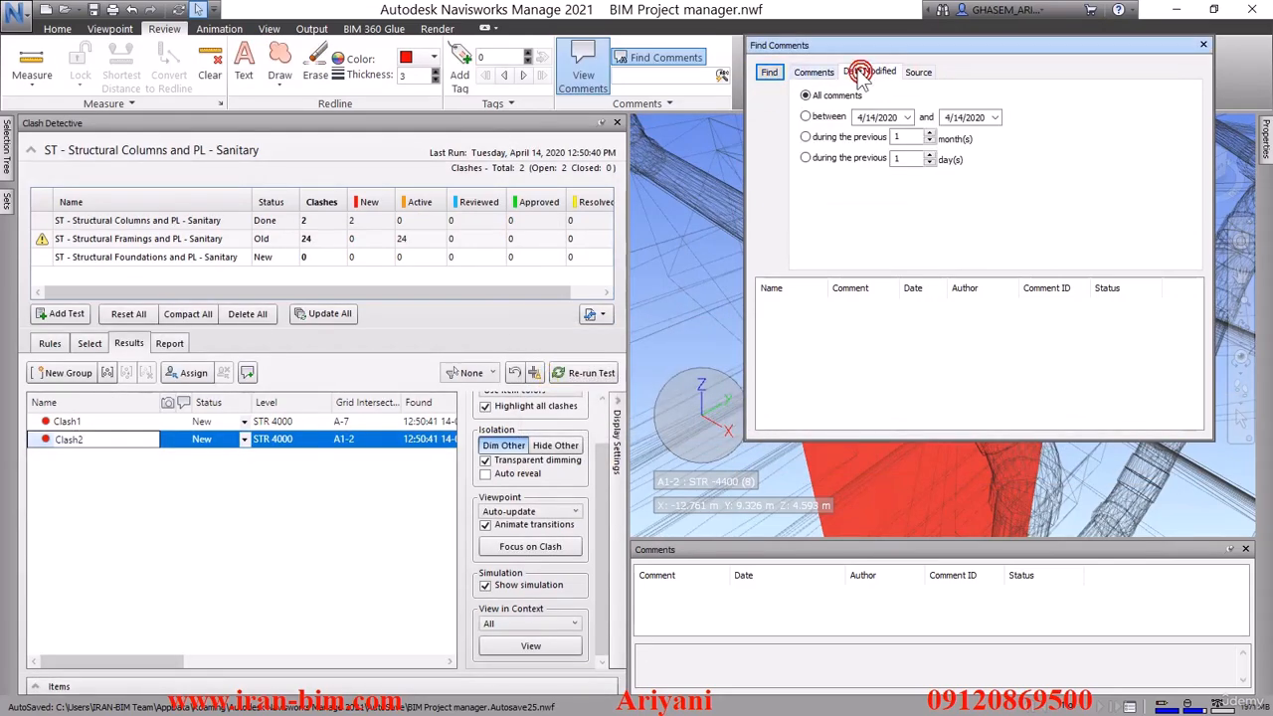
click(917, 71)
click(869, 71)
click(769, 73)
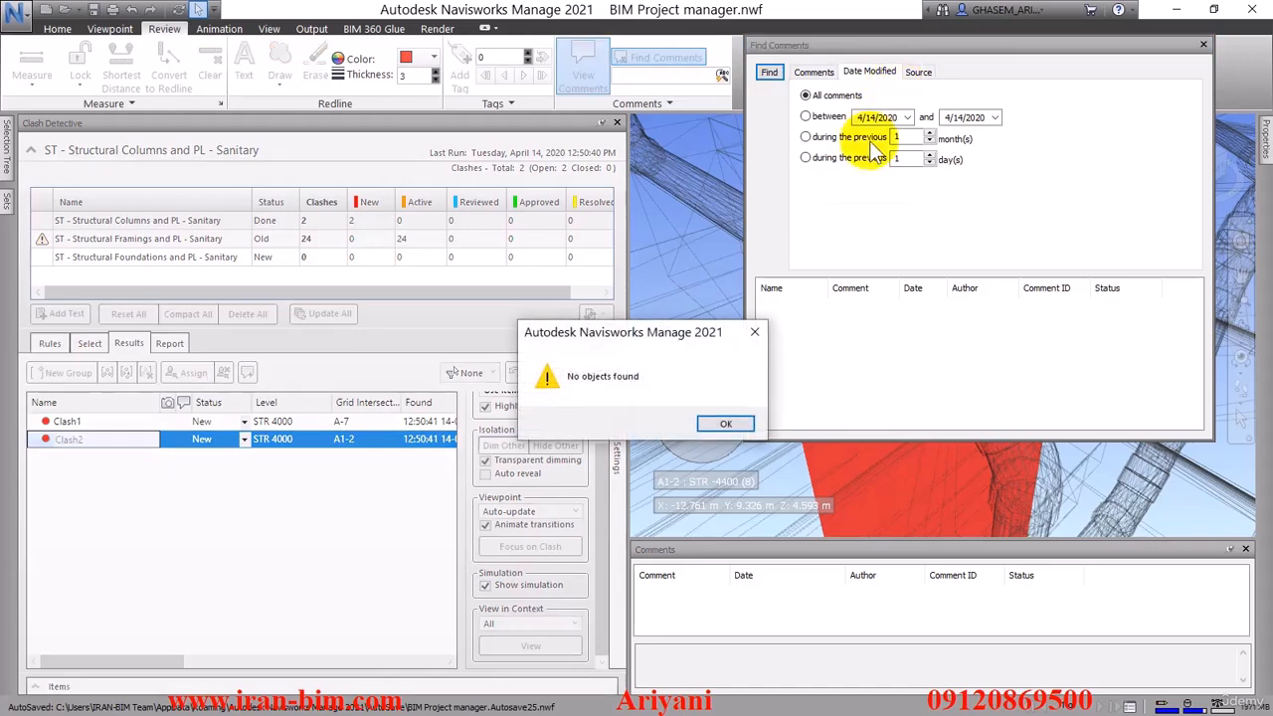
click(754, 331)
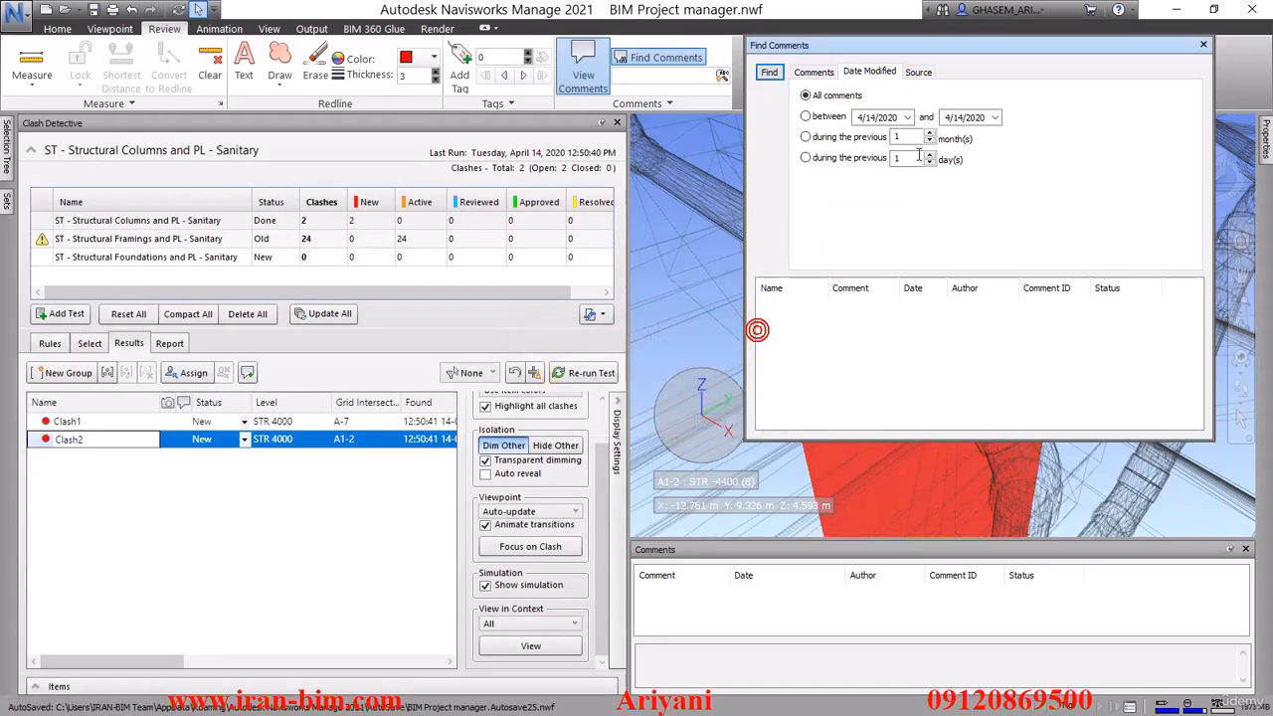
click(1202, 45)
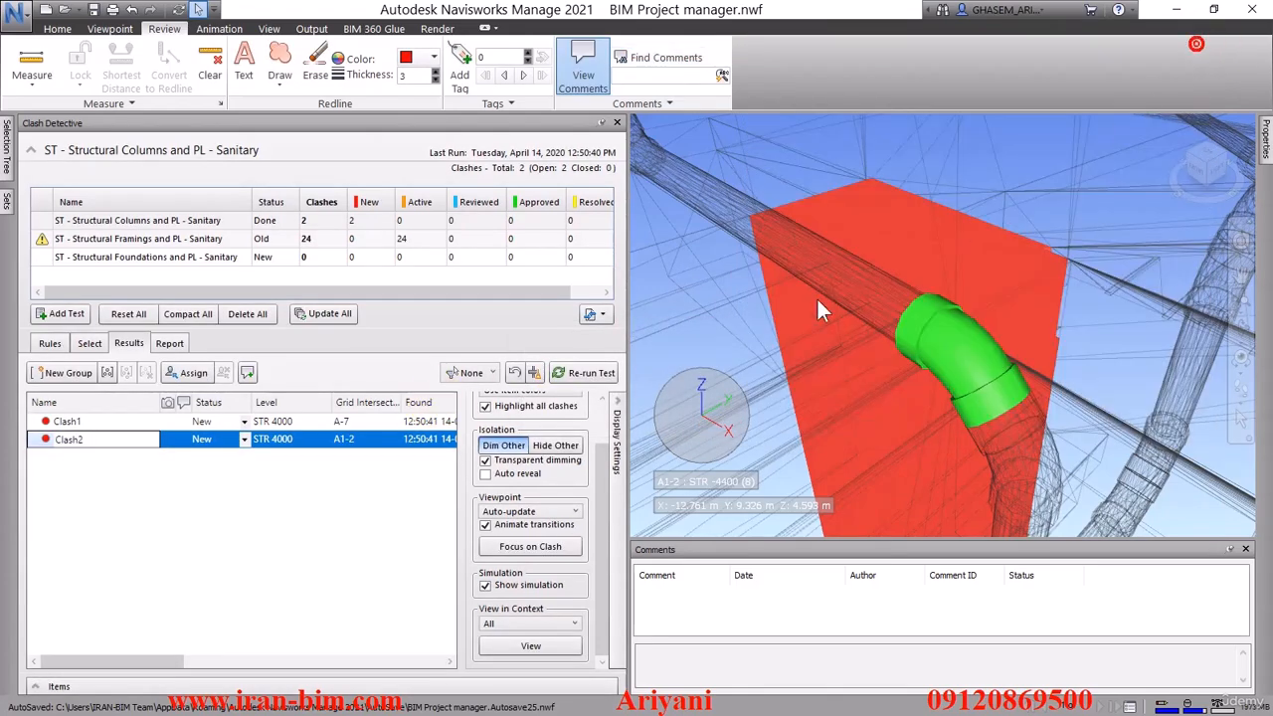
Re-run the structural columns clash test and run the outdated ST - Structural Framings and PL - Sanitary test
click(594, 372)
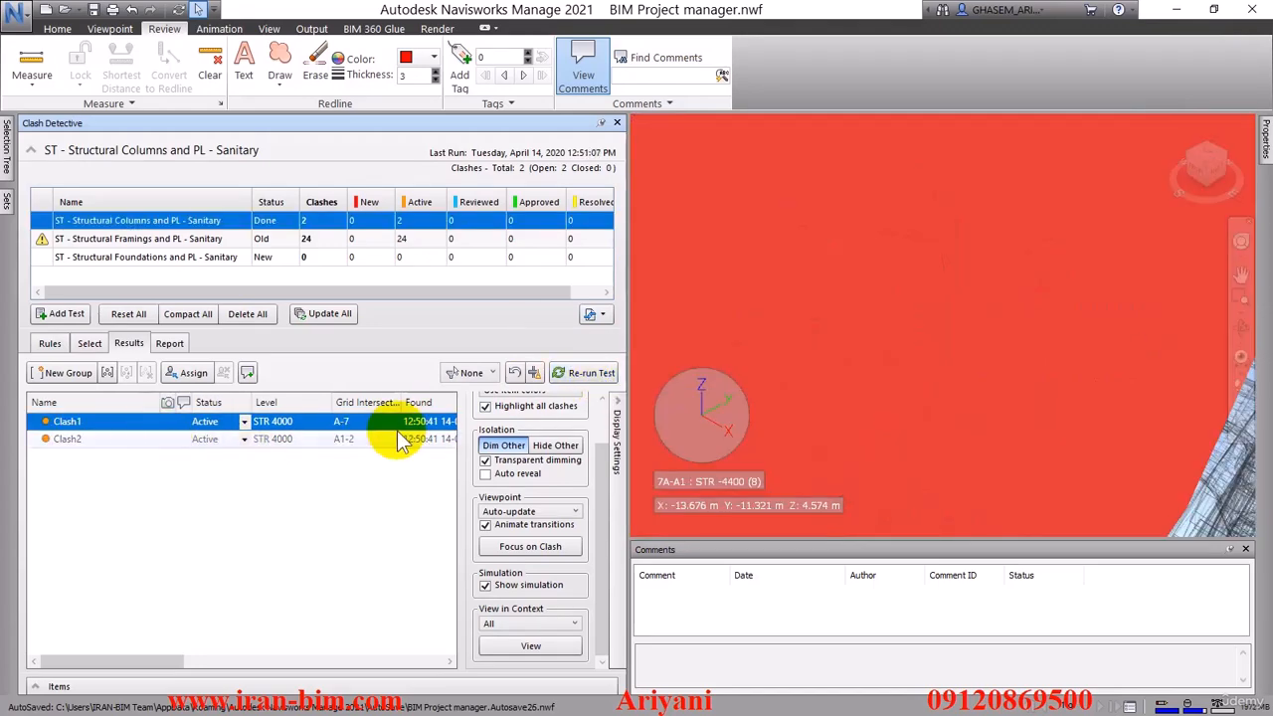
click(112, 239)
right_click(112, 240)
click(142, 249)
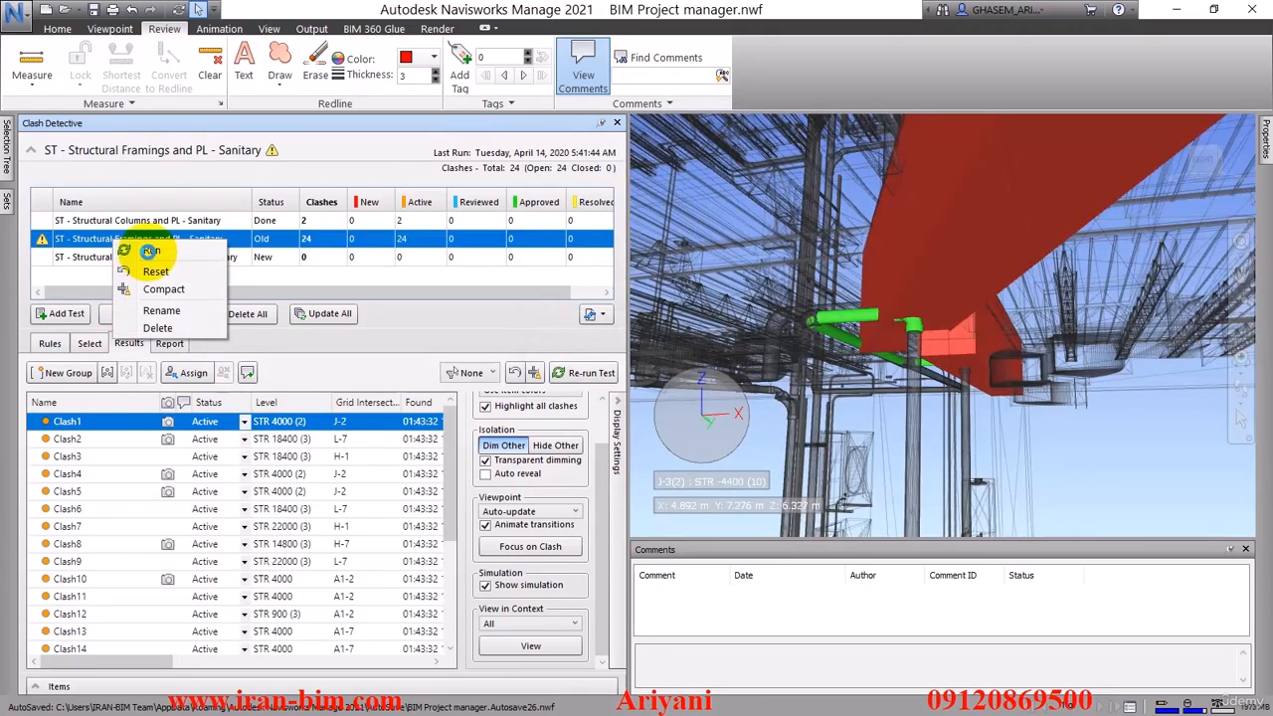
click(148, 251)
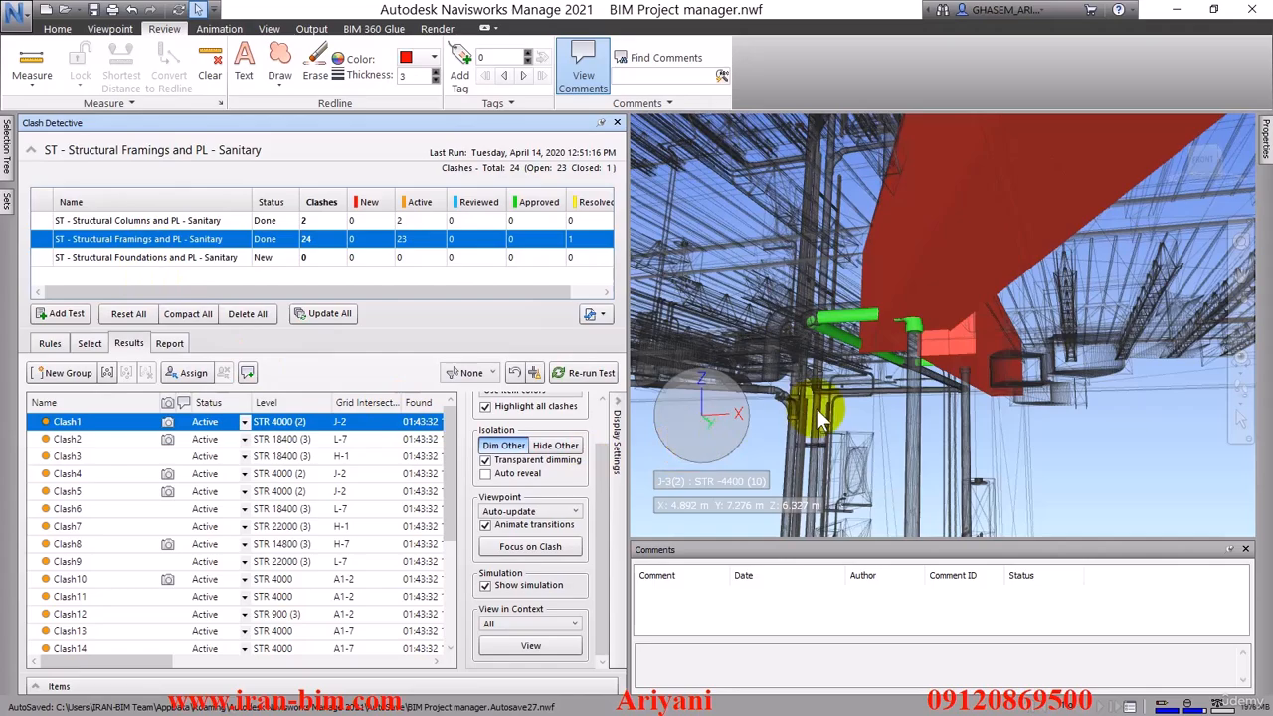
View Clash3 of the structural framings test and turn off highlighting of all clashes
click(79, 453)
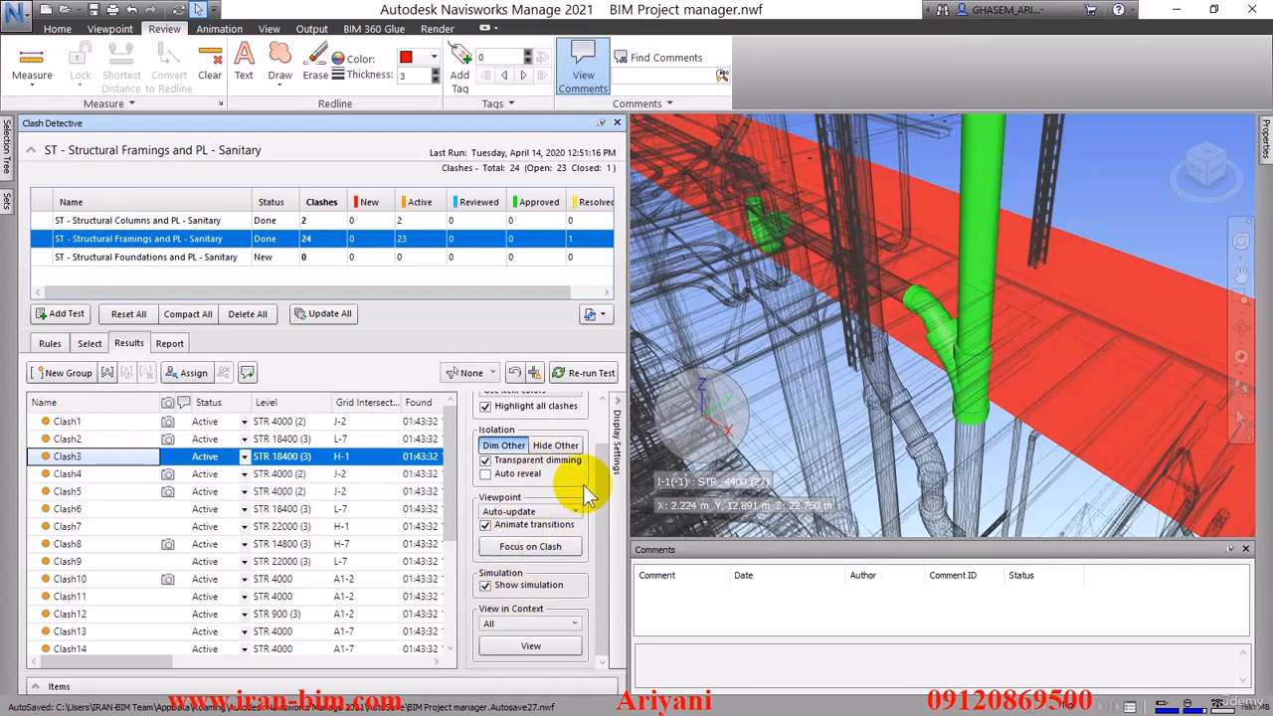
scroll(583, 485, up, 1)
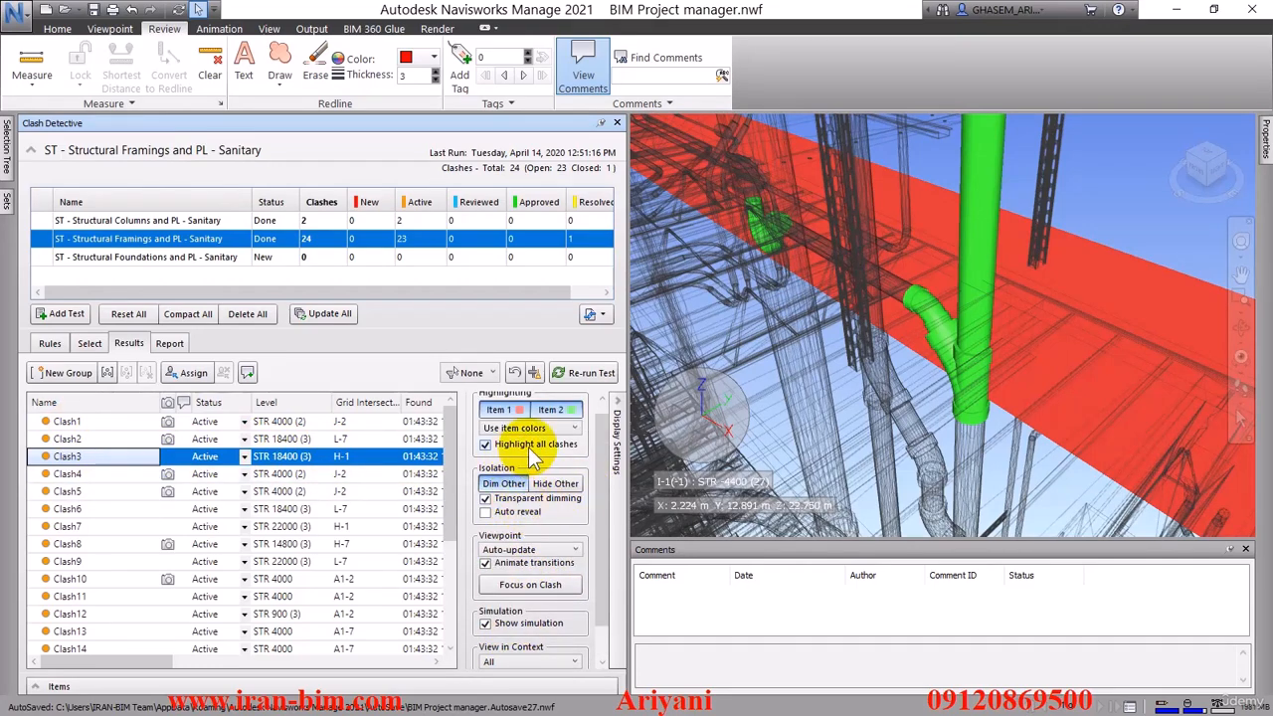
click(528, 445)
click(528, 444)
click(528, 445)
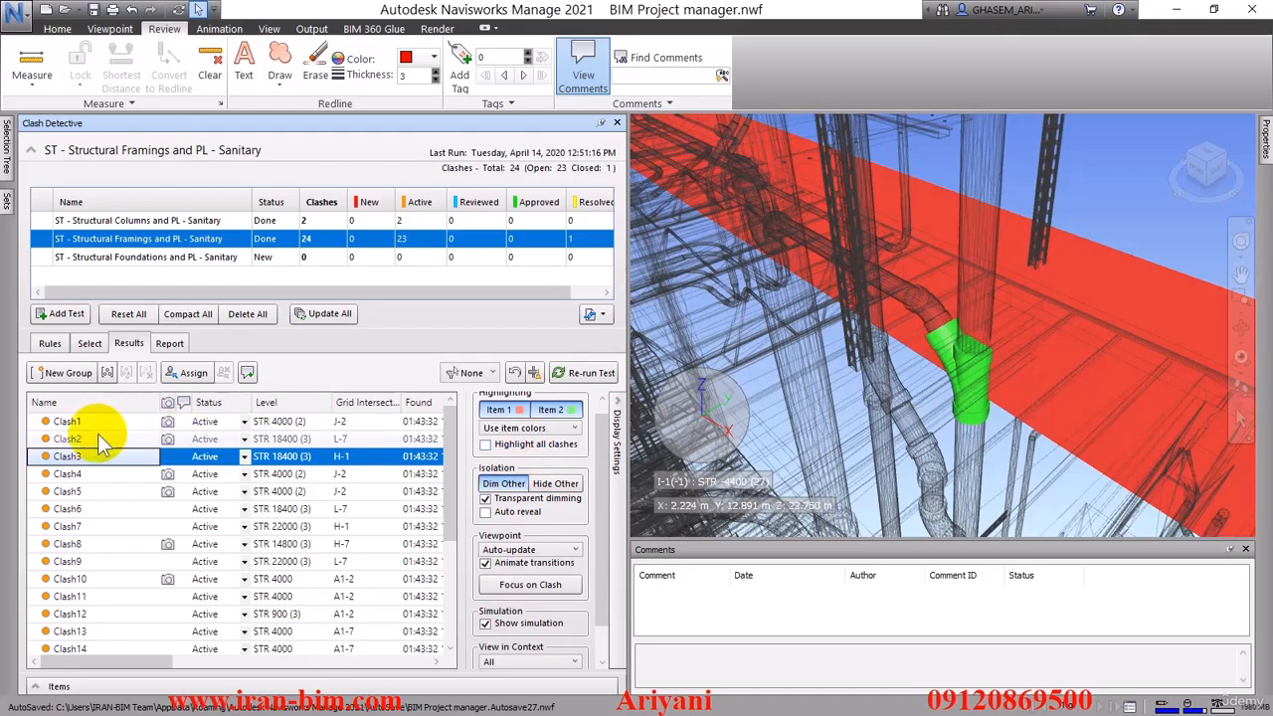
Group Clash1 through Clash9 of the structural framings test and name the group 1
click(69, 423)
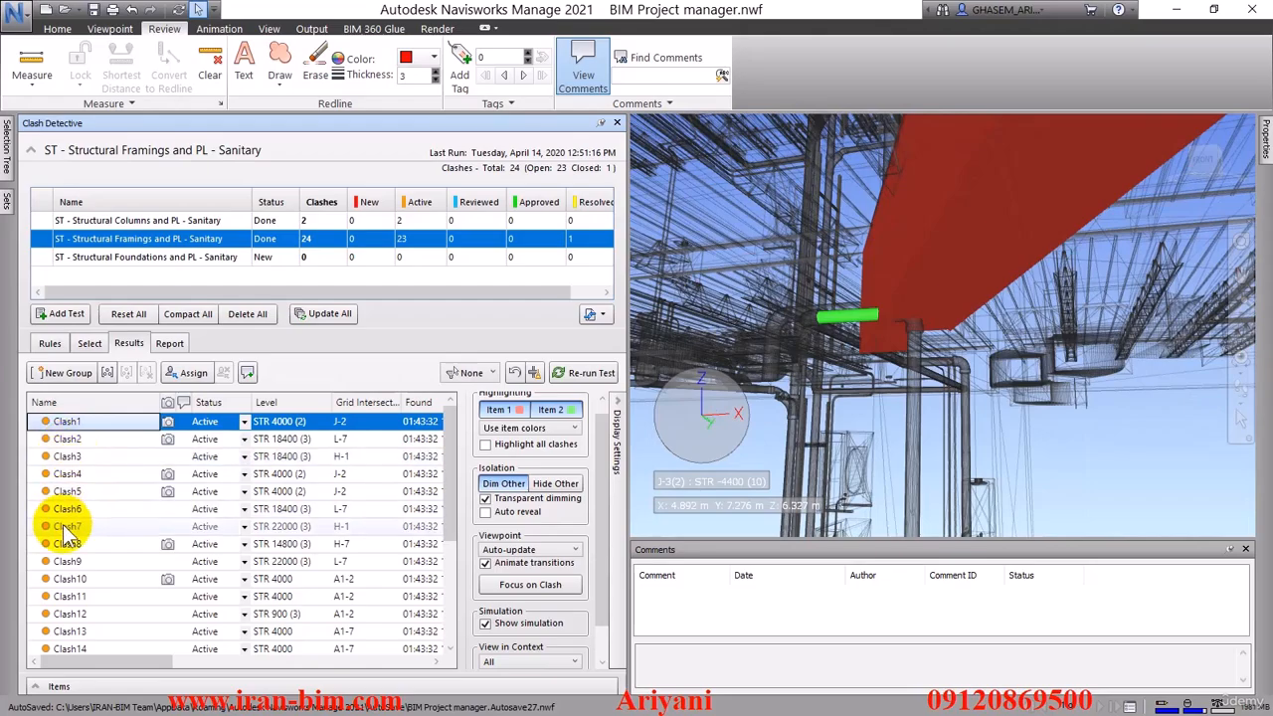
shift+click(67, 563)
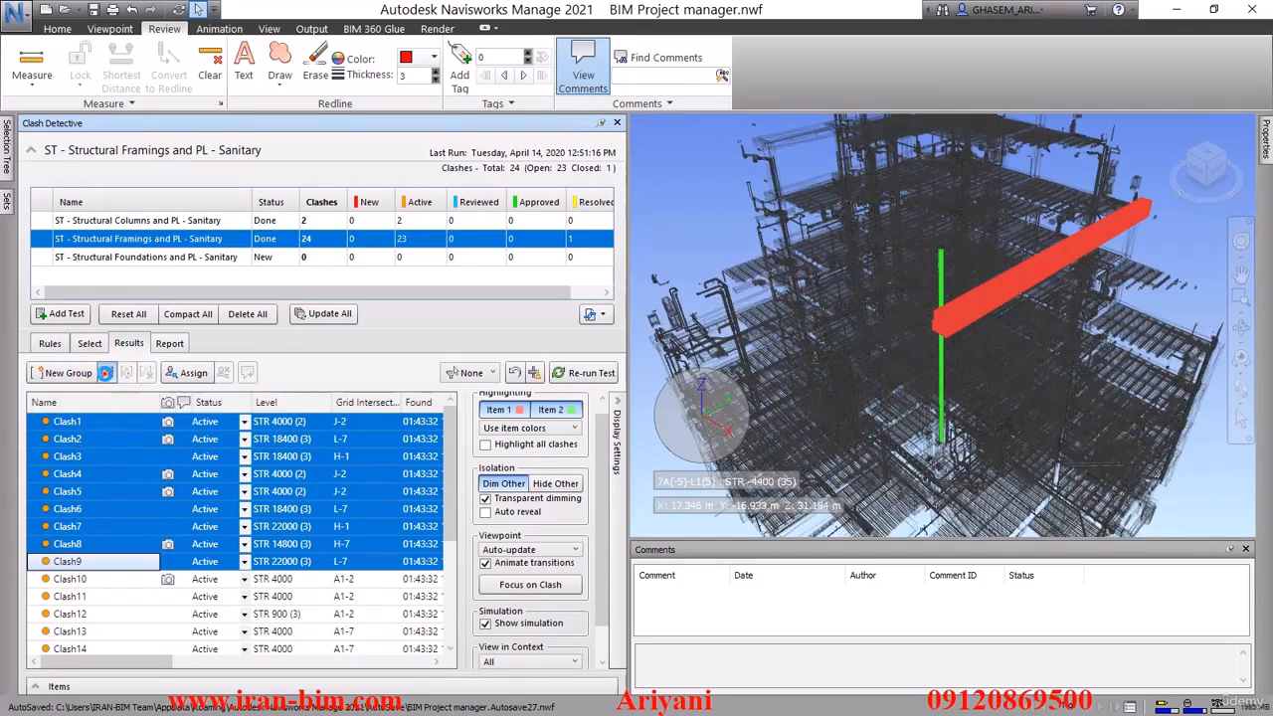
click(107, 373)
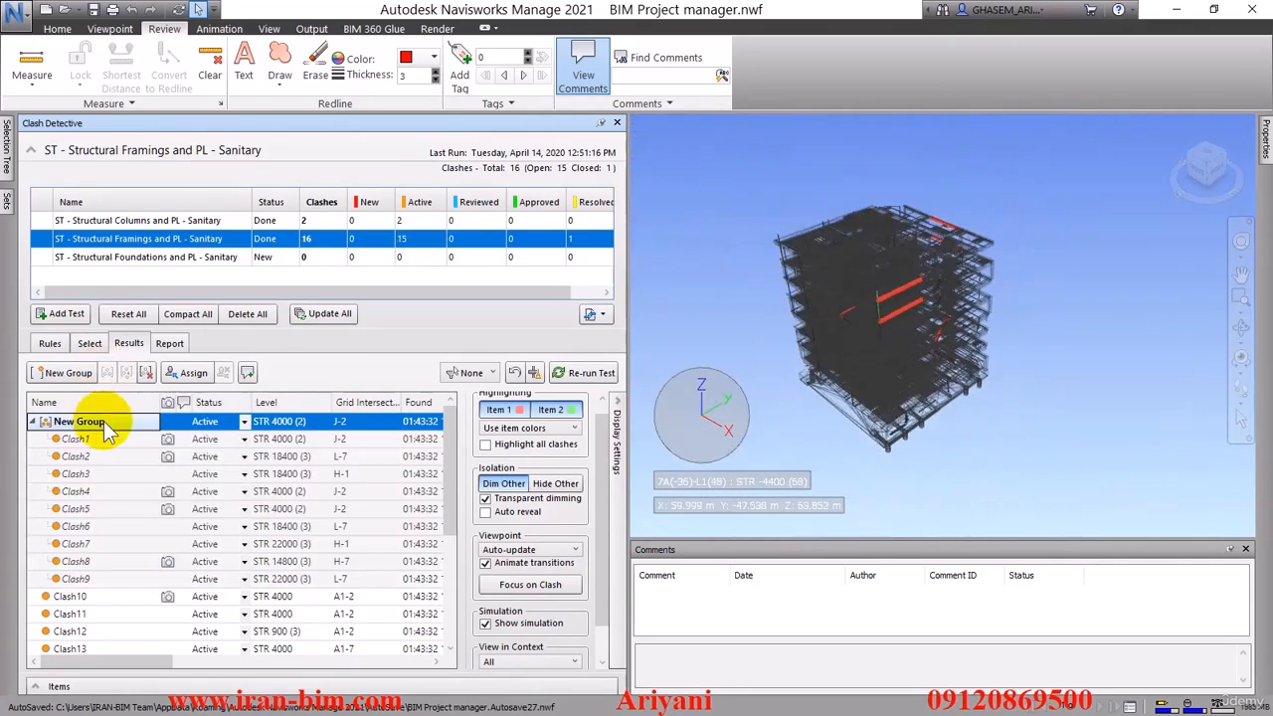
drag(79, 424, 50, 423)
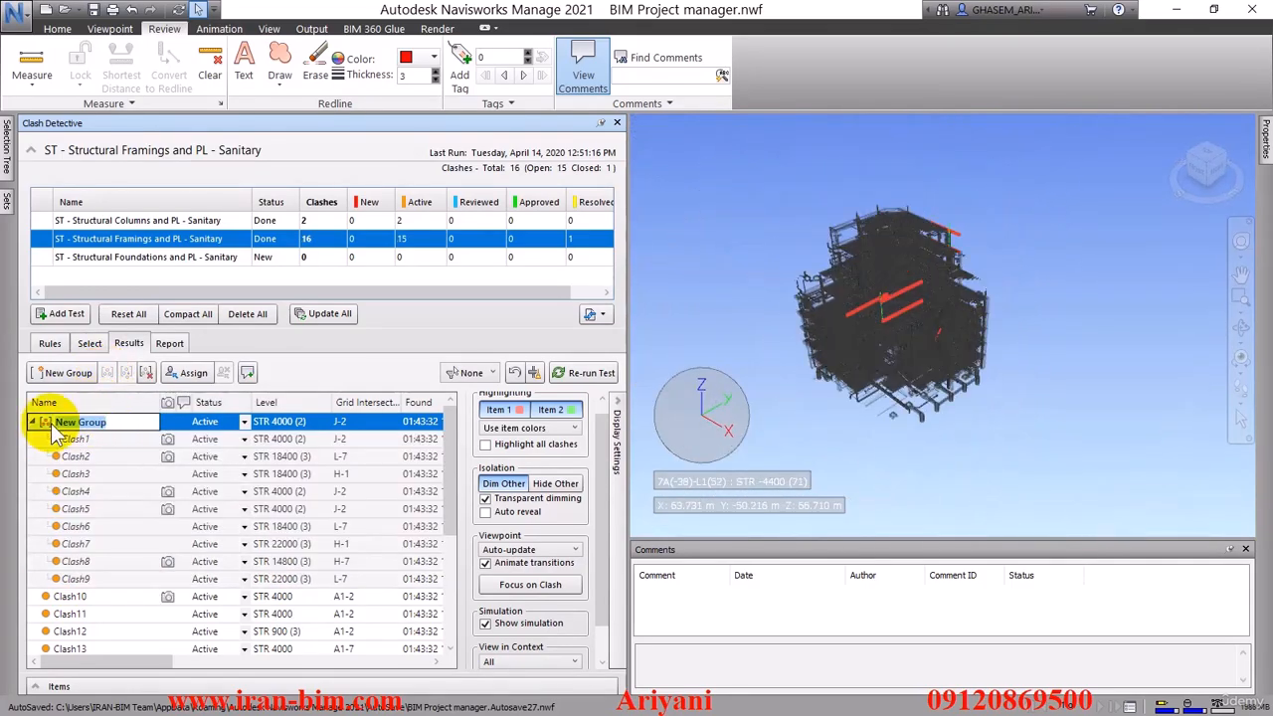
text(1)
key(Return)
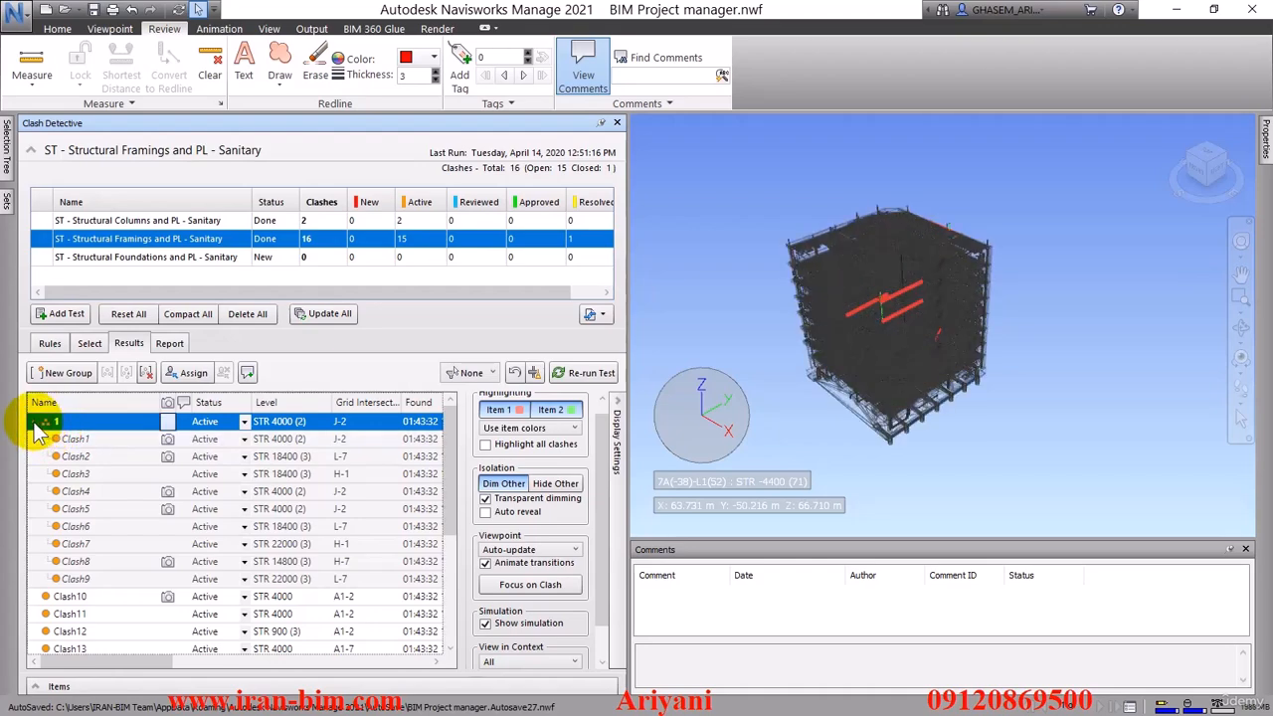
Rename the group containing Clash1 through Clash9 as 001 and collapse it
click(45, 423)
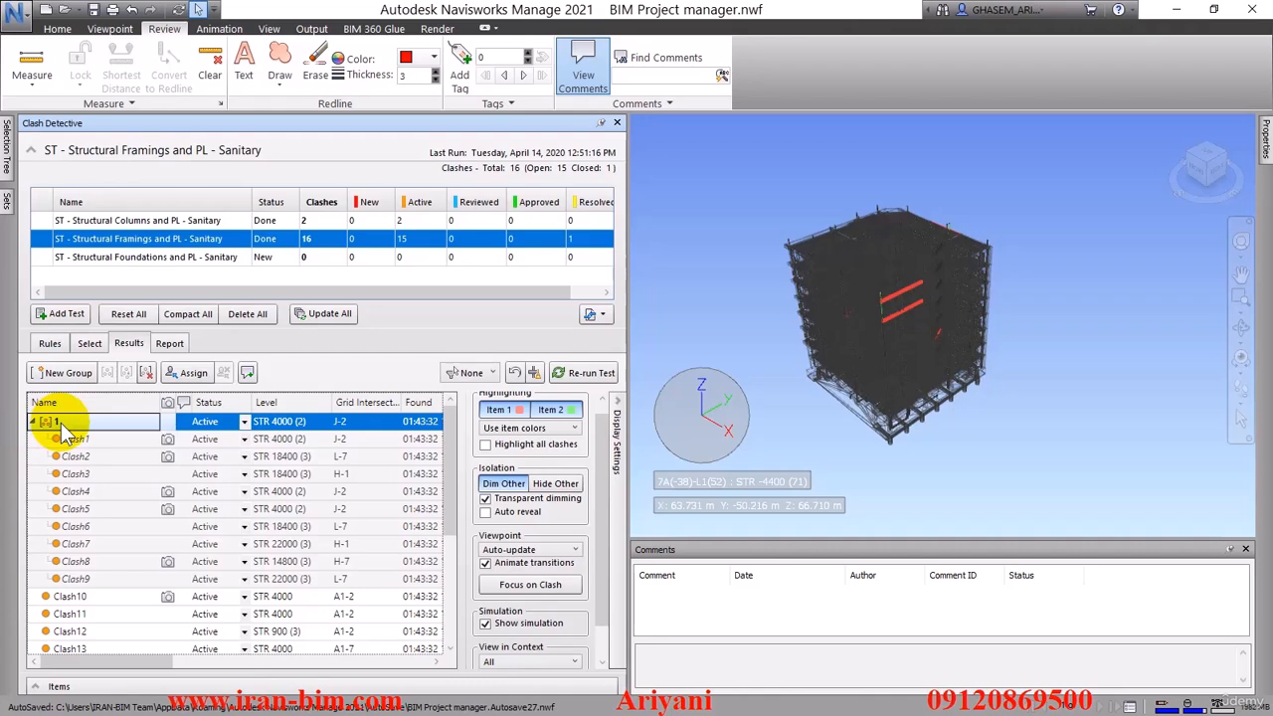
click(61, 422)
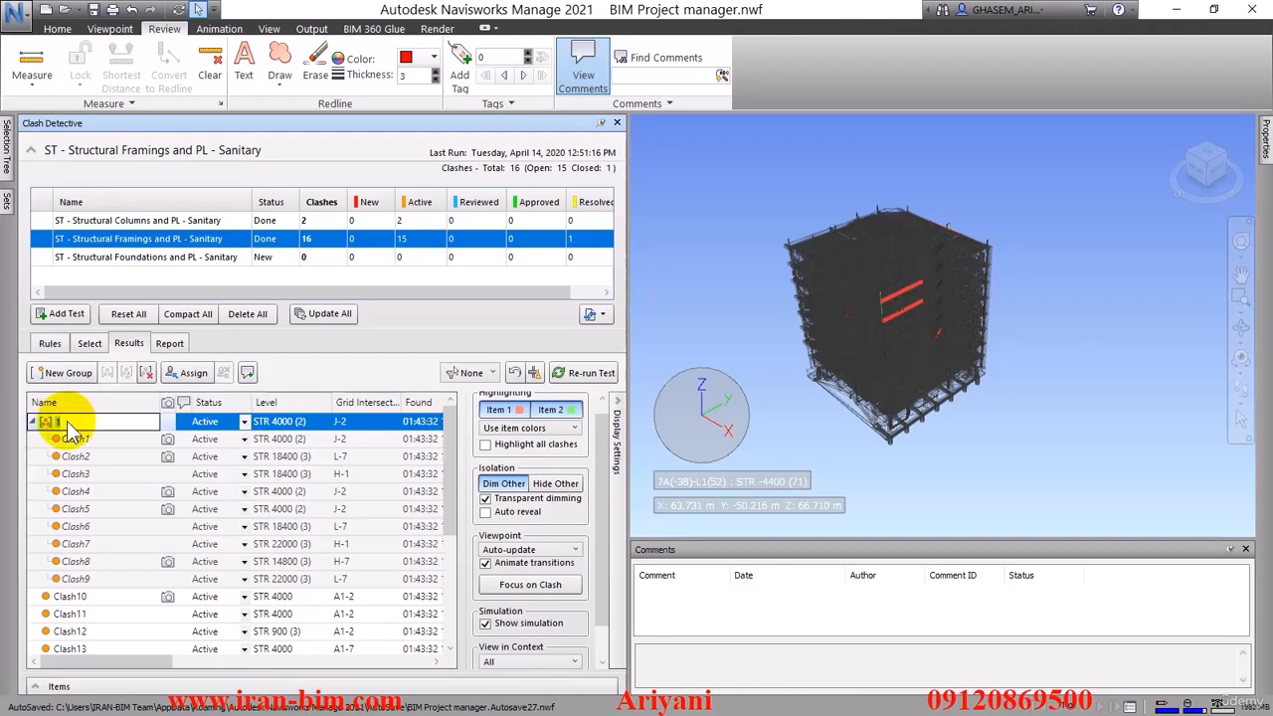
text(00)
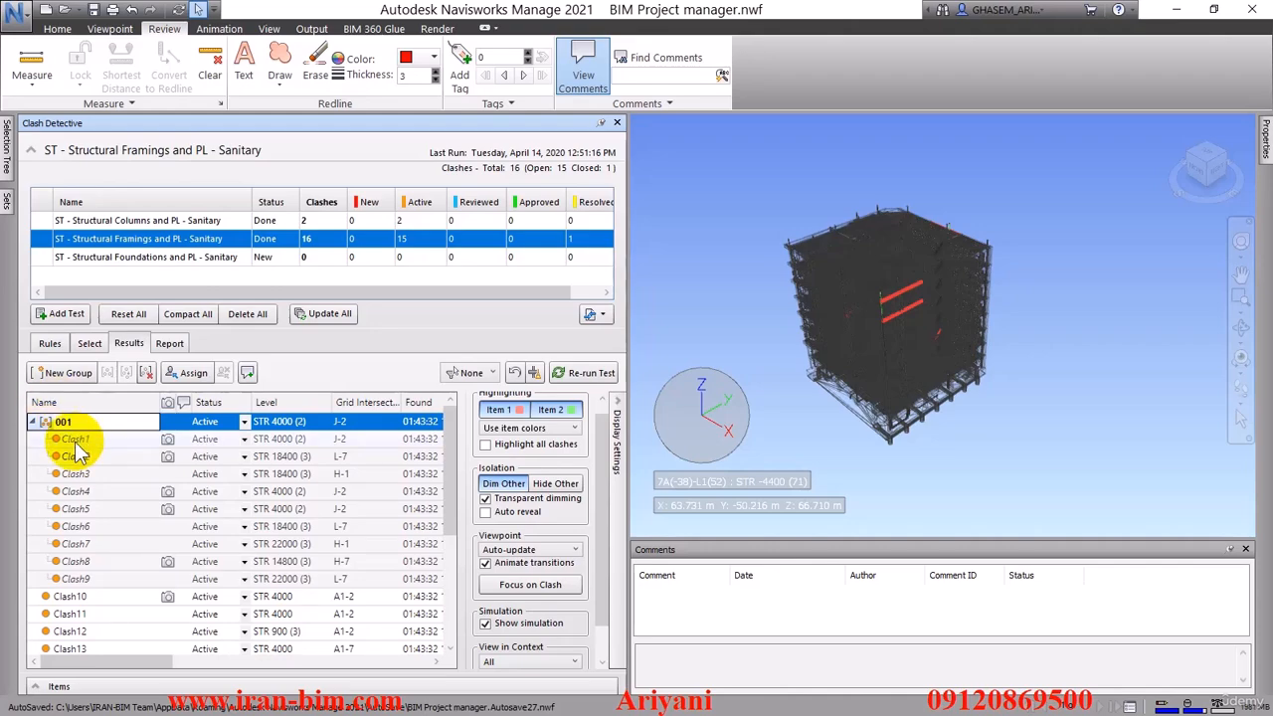
drag(66, 423, 38, 429)
key(BackSpace)
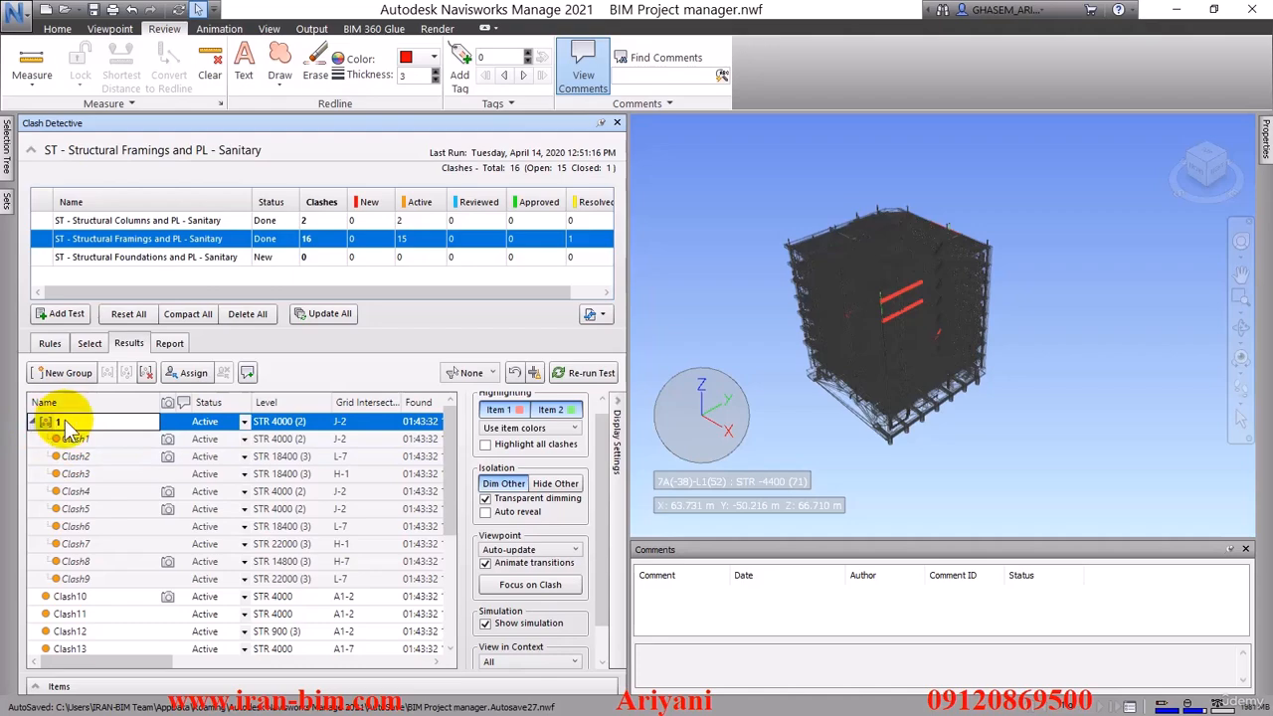
click(62, 421)
text(00)
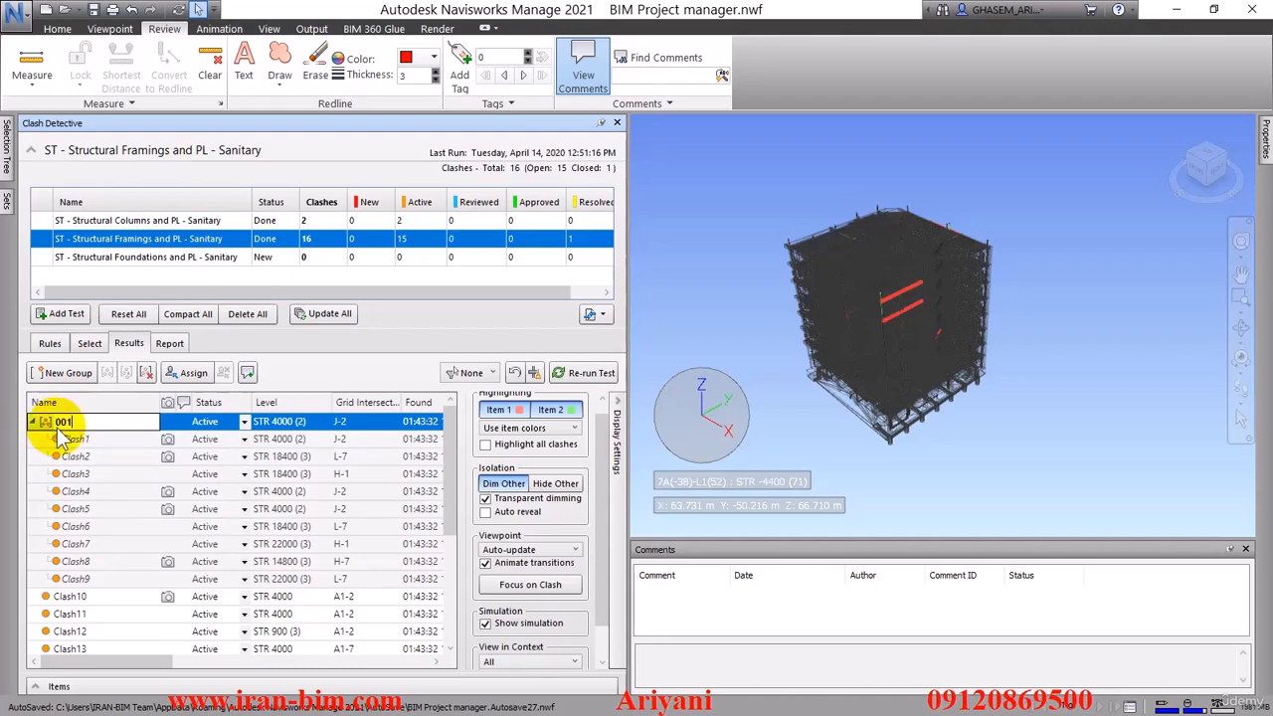
key(Return)
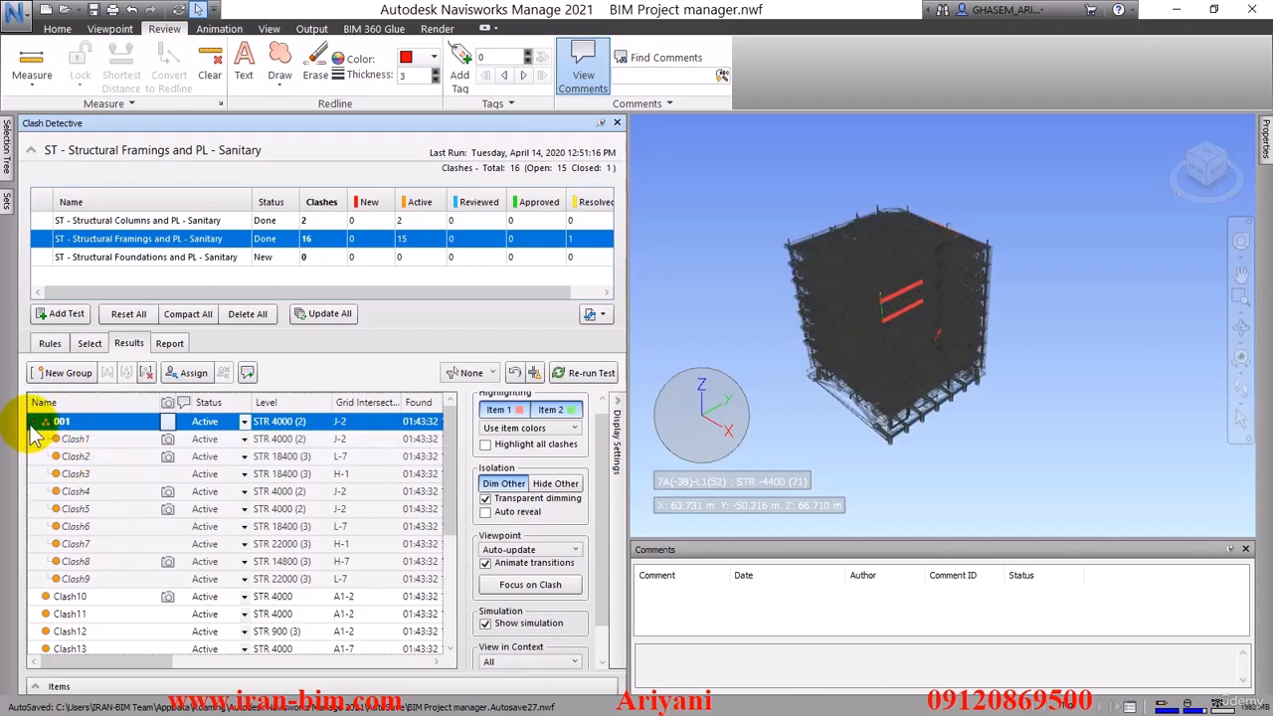
click(34, 422)
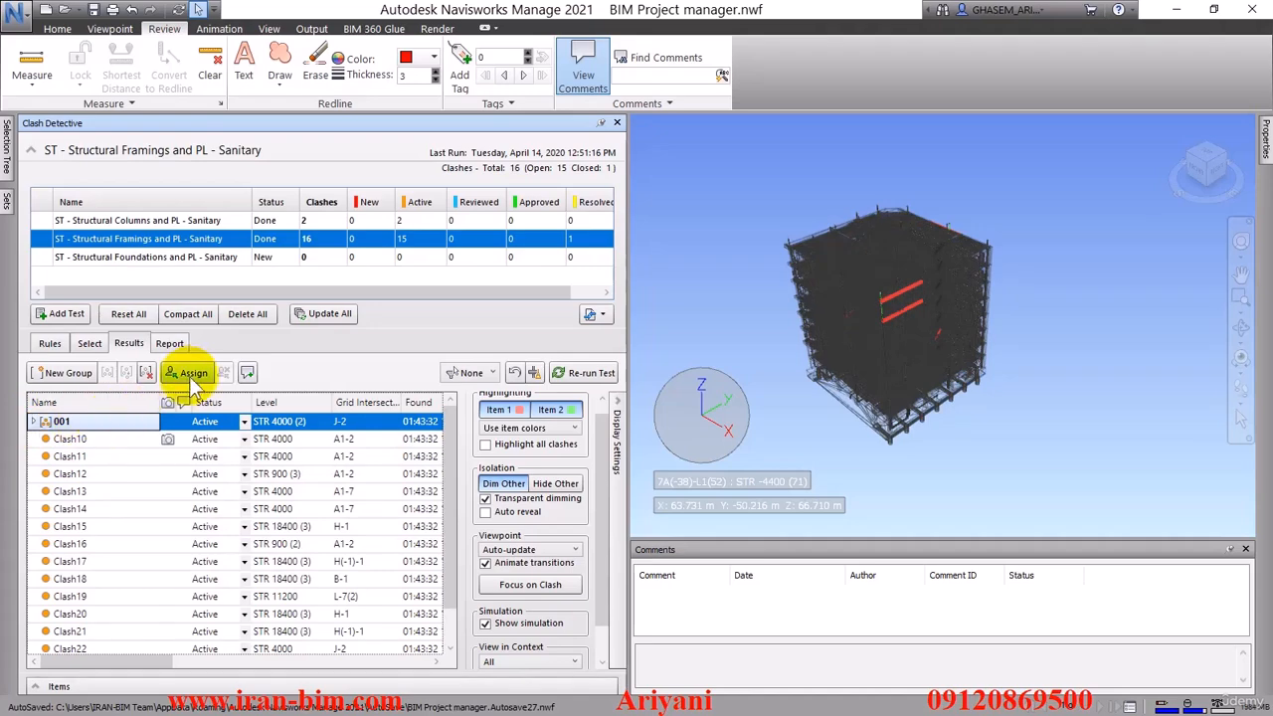
Assign clash group 001 to "مهندس سازه ایران-بیم" with the note "تداخل"
click(191, 373)
click(589, 303)
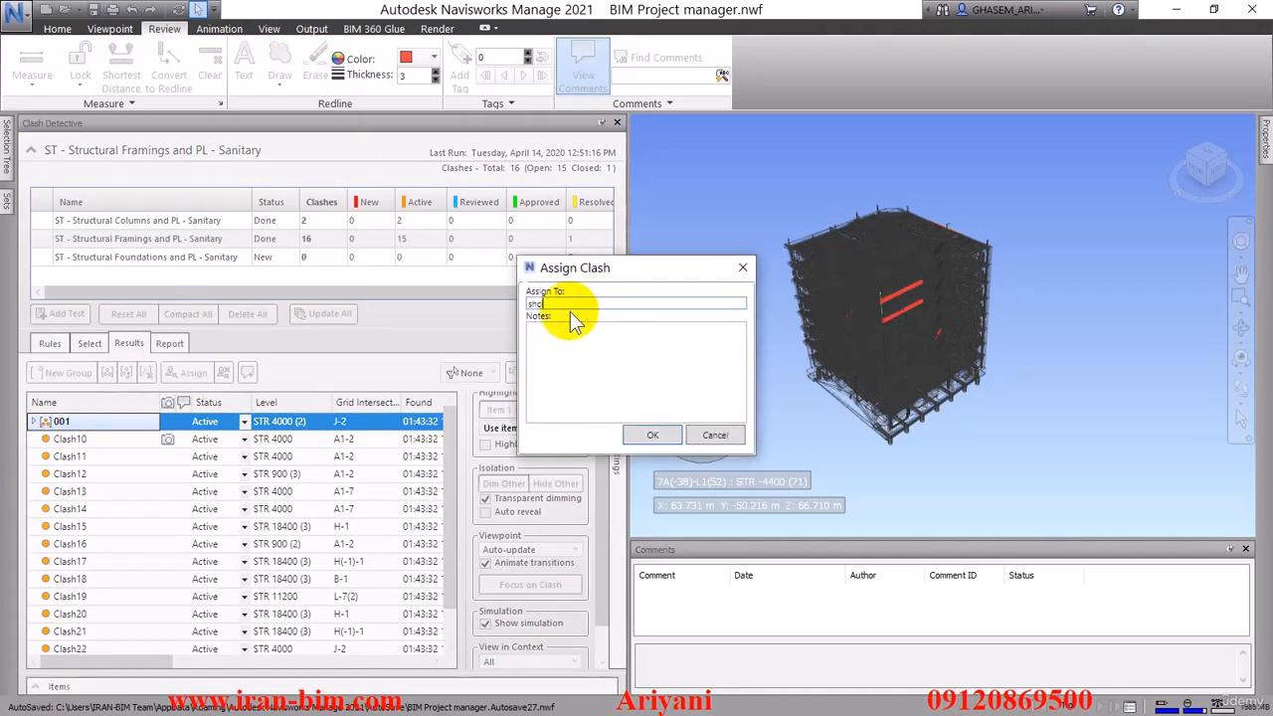
key(BackSpace)
key(BackSpace)
key(BackSpace)
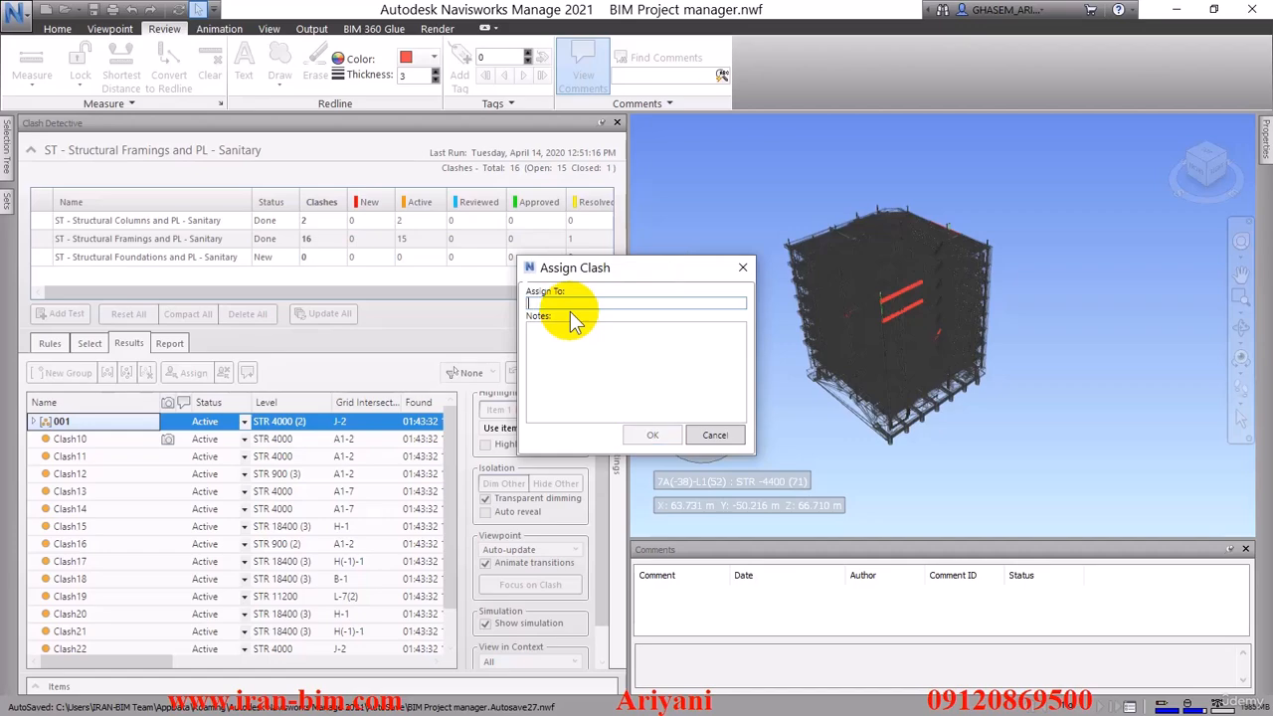
text(مهندس سازه ایران بیم)
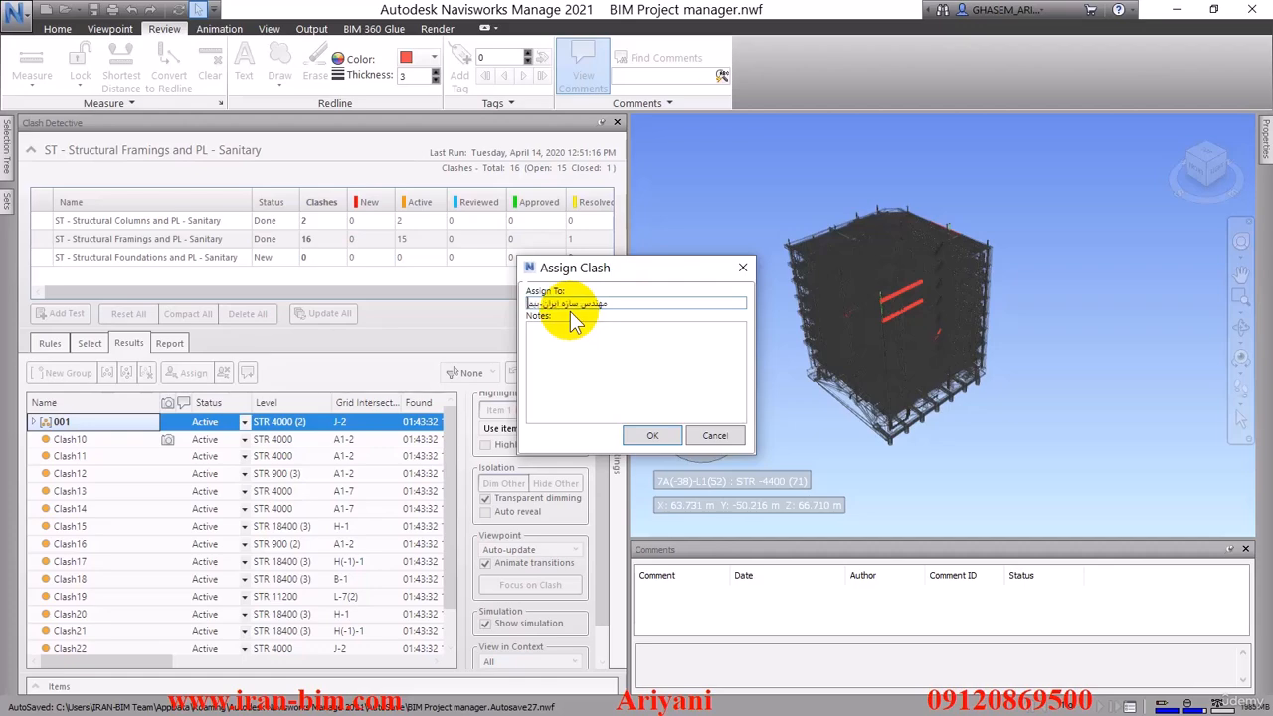
key(Tab)
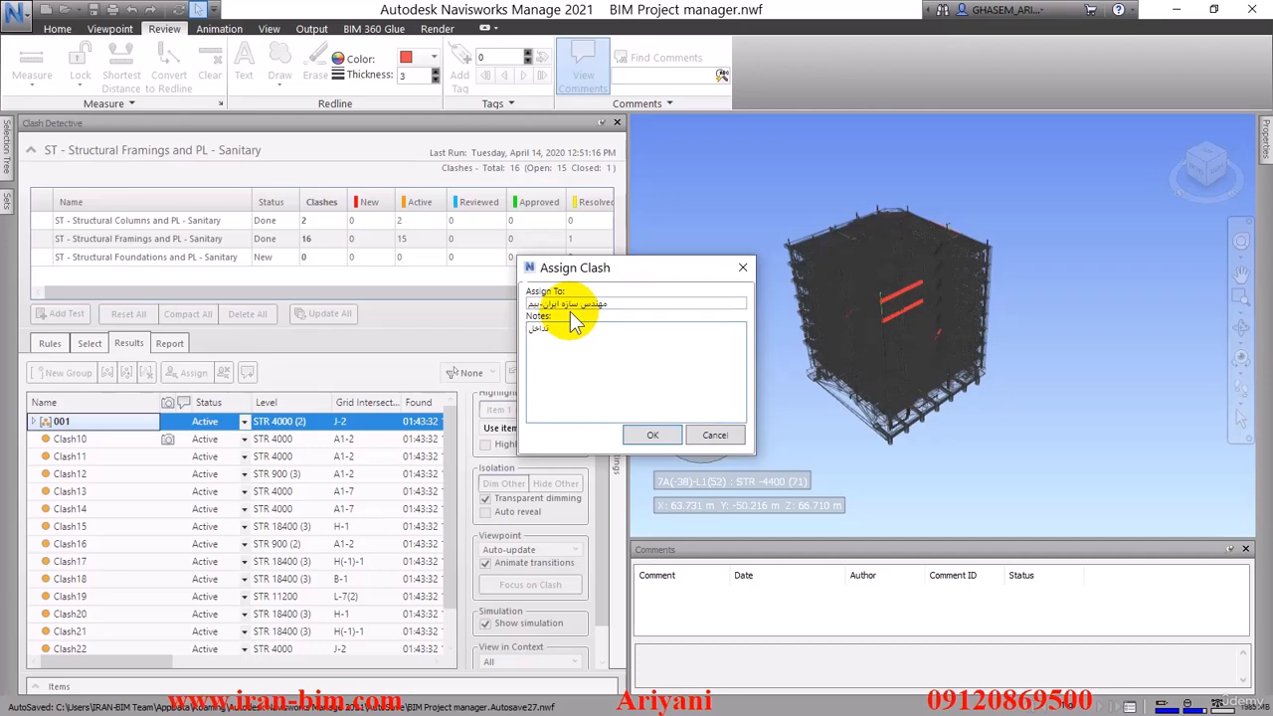
key(Return)
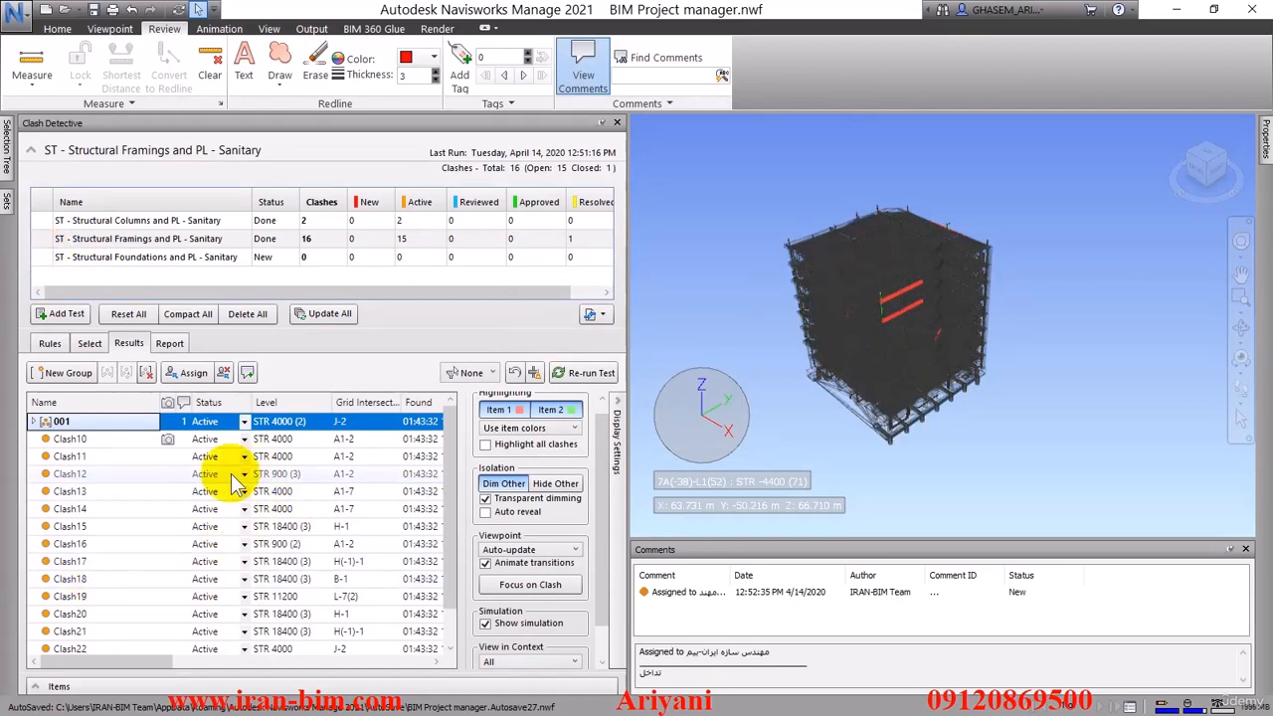
Group Clash10 through Clash20, name the group 002 and collapse it
click(75, 439)
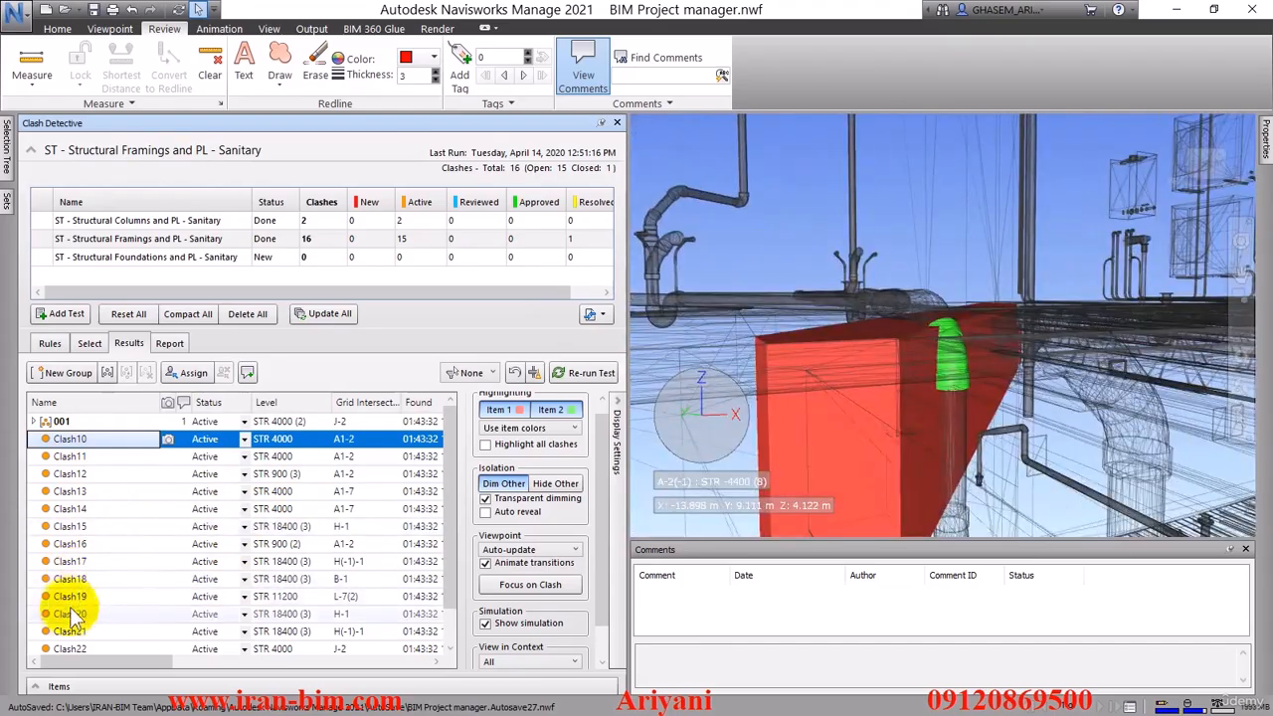
shift+click(72, 612)
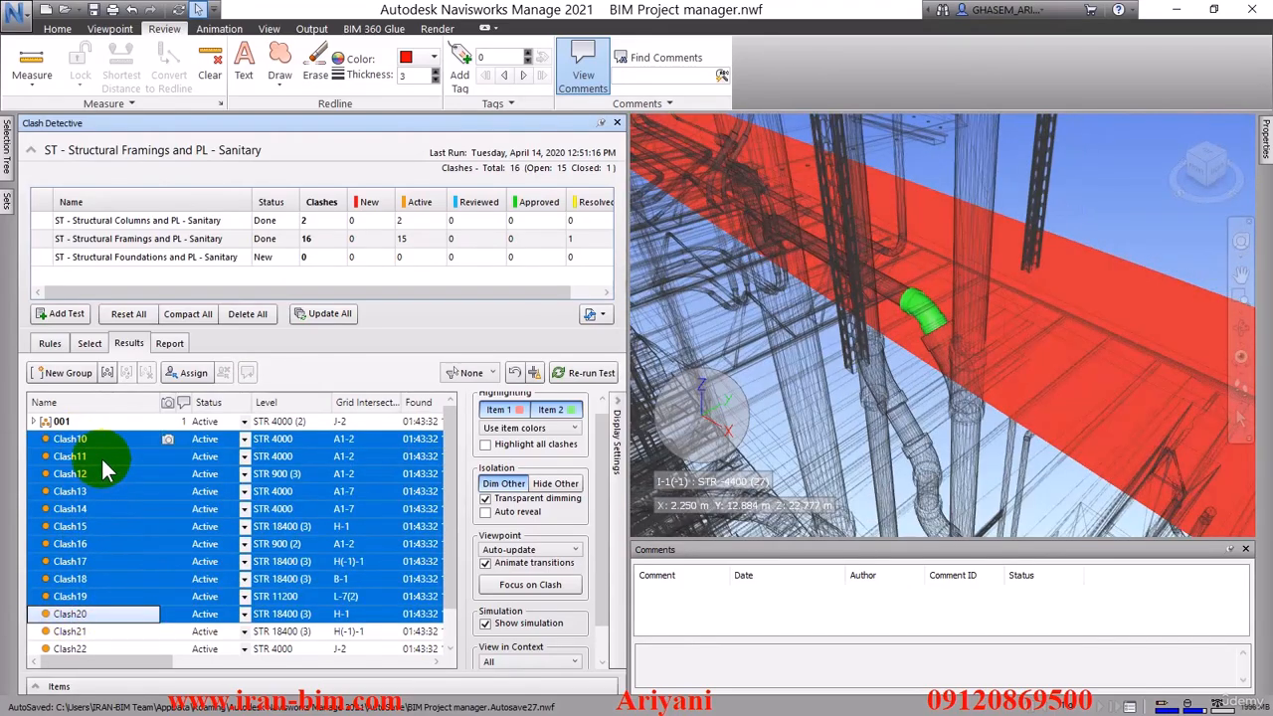
click(103, 372)
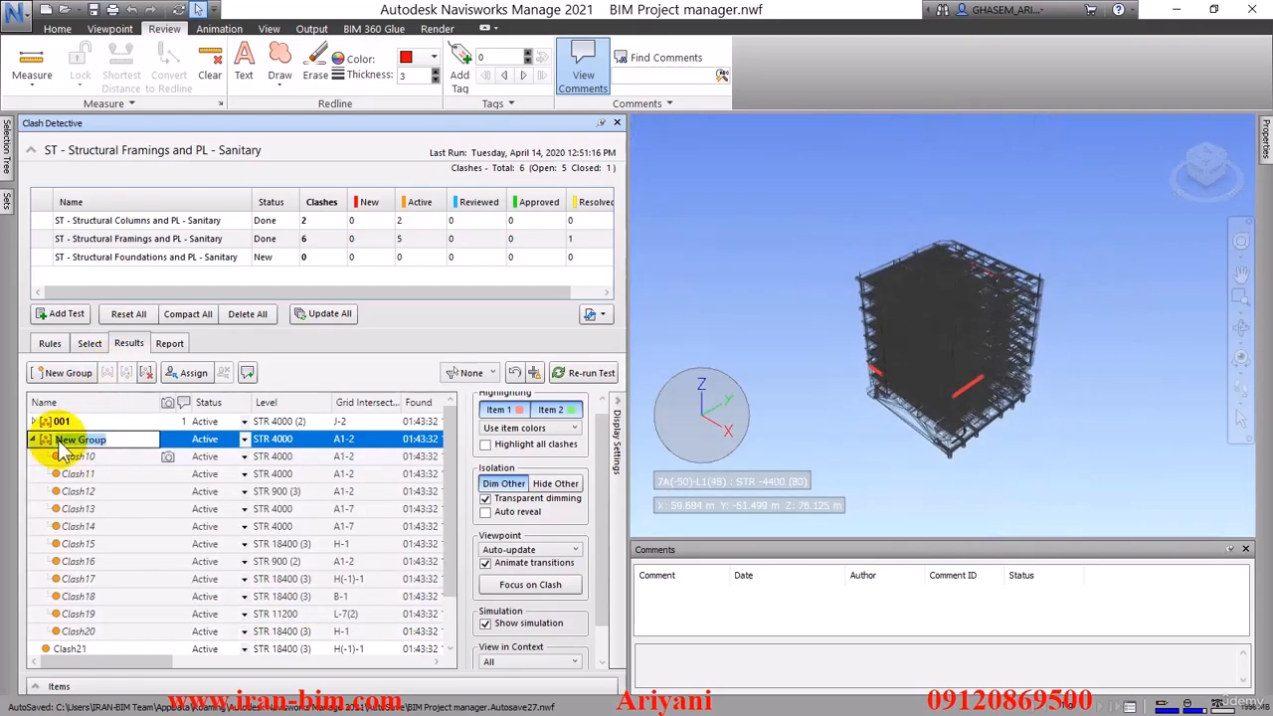
text(002)
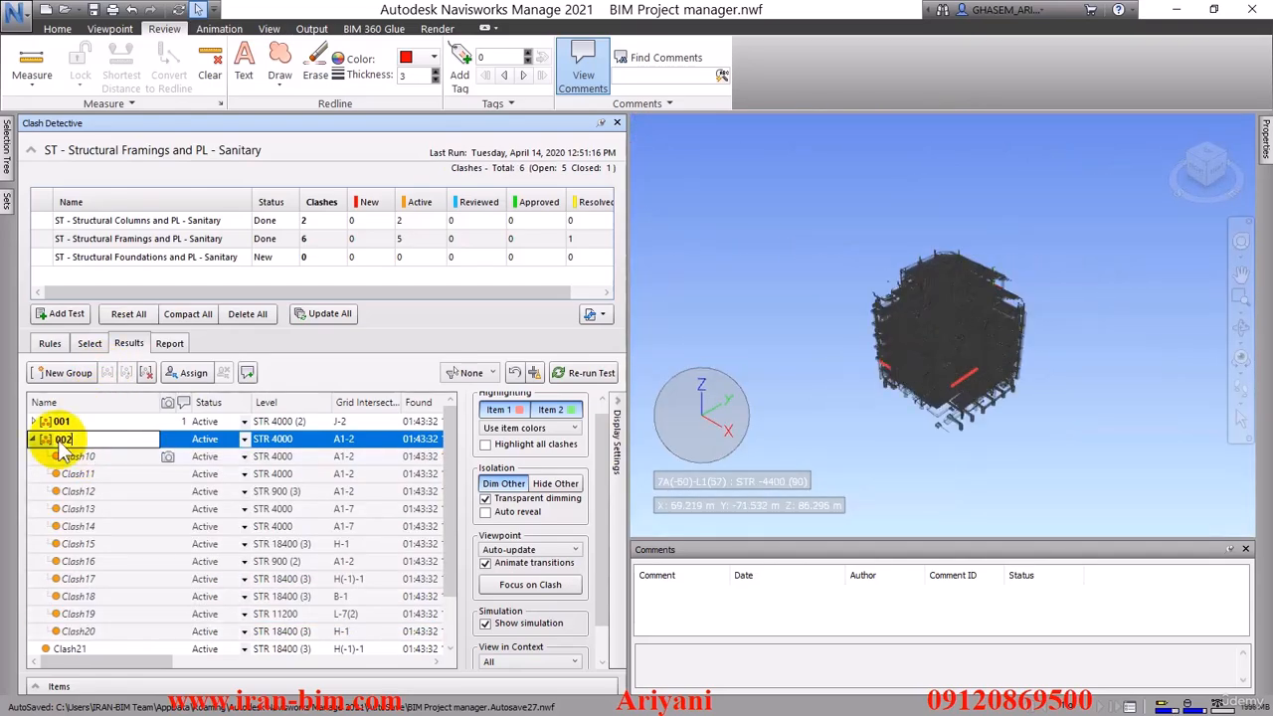
key(Return)
click(32, 439)
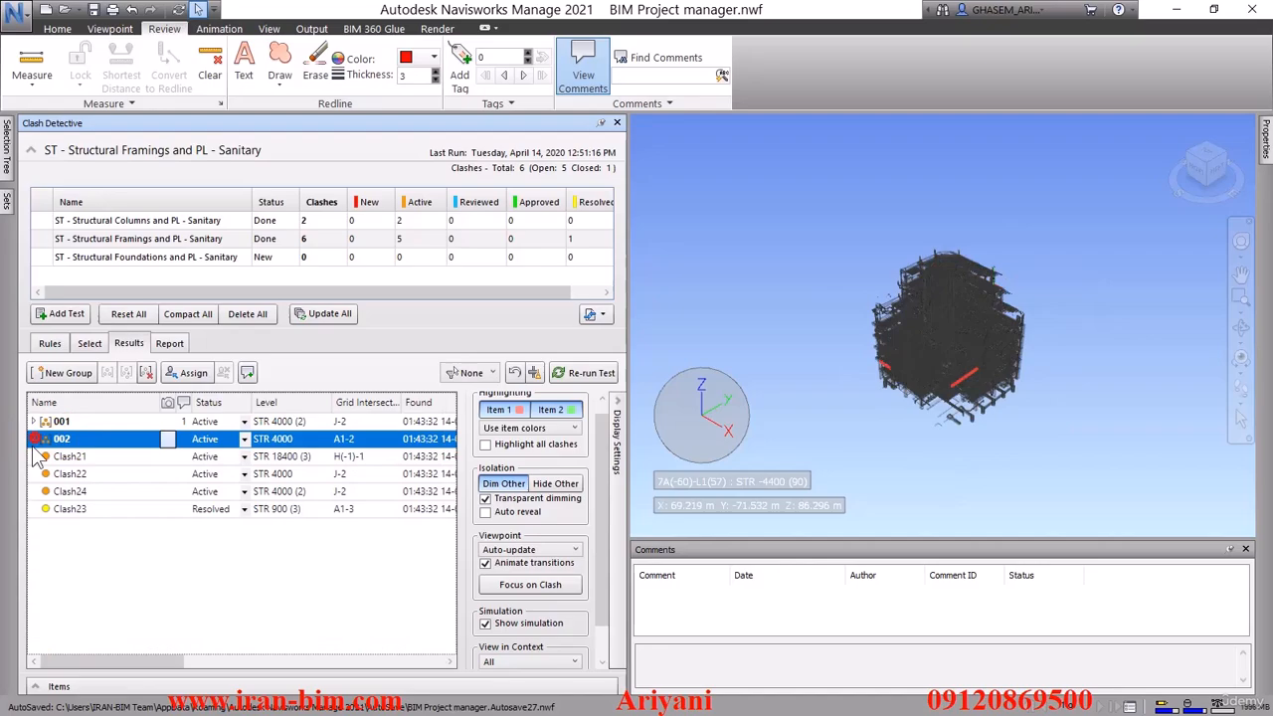
Group Clash21, Clash22 and Clash24, name the group 003 and collapse it
click(84, 457)
shift+click(76, 491)
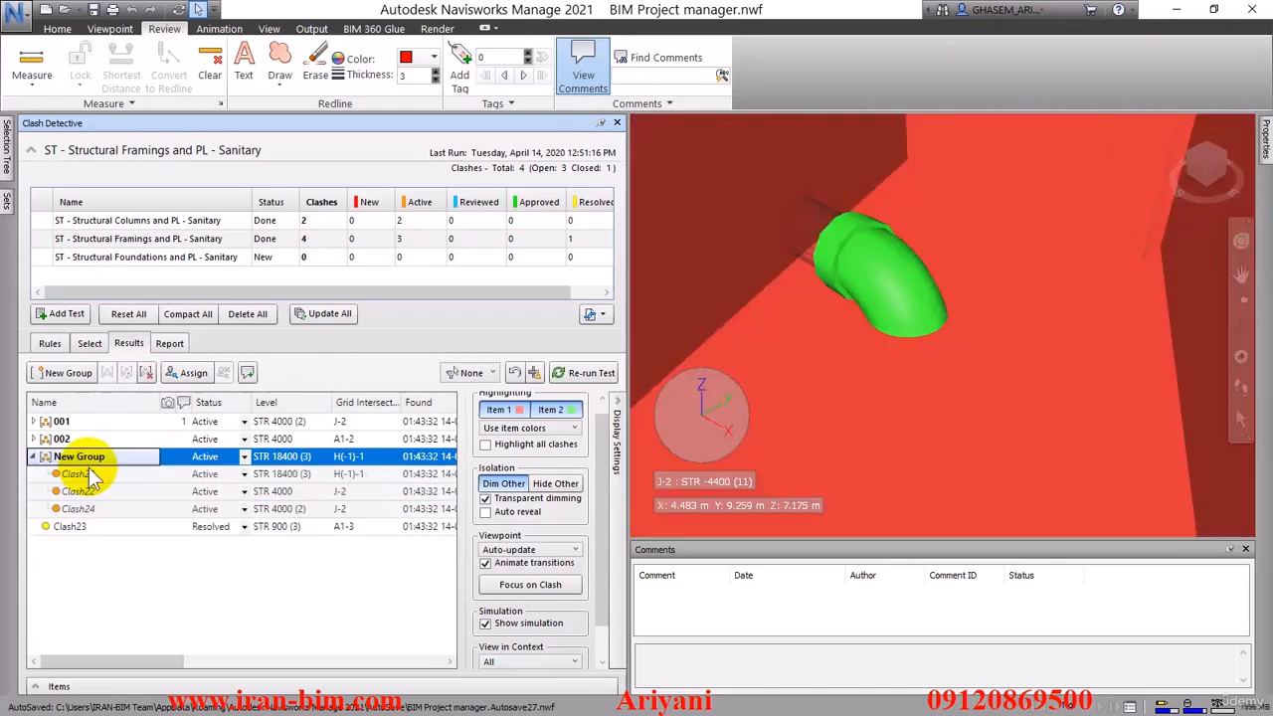
click(107, 458)
drag(107, 458, 49, 458)
text(003)
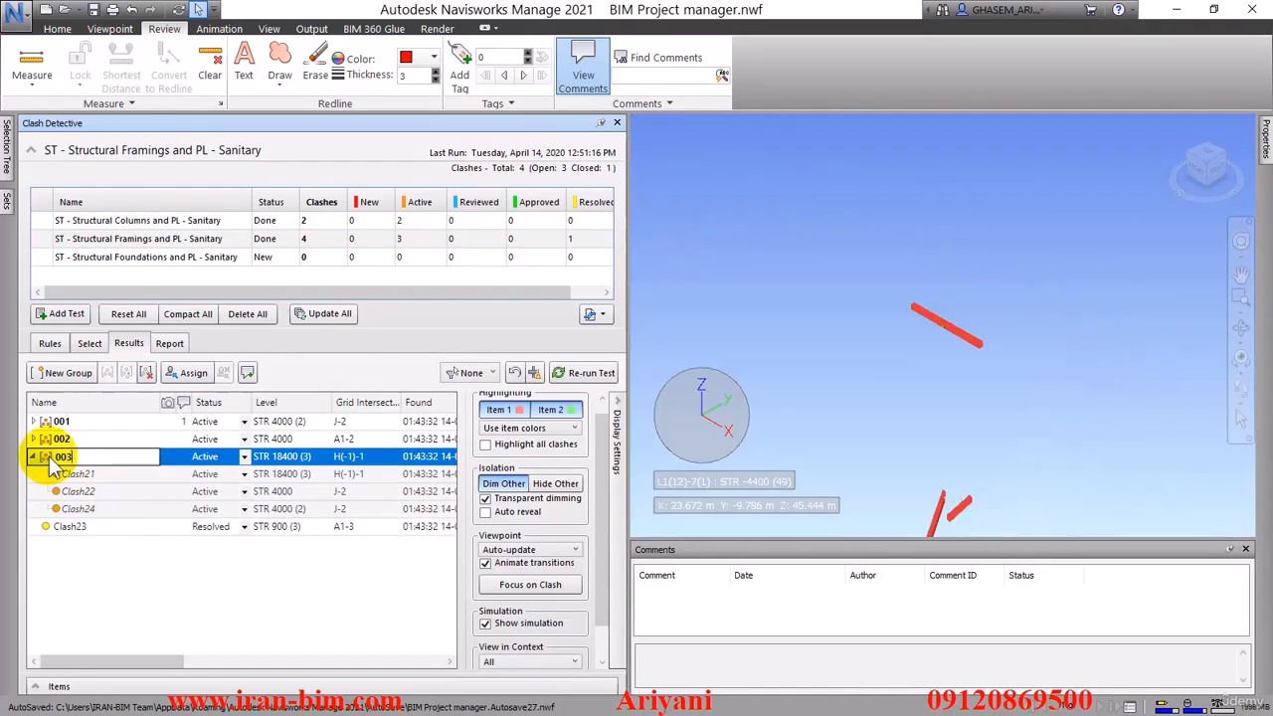
key(Return)
click(34, 457)
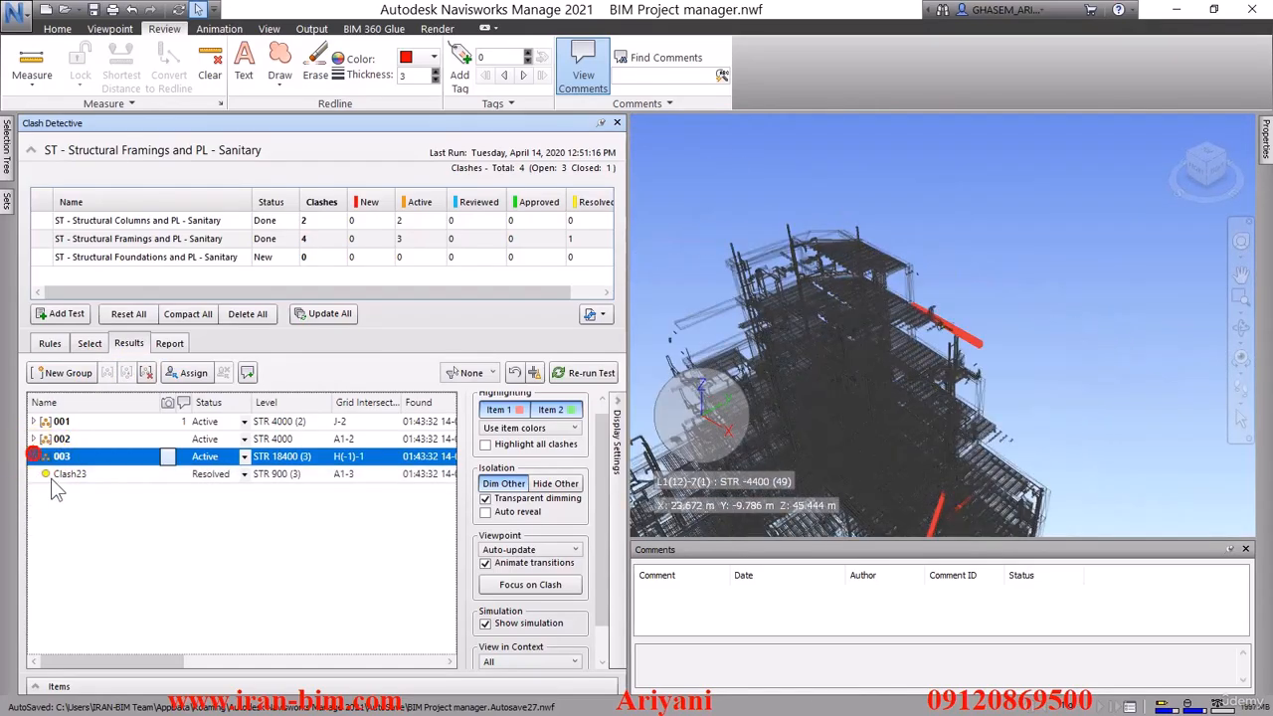
Put the resolved Clash23 into its own group named 004 and collapse it
click(87, 475)
click(98, 474)
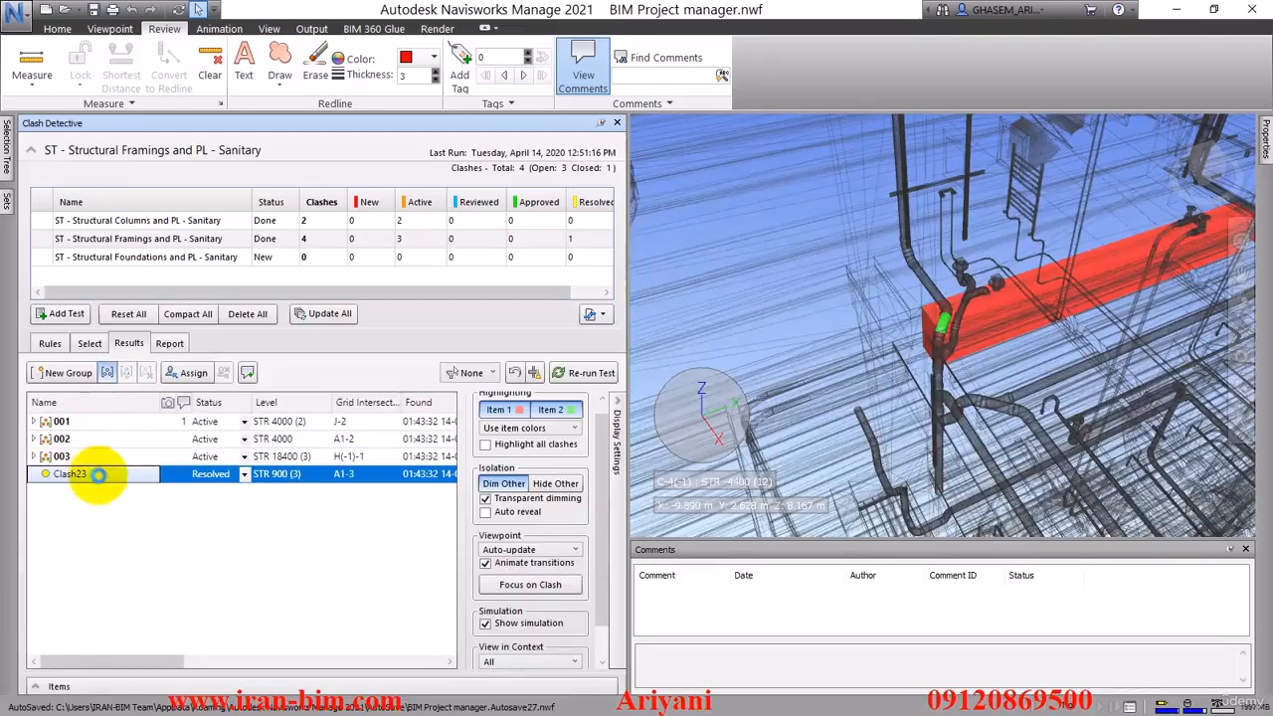
drag(107, 478, 45, 478)
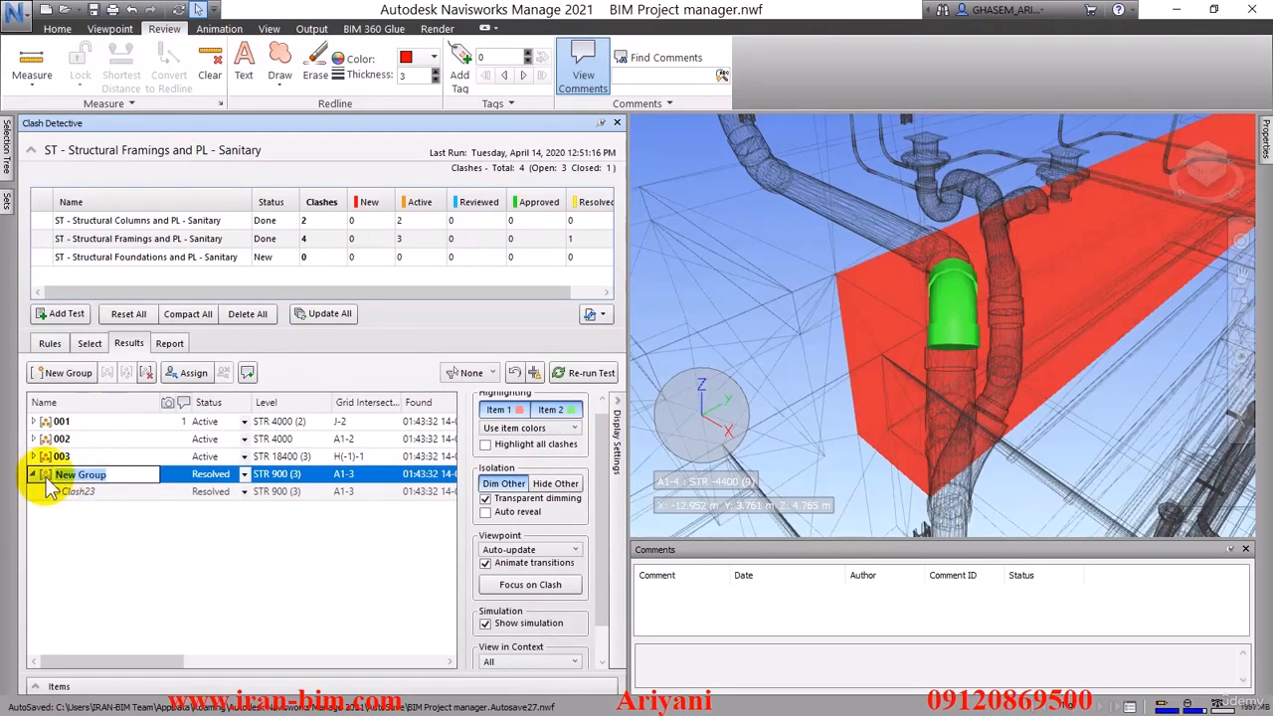
text(004)
key(Return)
click(33, 475)
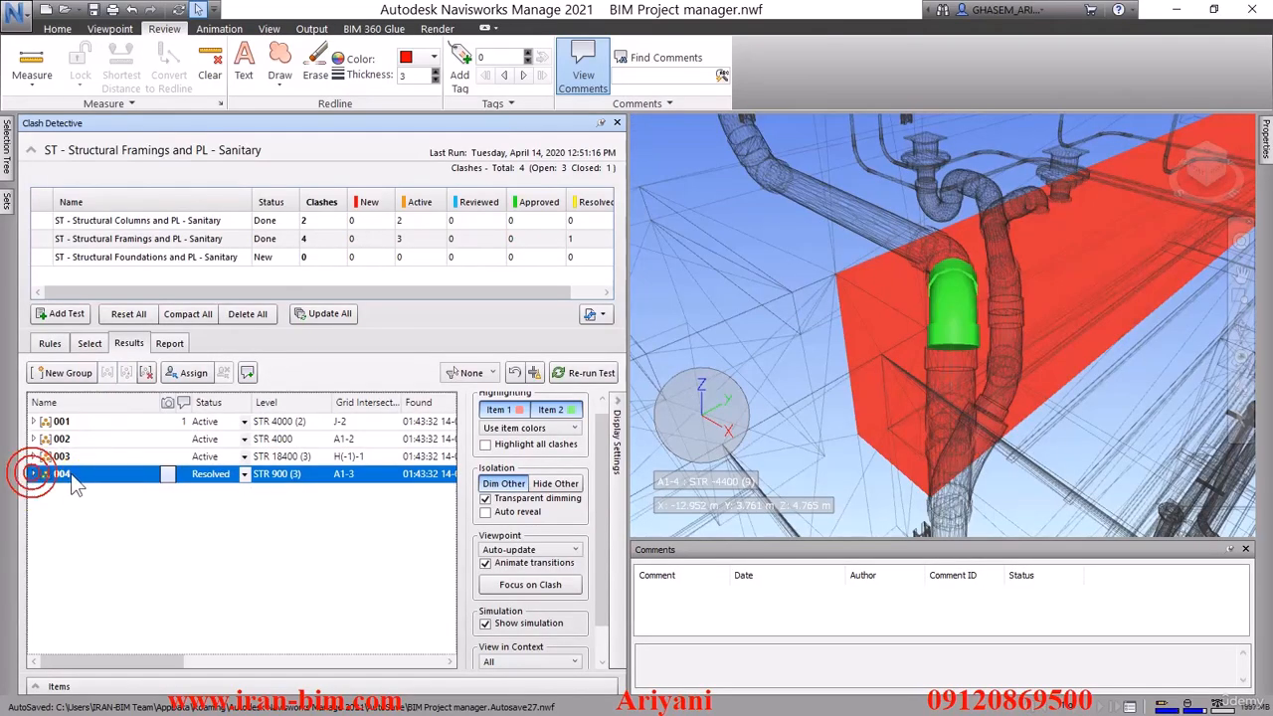
Add the comment "حل شده" with status Resolved to clash group 004
click(247, 371)
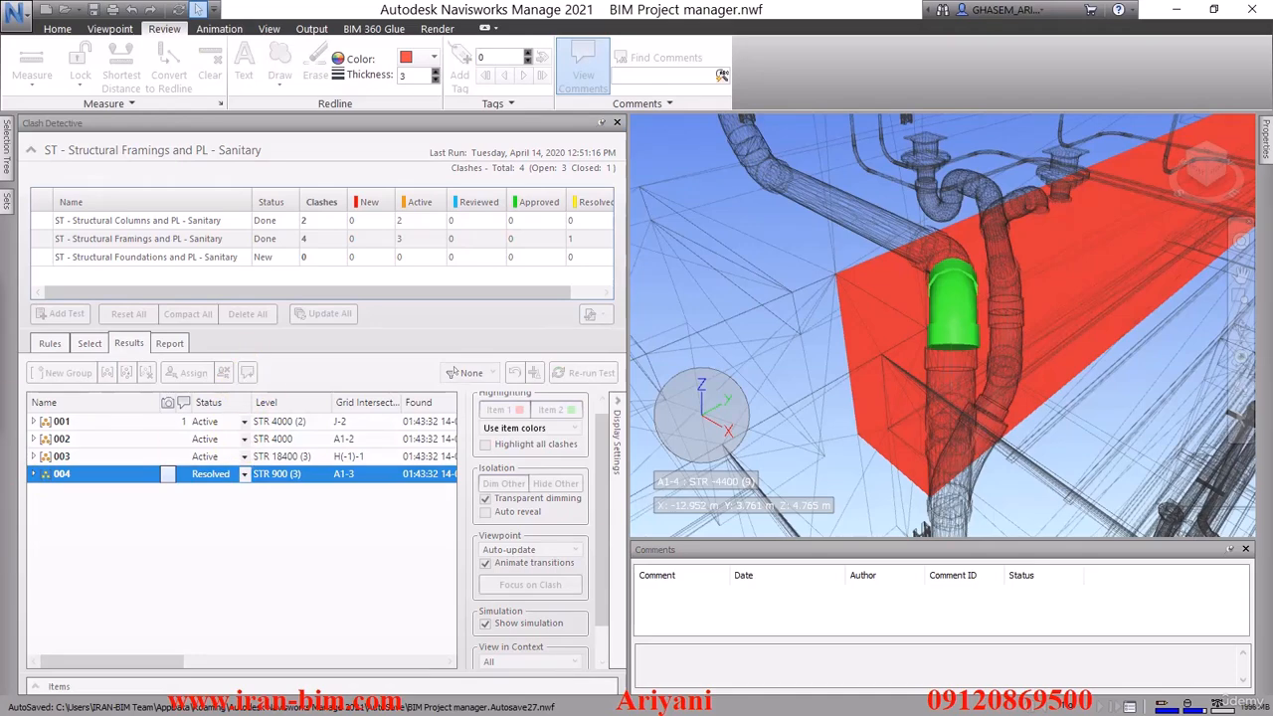
click(373, 375)
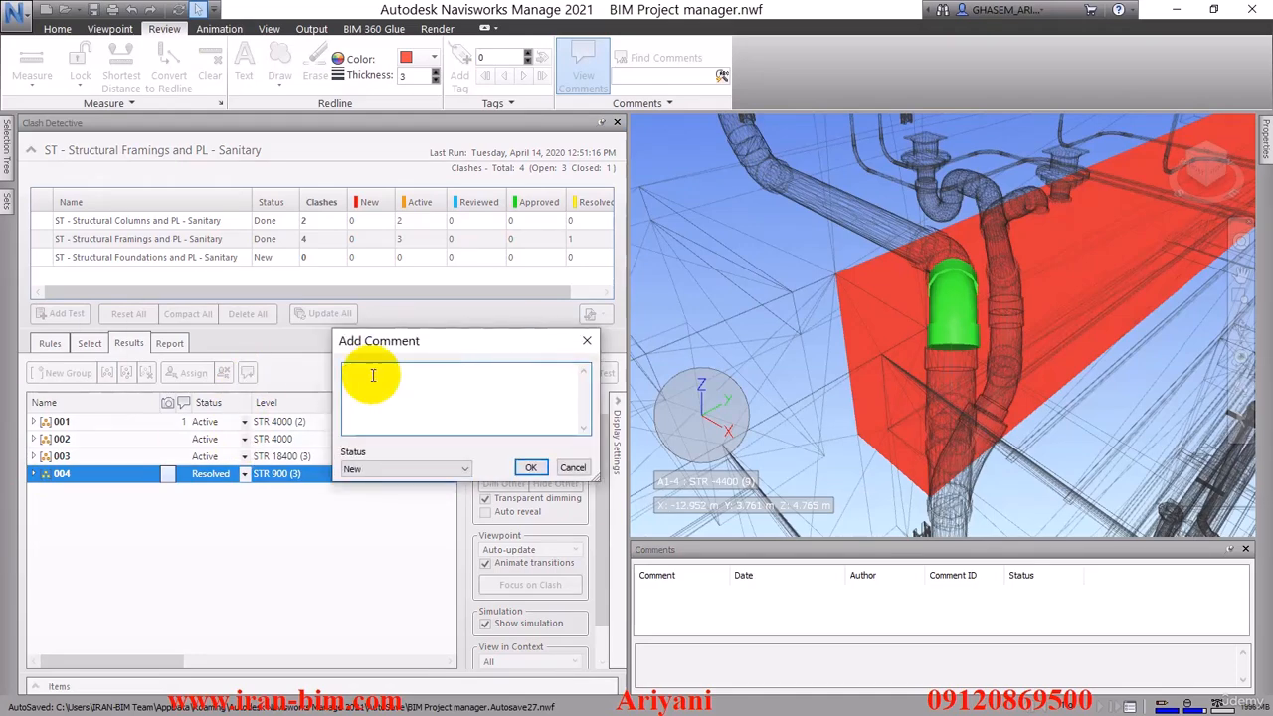
text(حل شده)
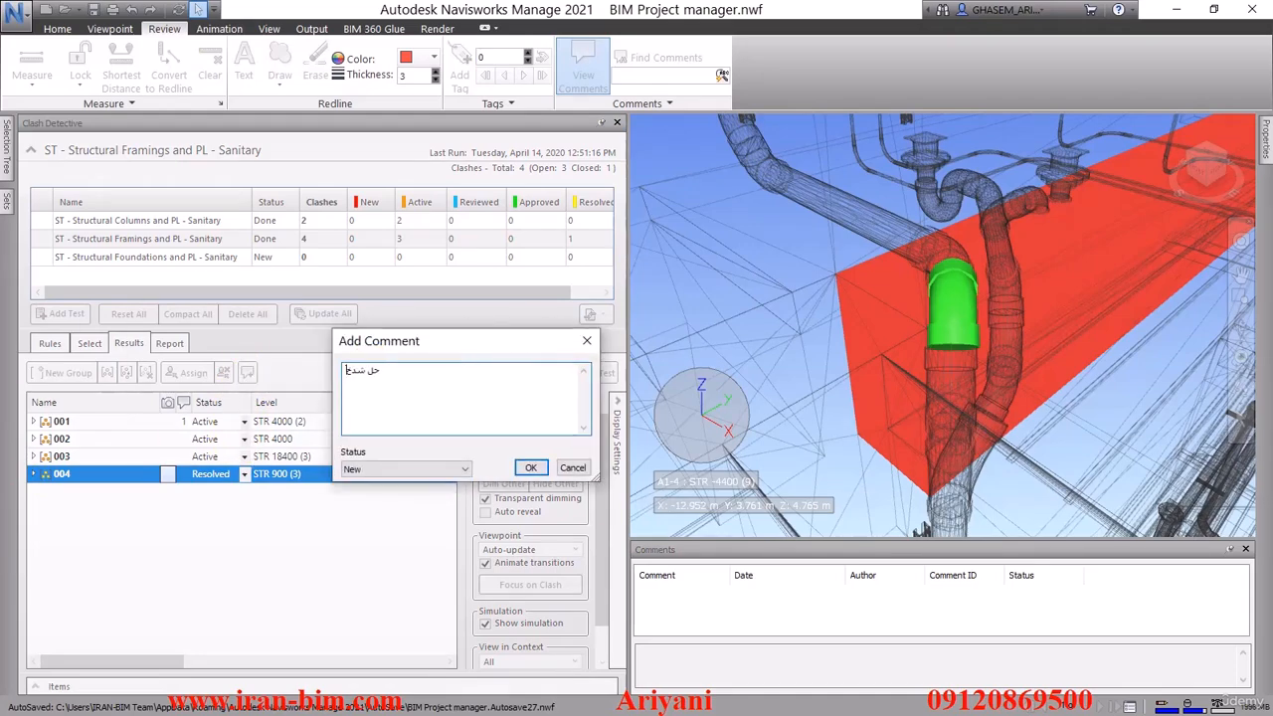
click(404, 468)
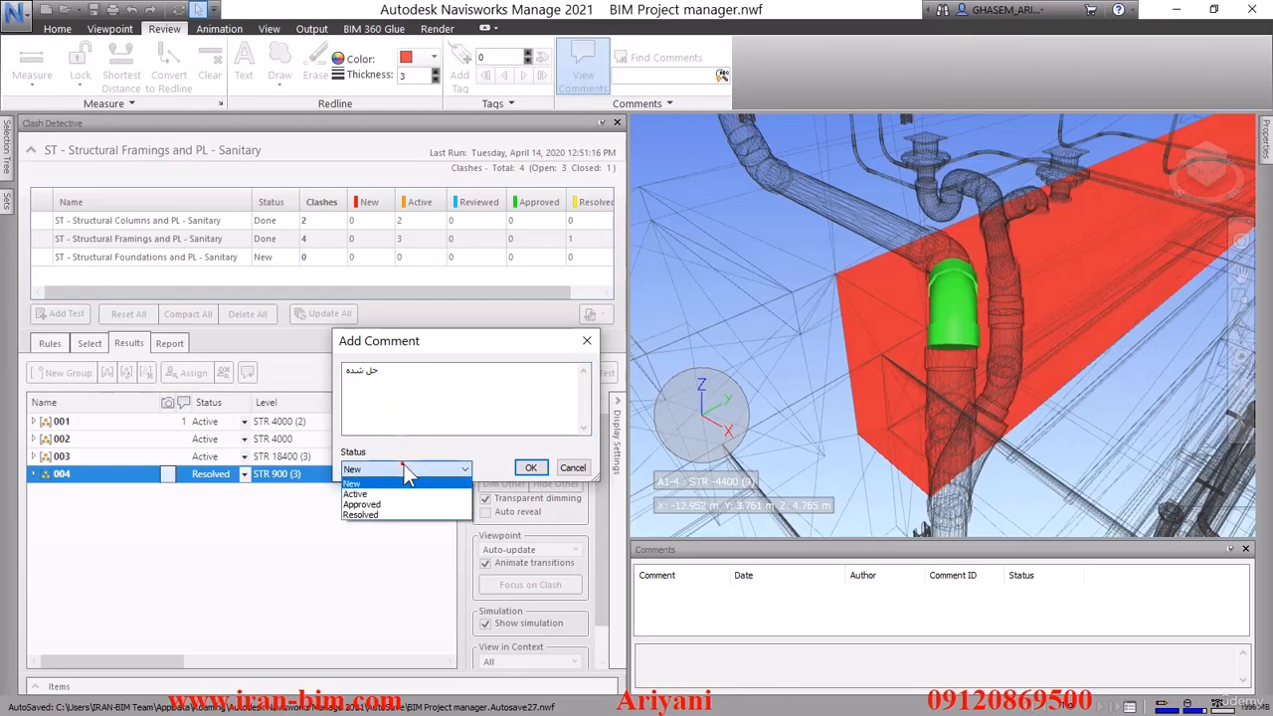
click(387, 515)
click(530, 468)
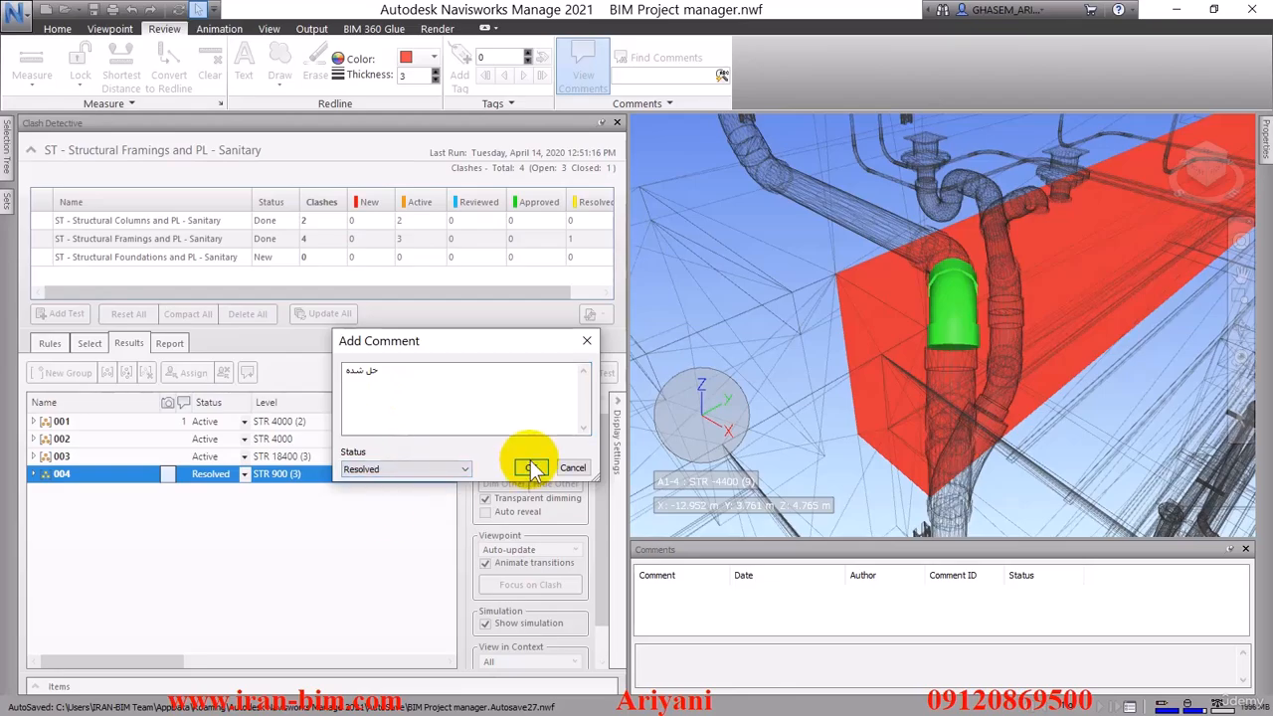
Add the comment "تائید شده" with status Approved to clash group 003
click(99, 457)
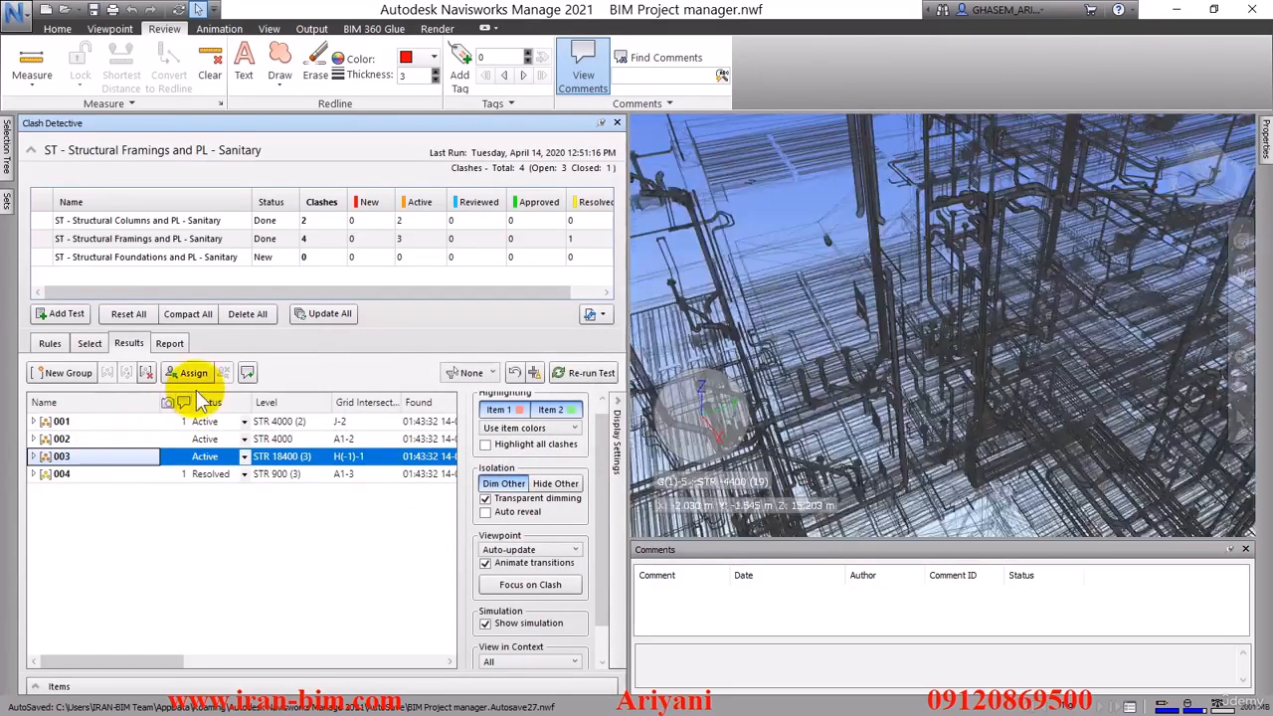
click(242, 375)
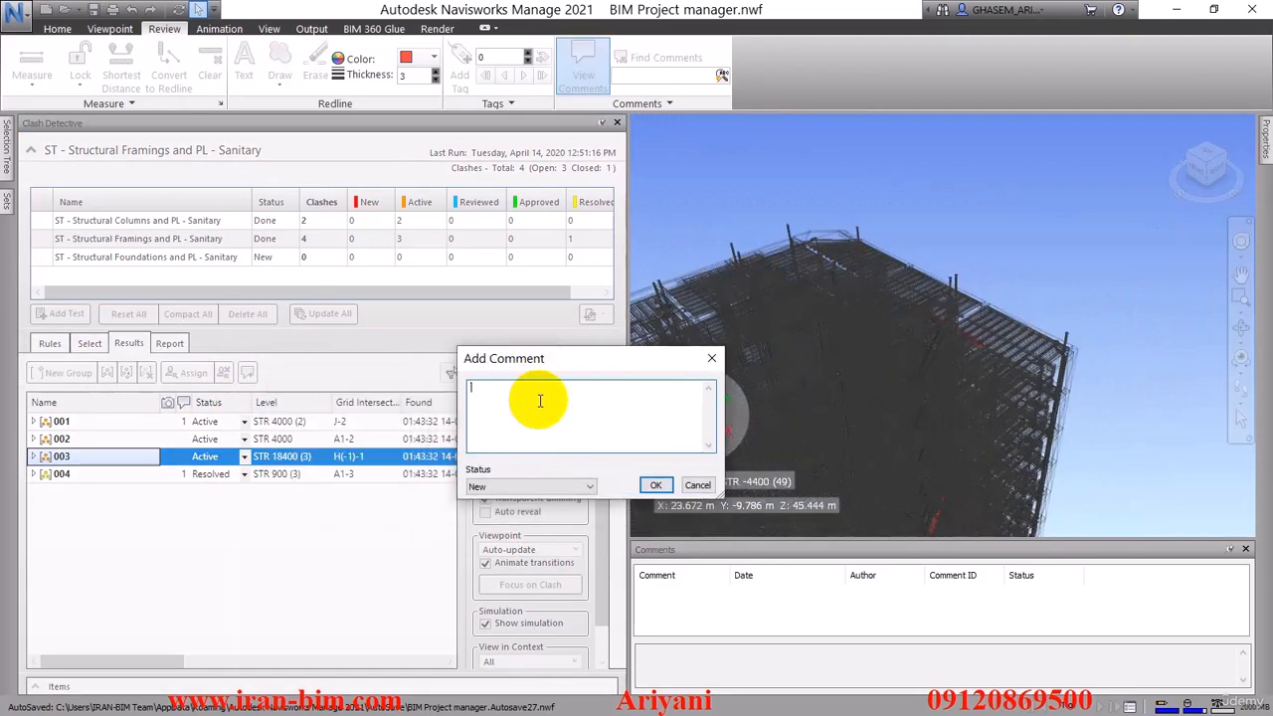
click(540, 406)
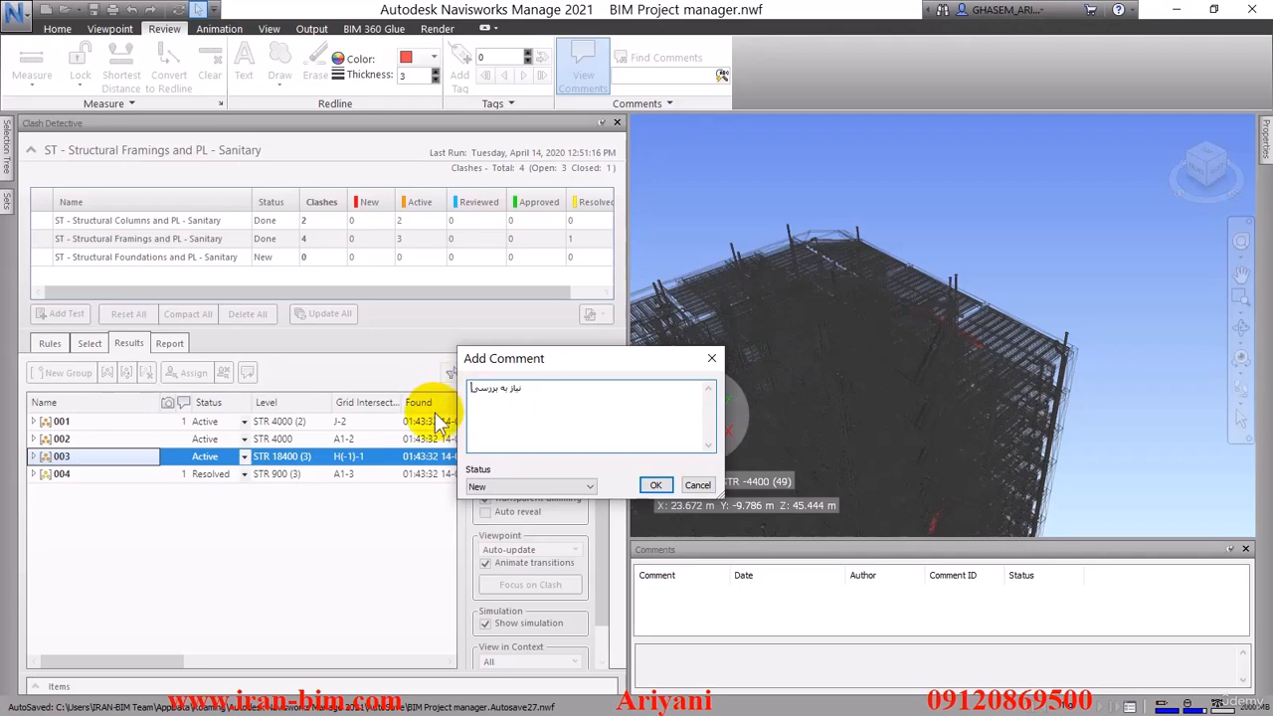
click(519, 483)
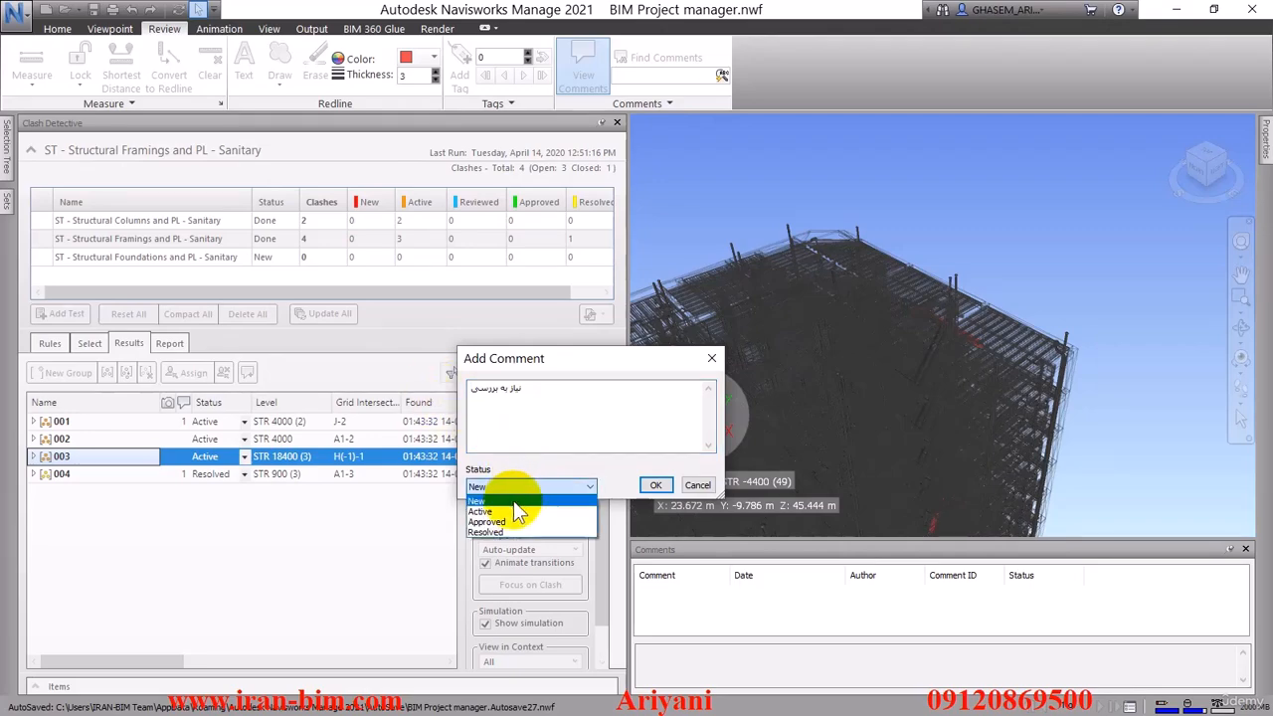
click(524, 435)
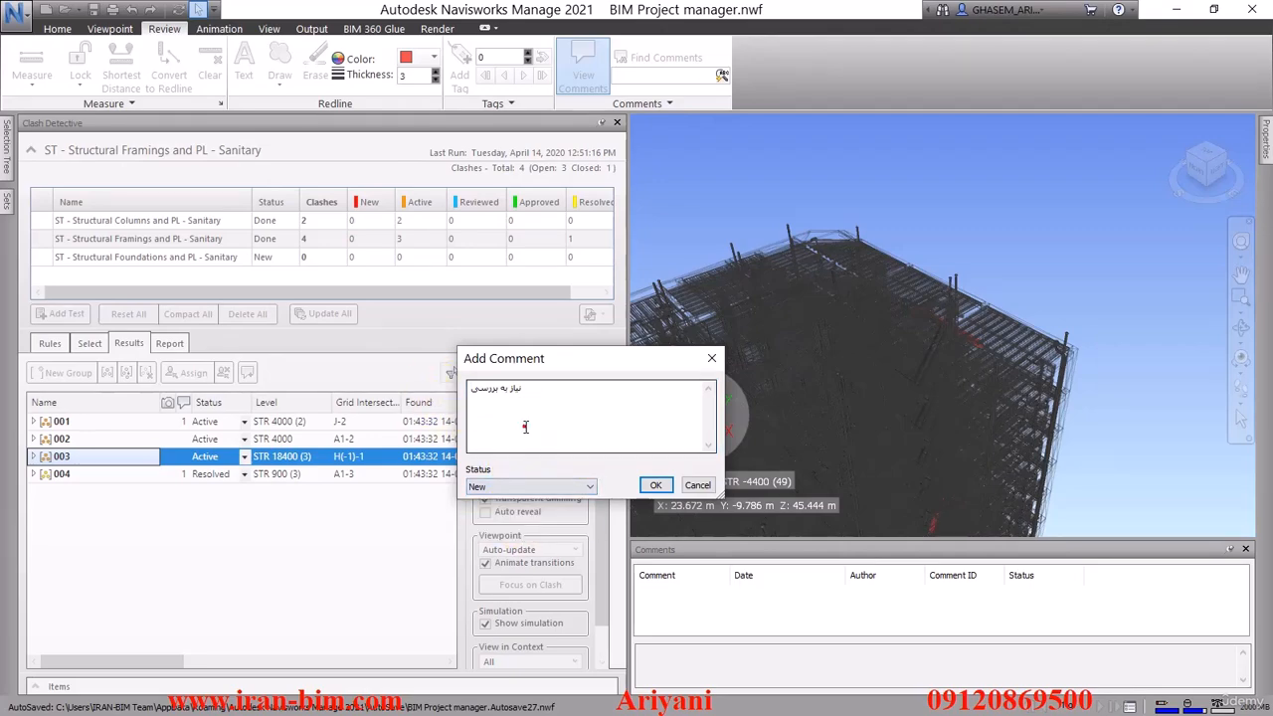
drag(587, 399, 450, 393)
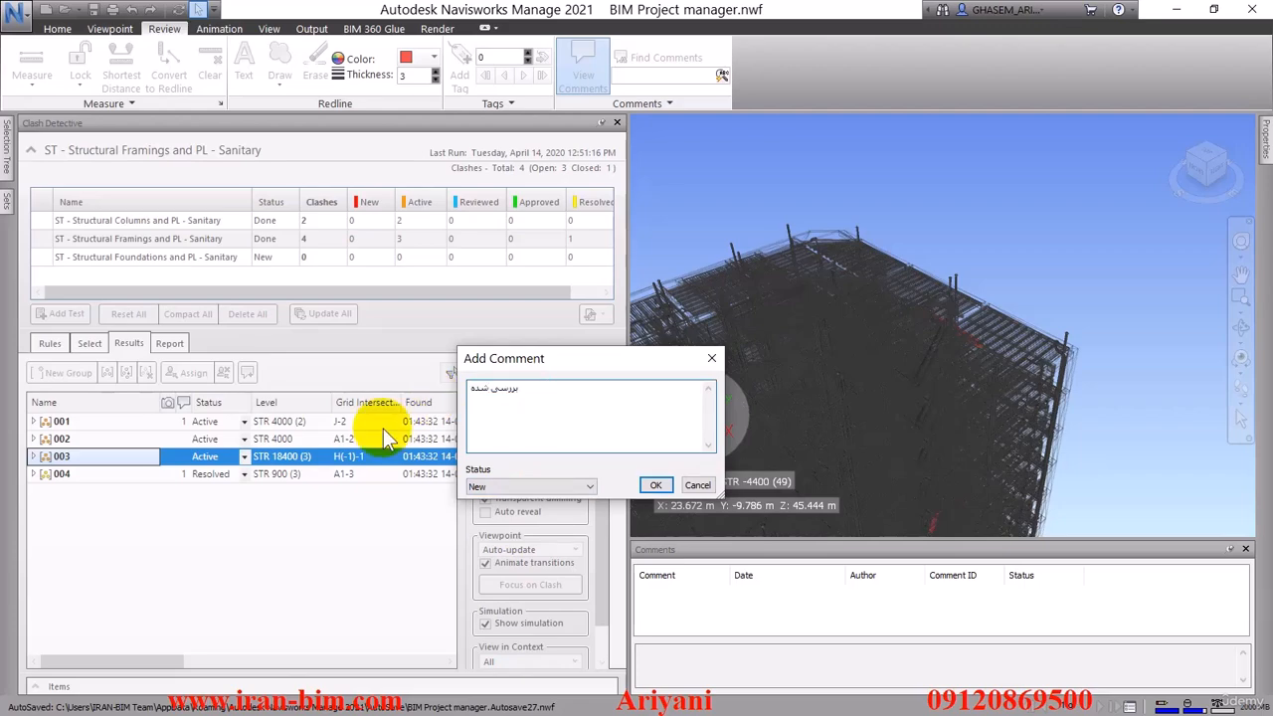
click(482, 486)
click(510, 412)
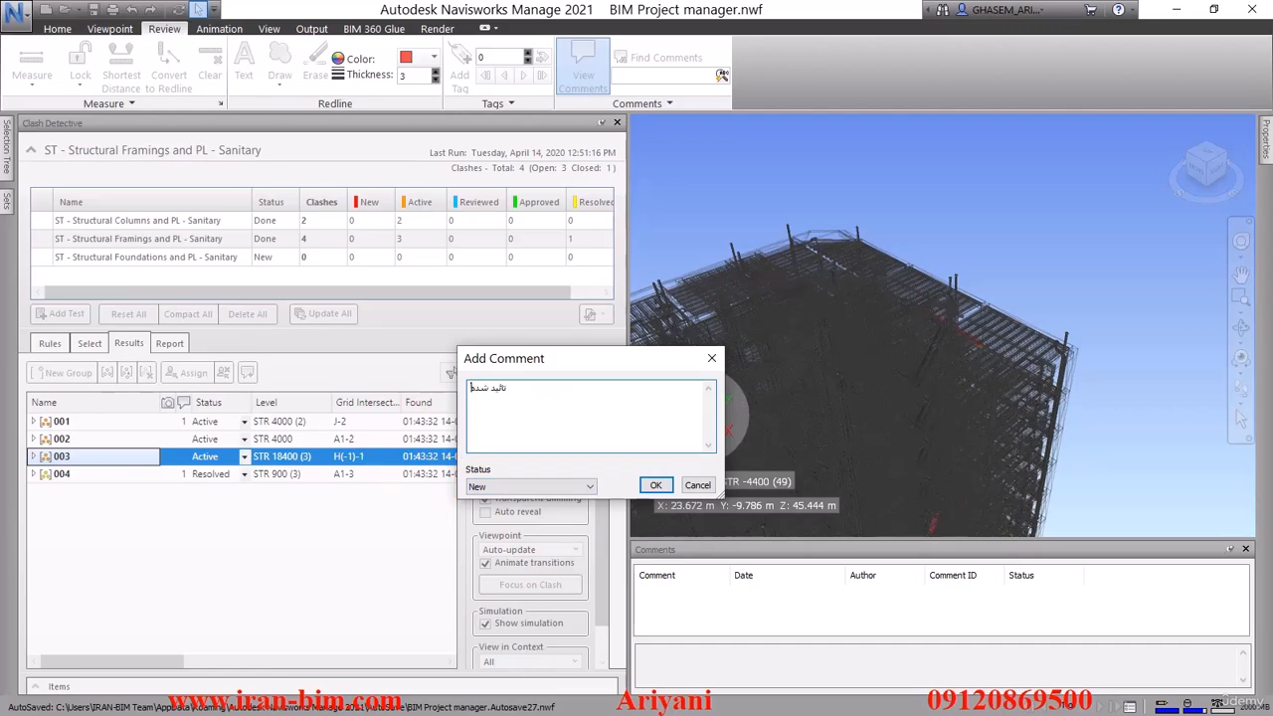
click(557, 486)
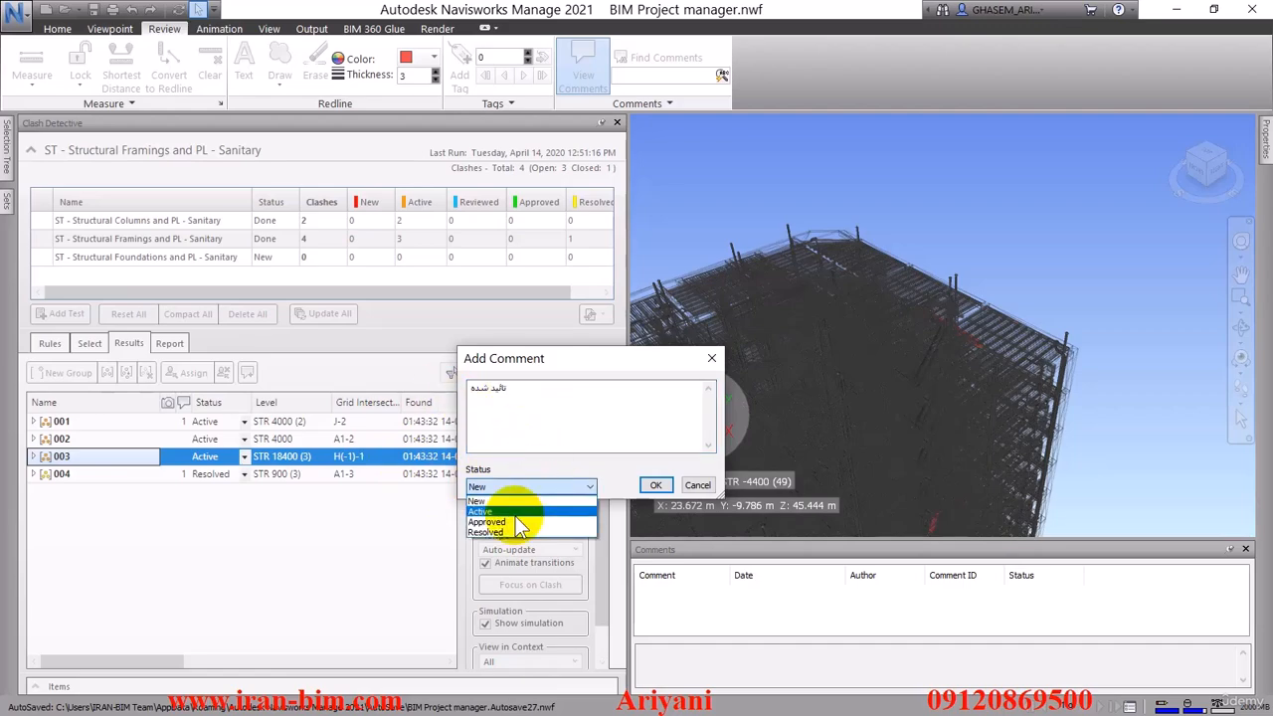
click(521, 518)
click(664, 484)
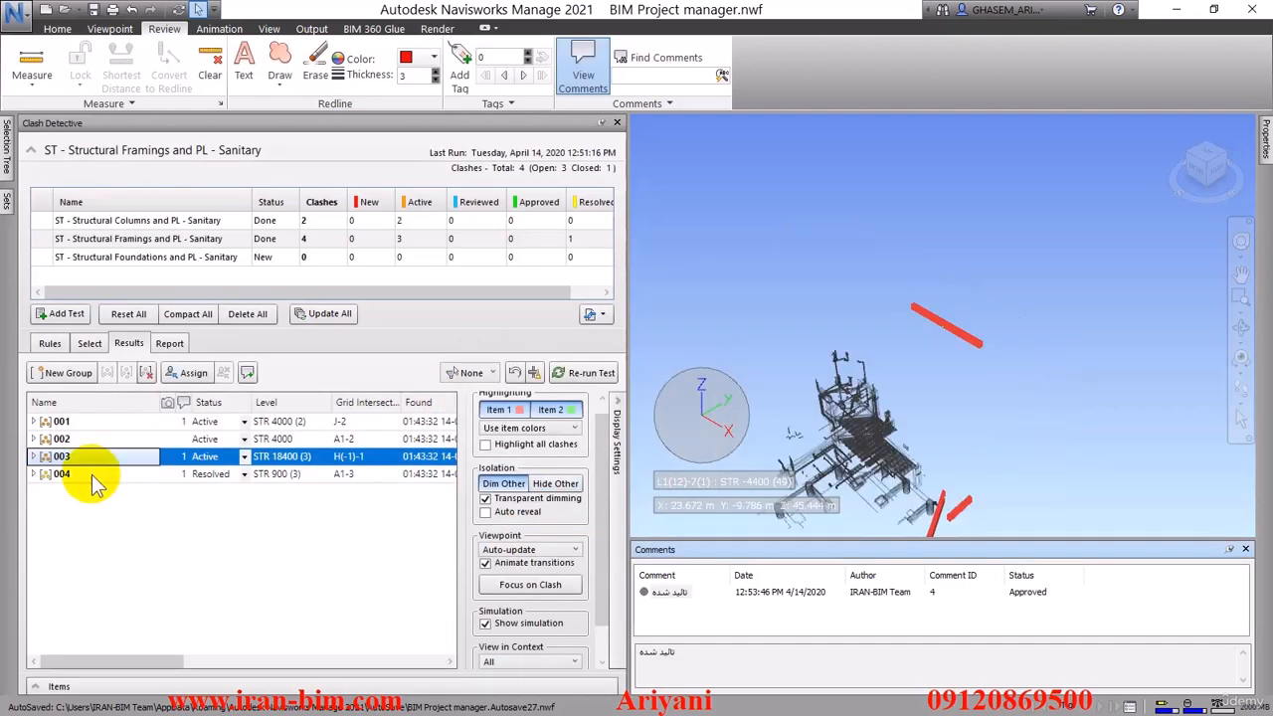
Assign clash group 003 to "سرپرست مکانیک", using the same text as the note
click(193, 373)
click(573, 302)
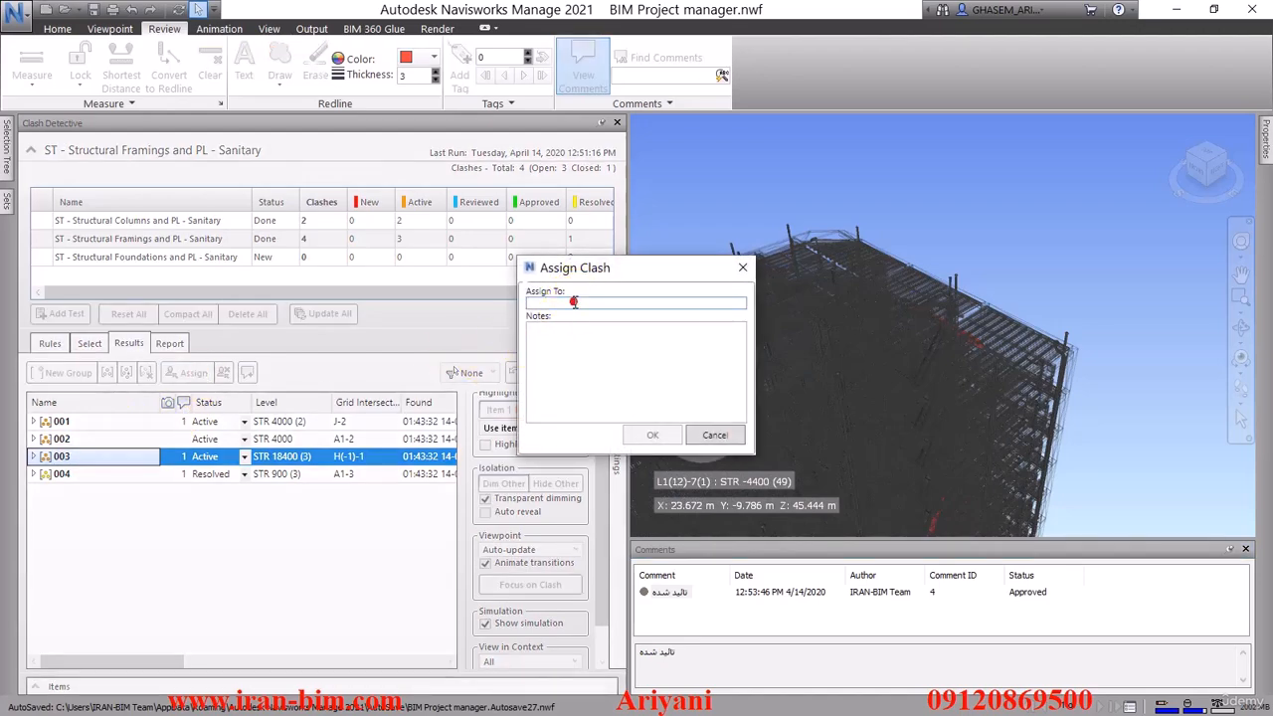
text(ع)
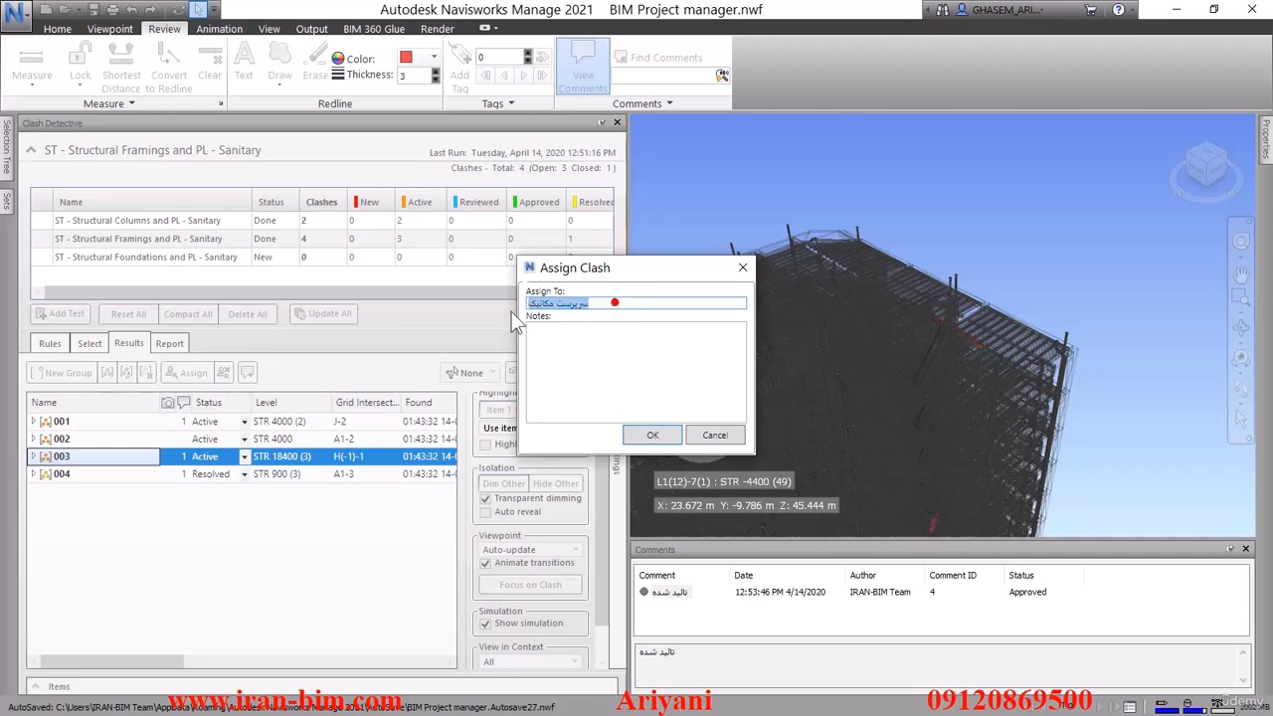
click(534, 344)
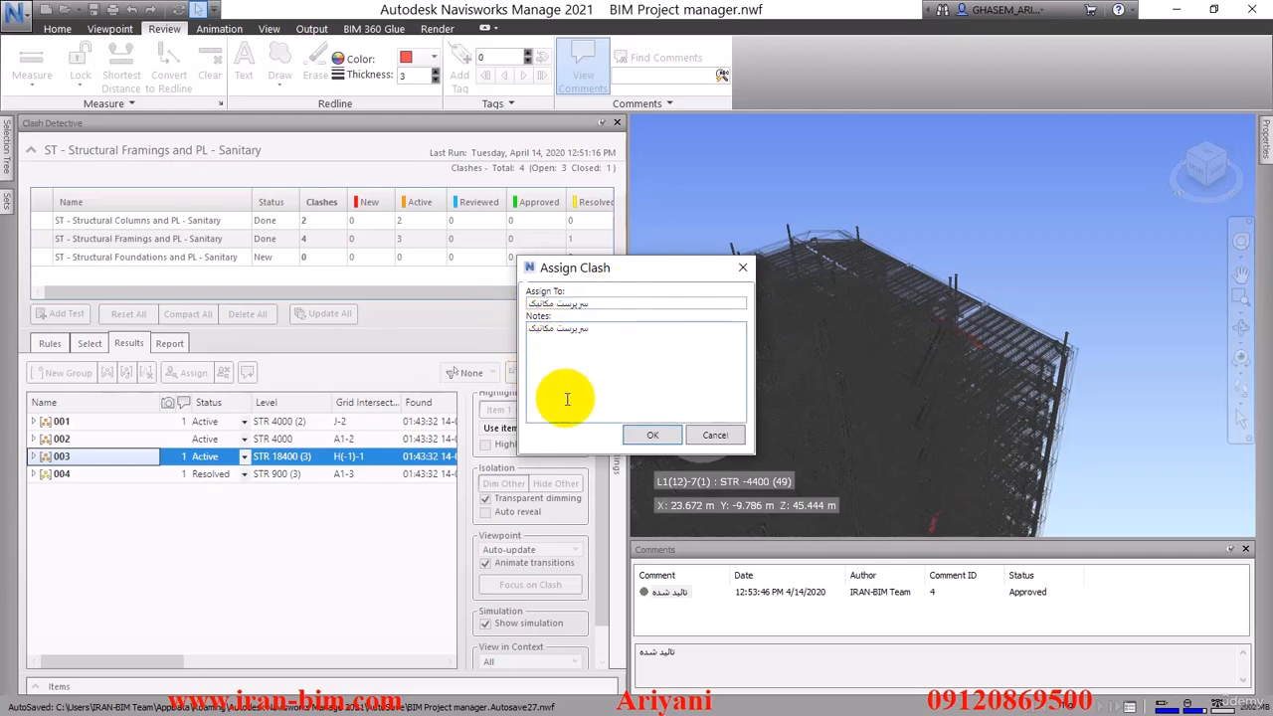
click(653, 434)
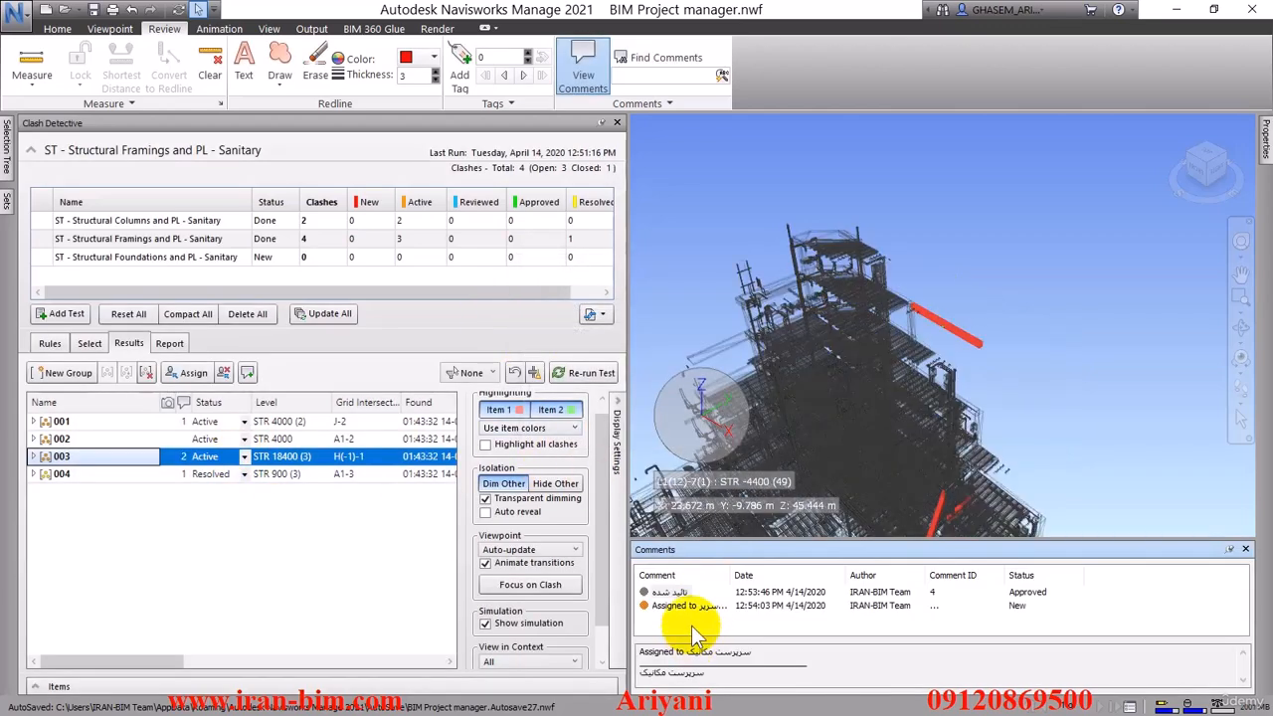
Review the comments on clash groups 001 through 004, widening the Comment column and enlarging the comments area to read them
click(61, 422)
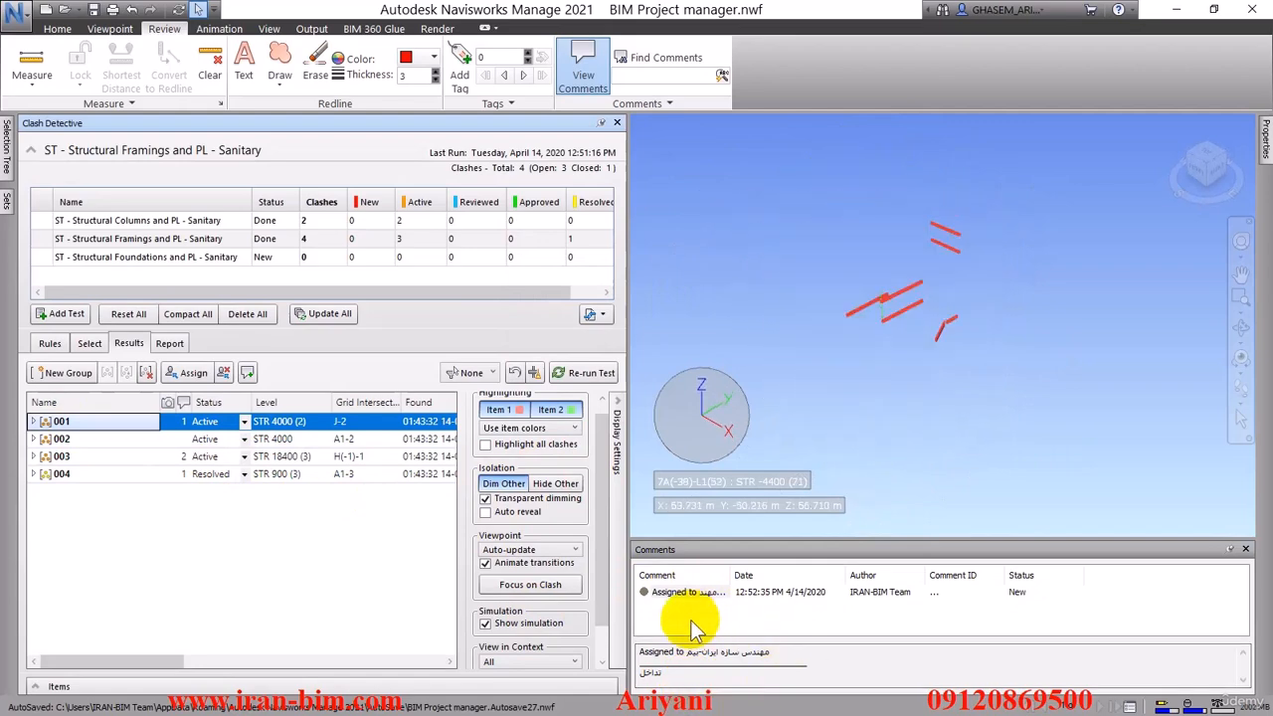
click(696, 591)
double_click(795, 575)
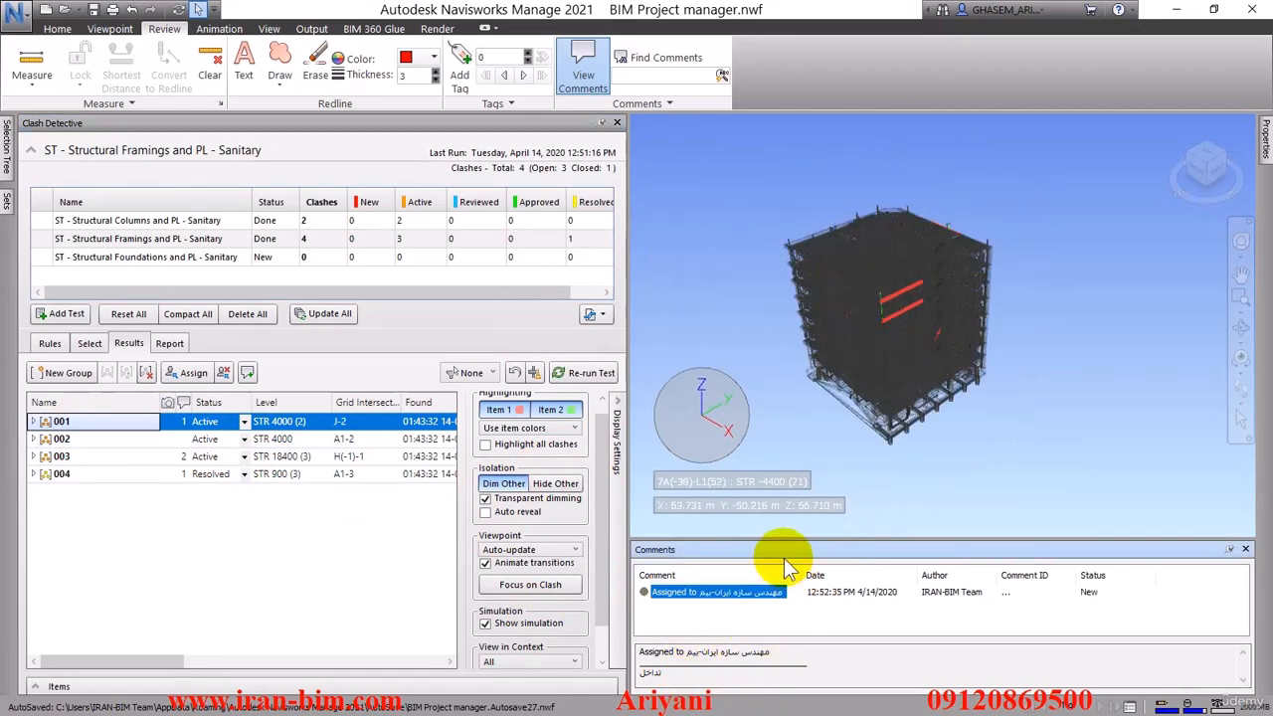
drag(780, 538, 780, 505)
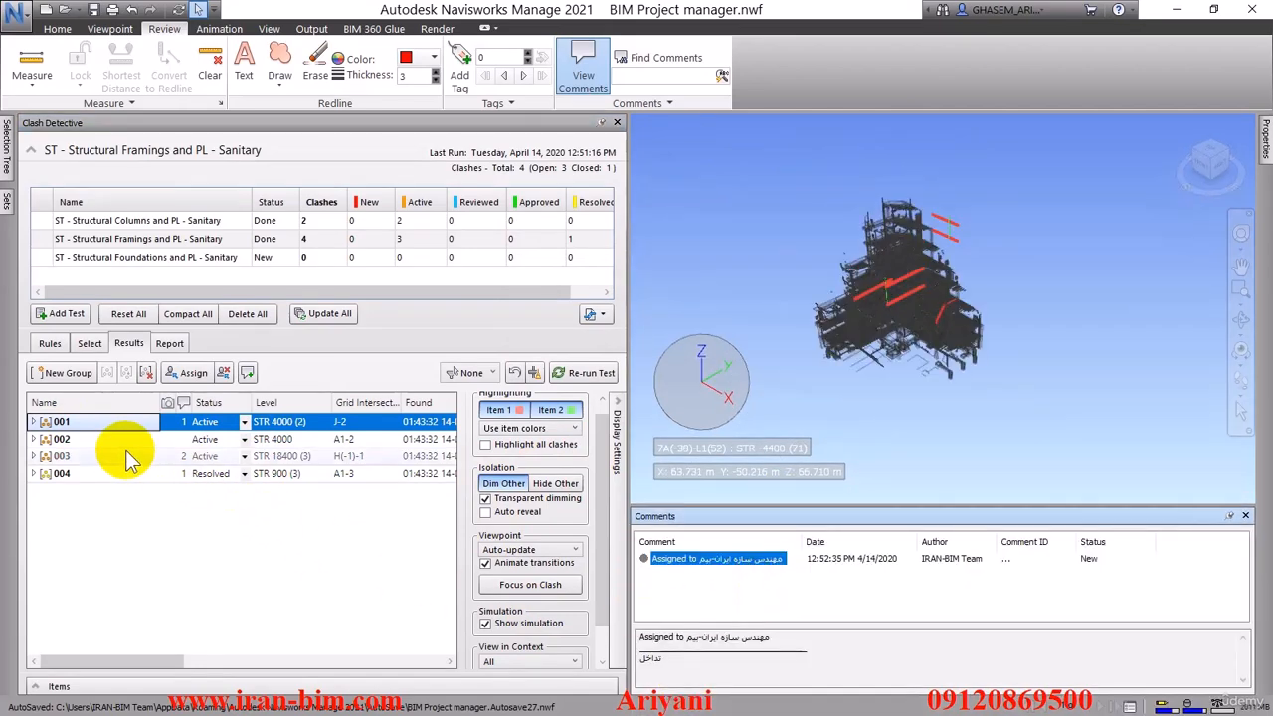
click(82, 440)
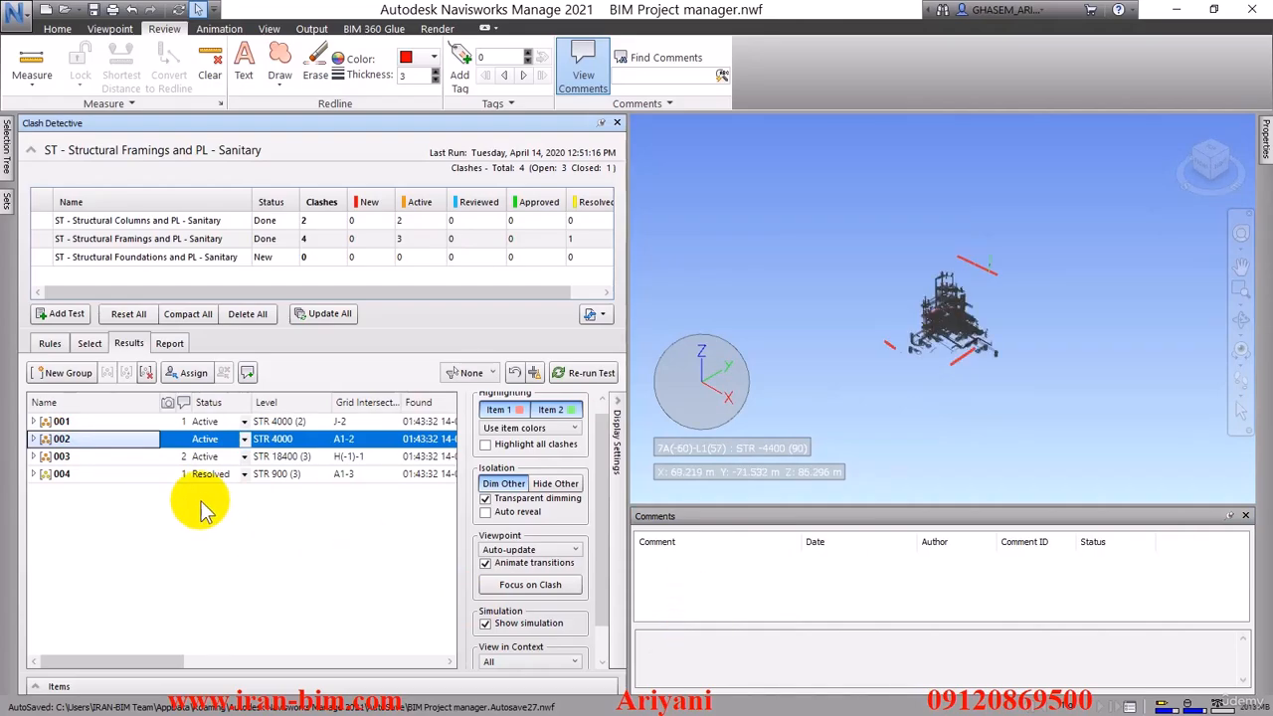
click(75, 457)
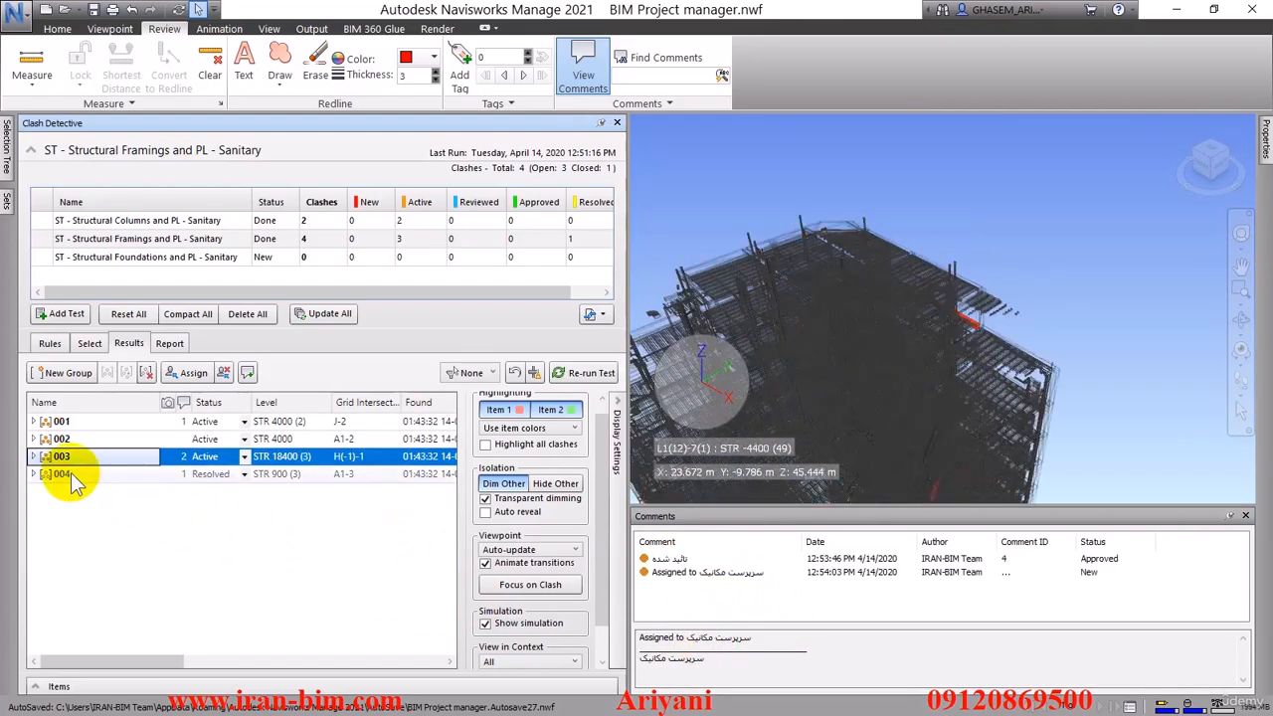
click(69, 473)
click(69, 457)
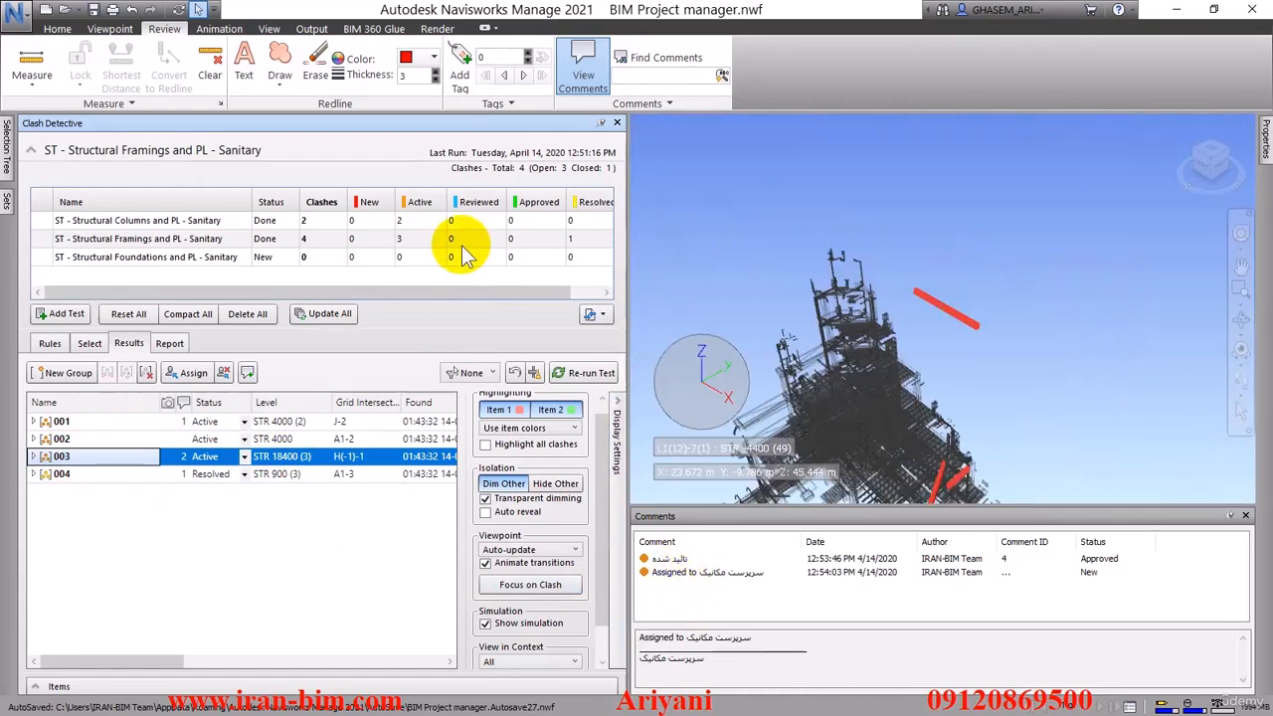
Find all comments in the project without a date limit, and repeat the search with blank comment criteria
click(665, 60)
click(769, 72)
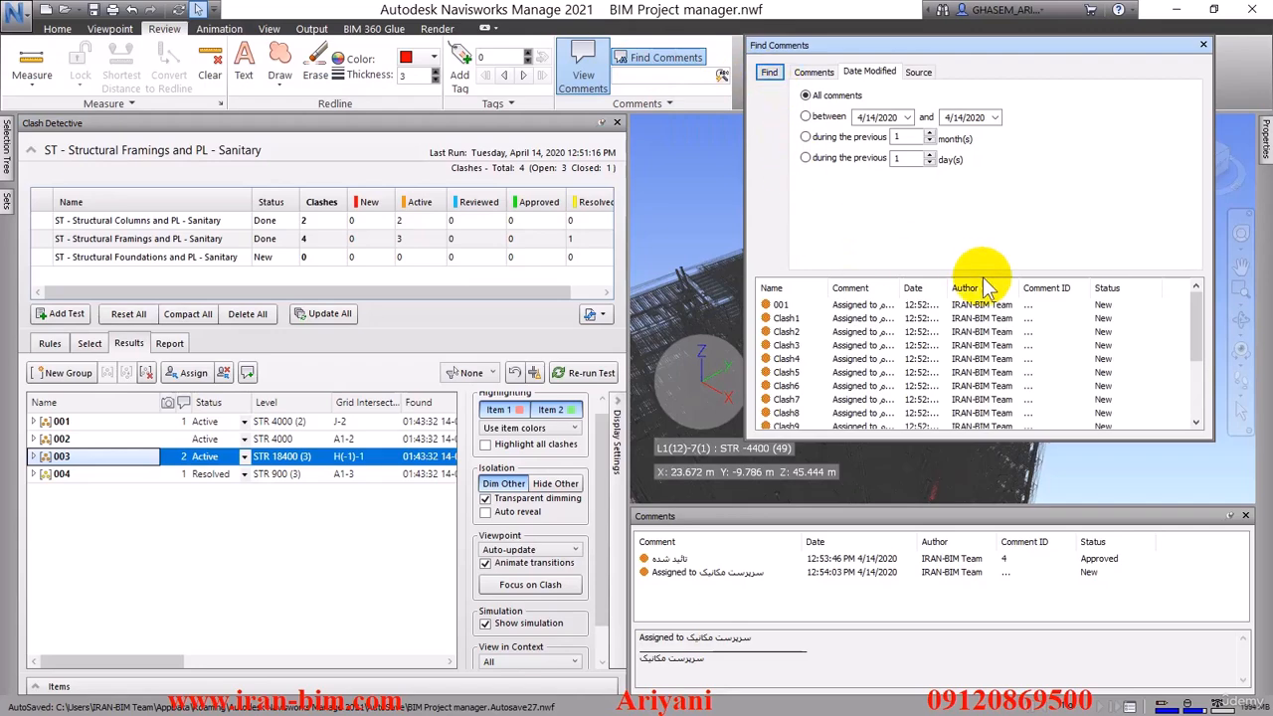
drag(1194, 332, 1207, 390)
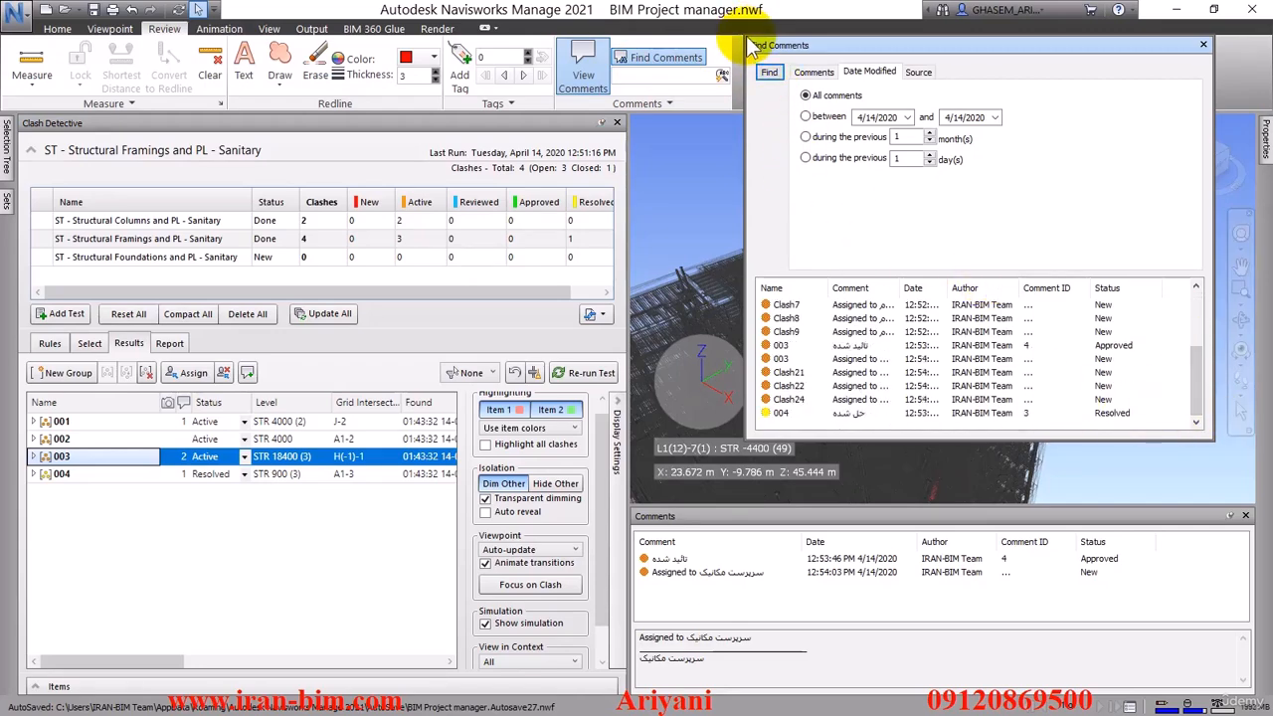
drag(753, 47, 39, 20)
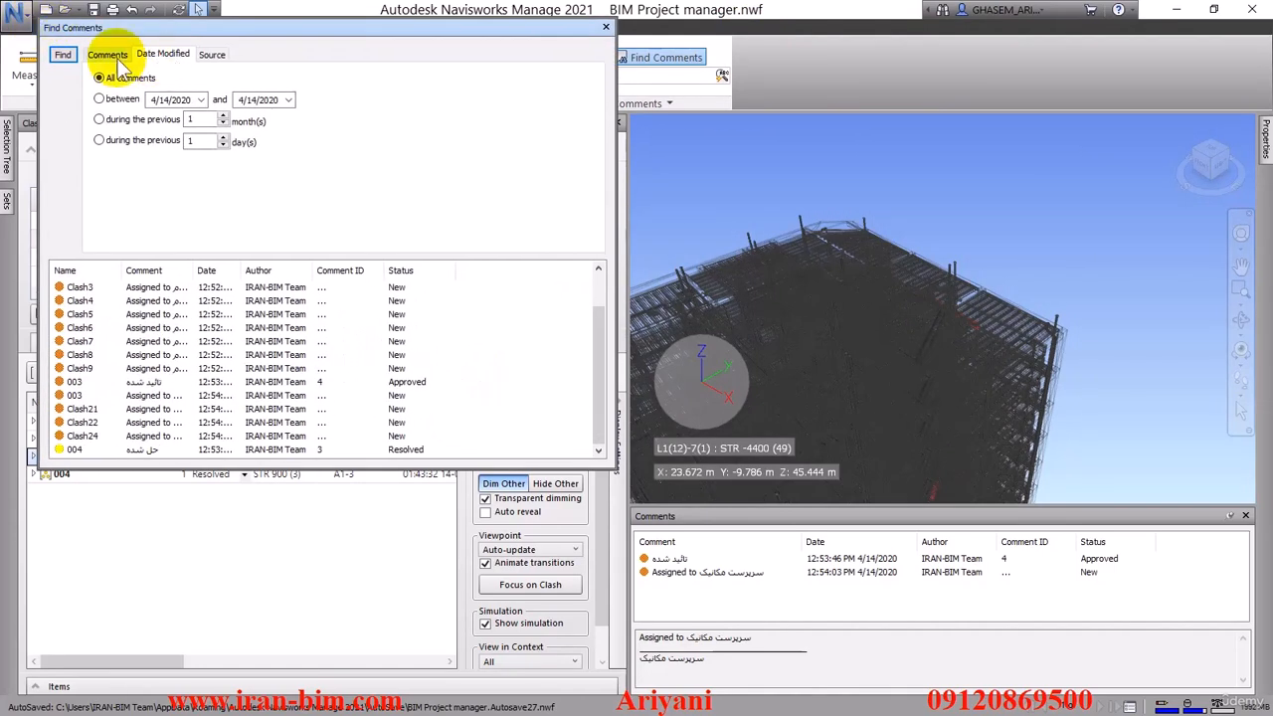
click(109, 55)
click(63, 55)
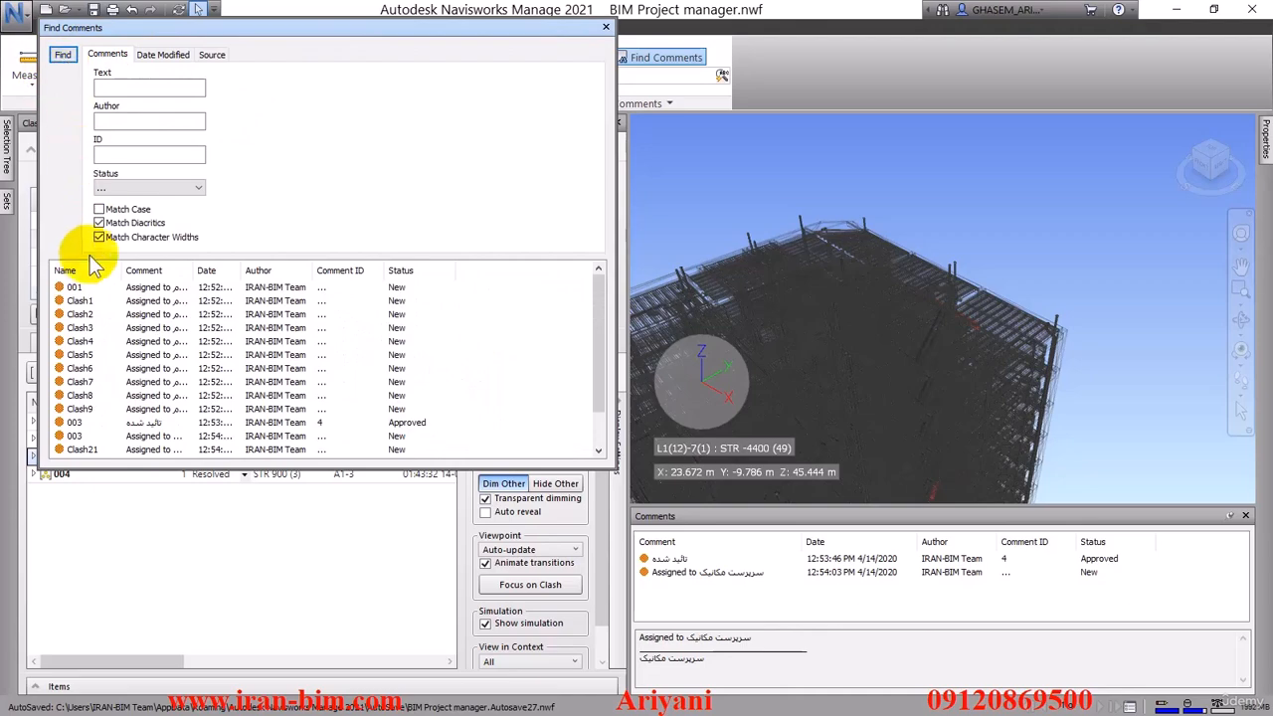
Review found comments one by one in the model, covering group 001, several of its individual clashes and group 004
click(74, 286)
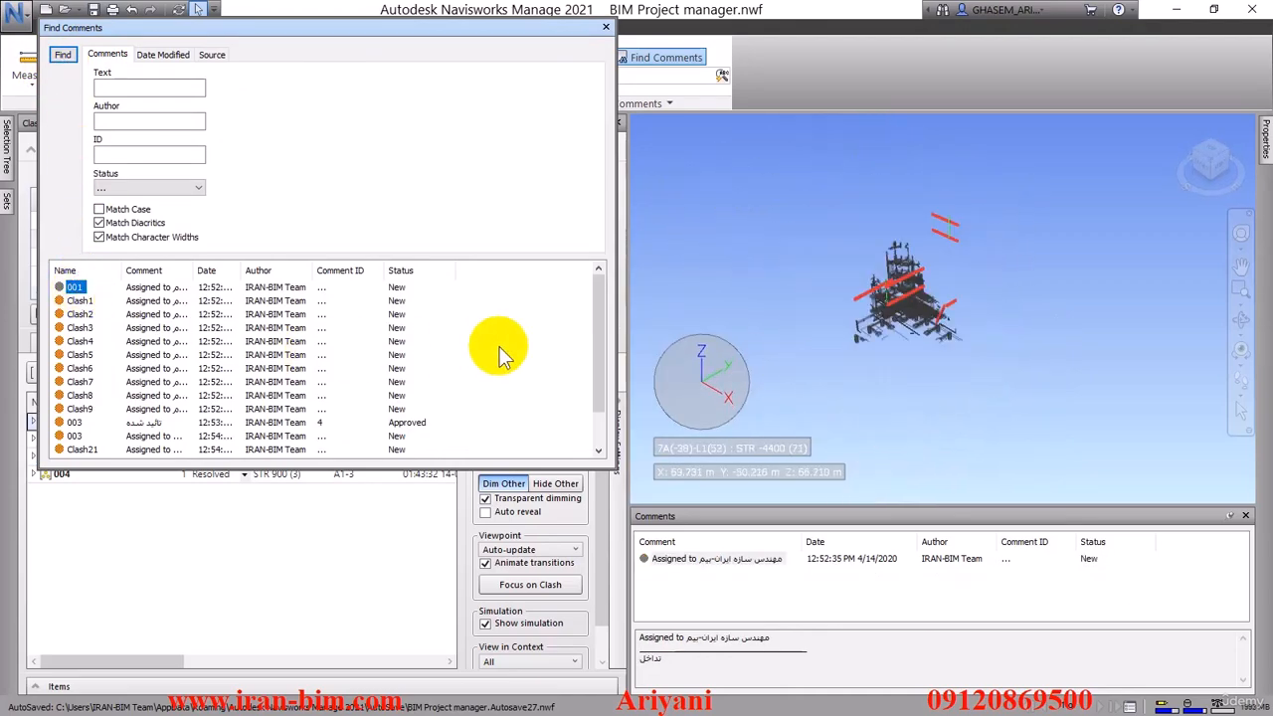
click(85, 301)
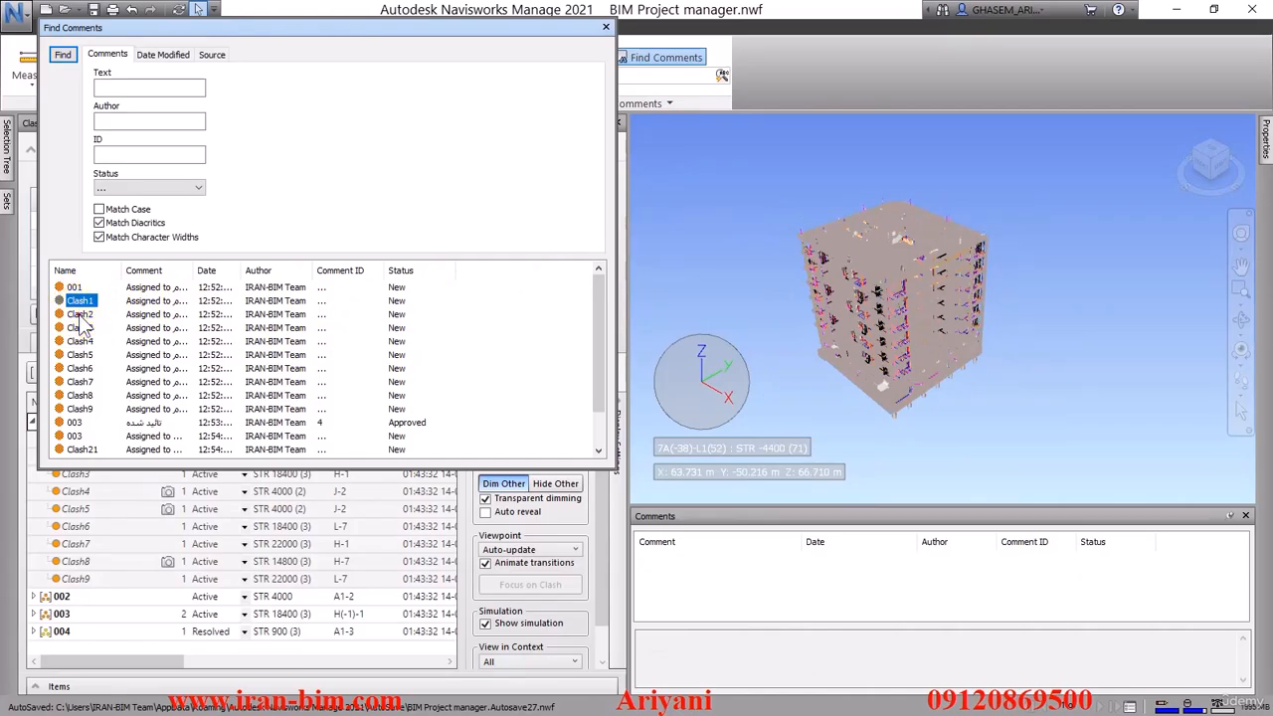
click(80, 327)
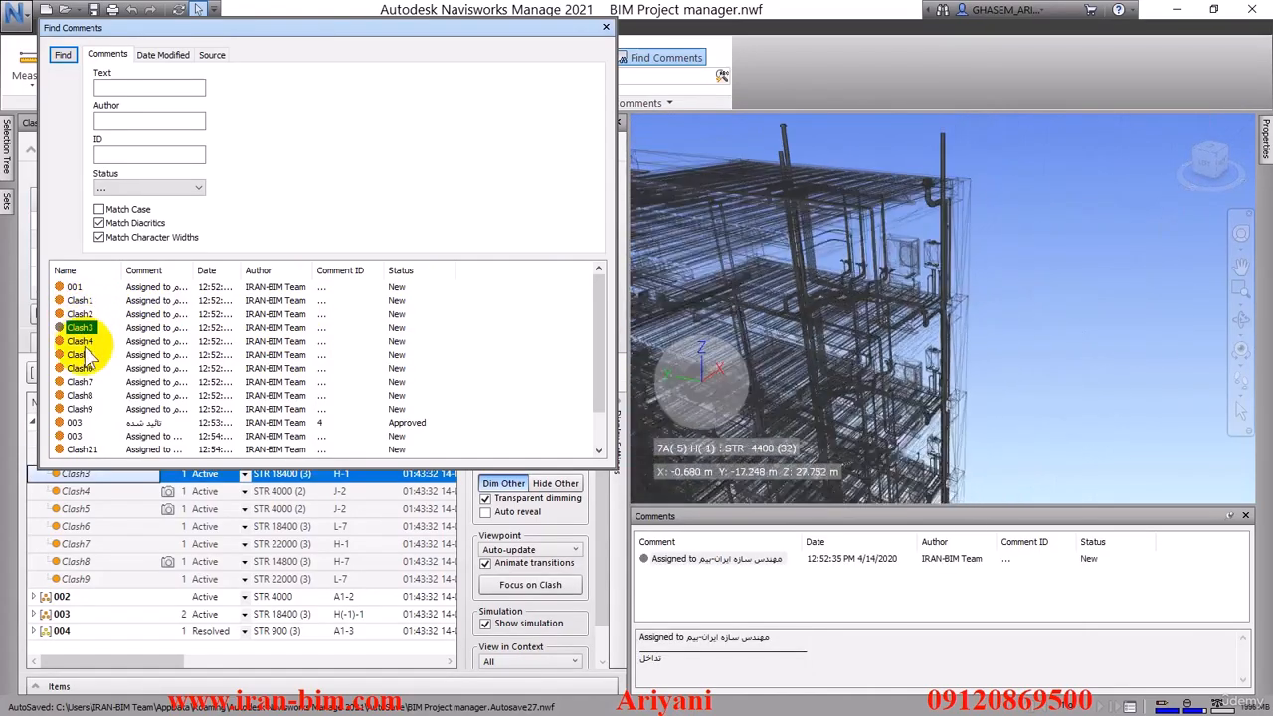
click(83, 341)
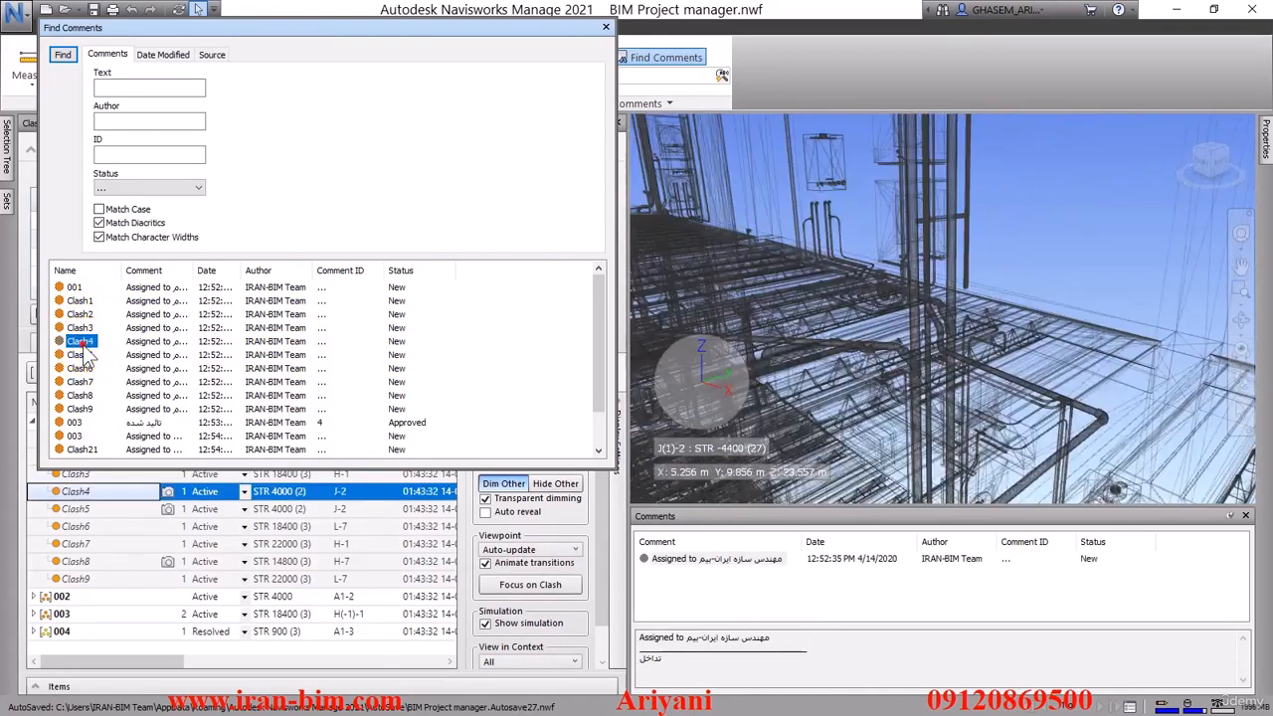
click(83, 355)
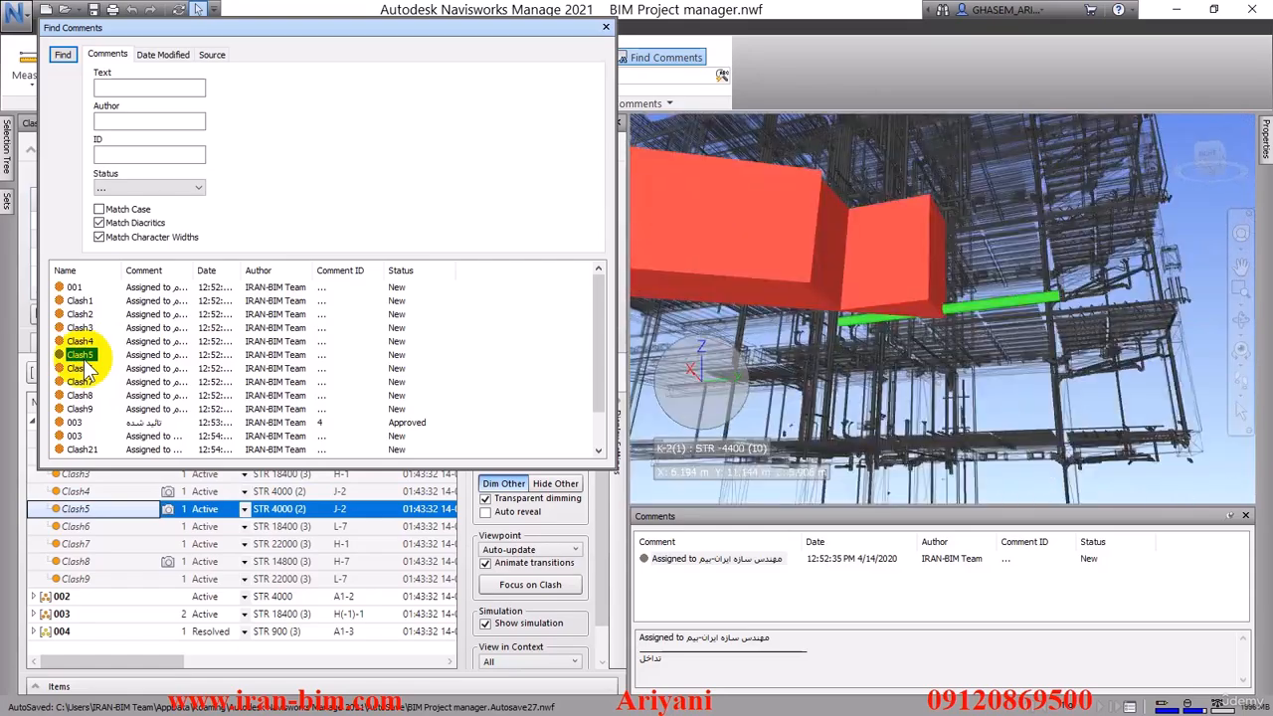
click(84, 382)
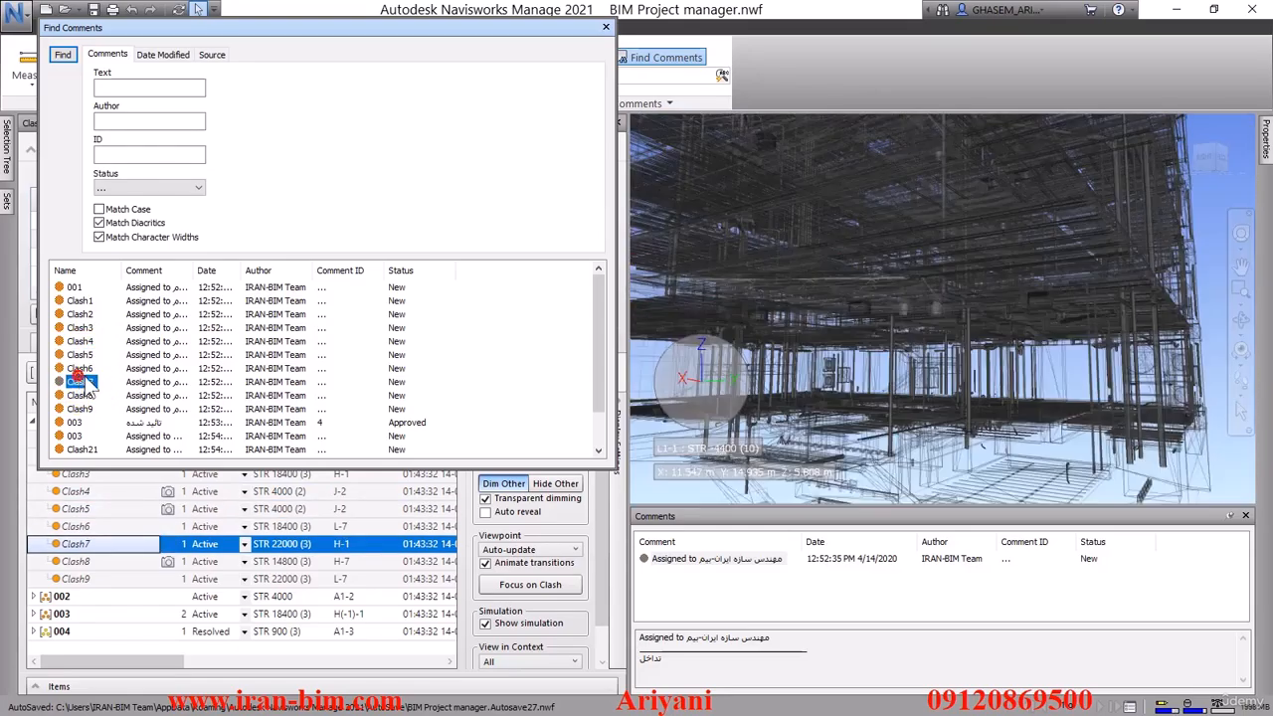
scroll(185, 406, down, 1)
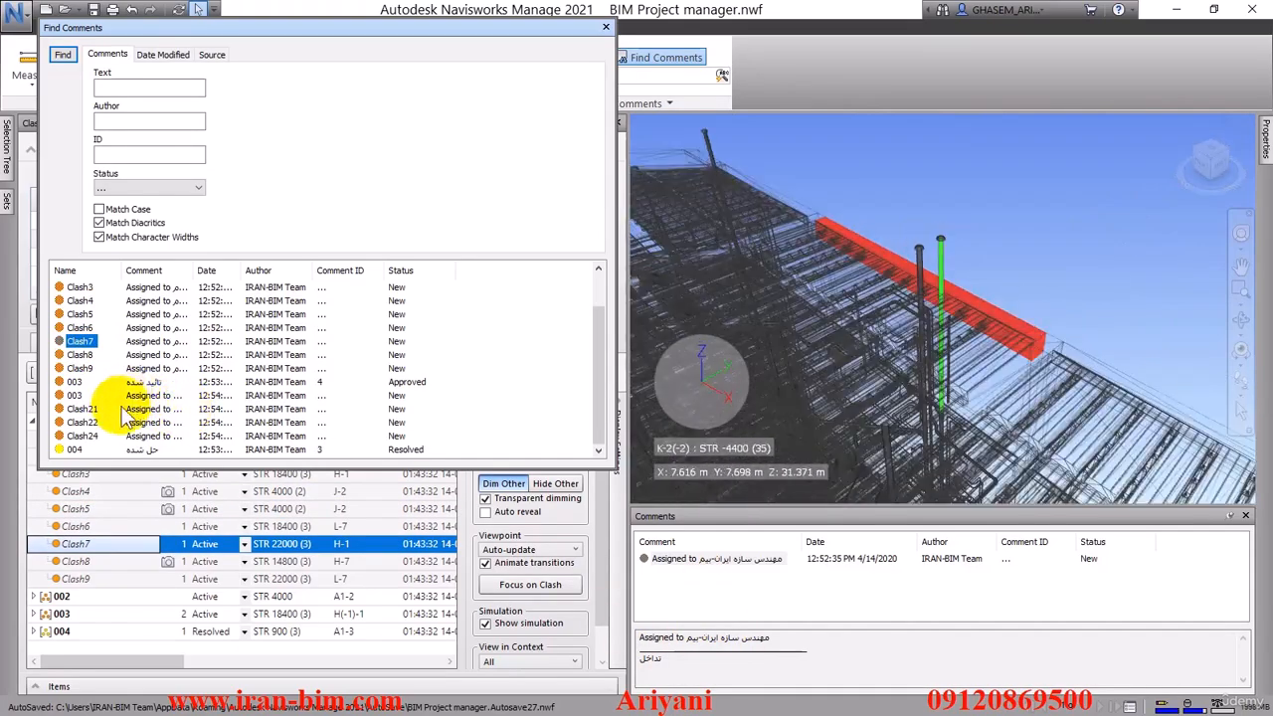
click(80, 449)
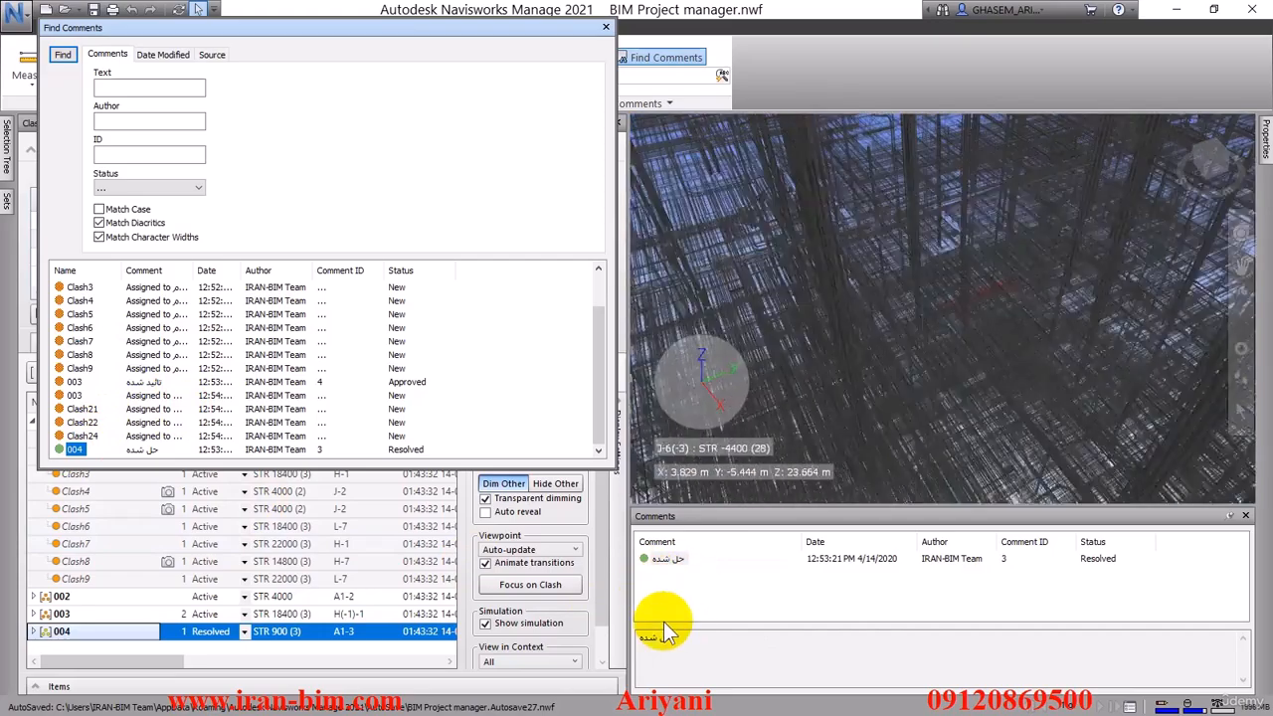
click(84, 423)
Close the comment search and the comments list, and collapse Clash Detective to show the building in the full view
click(605, 27)
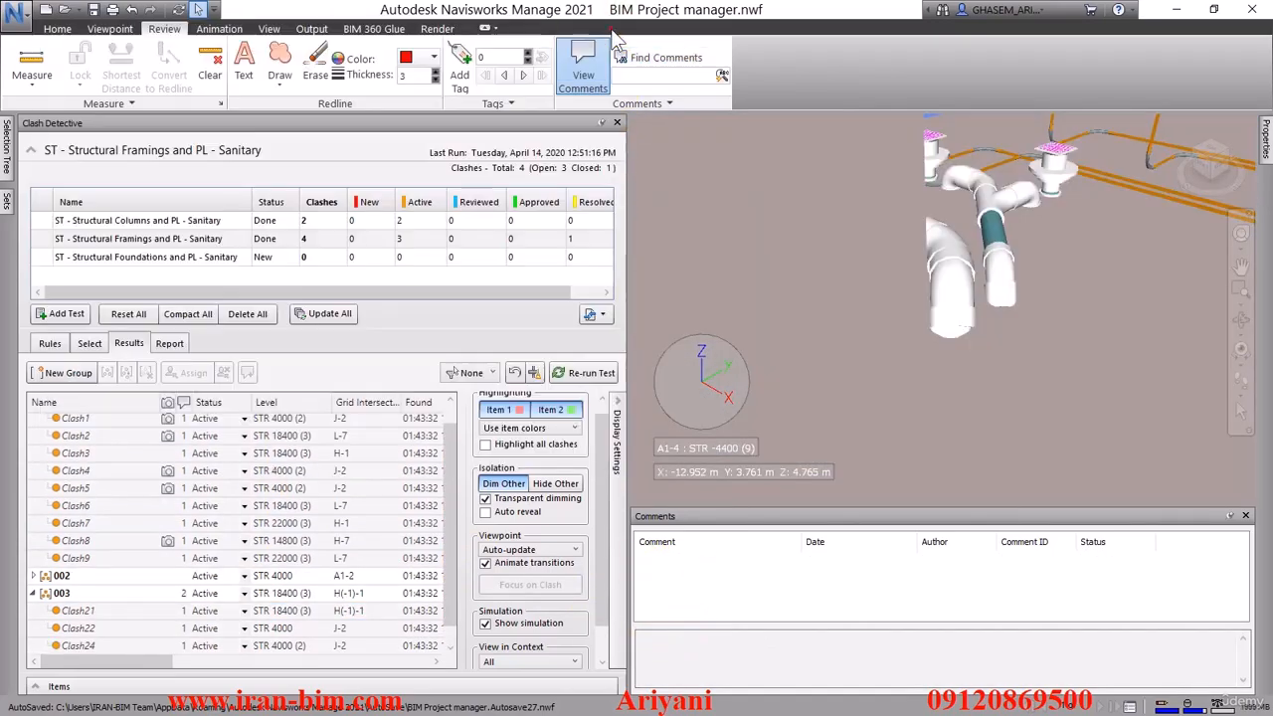
click(600, 124)
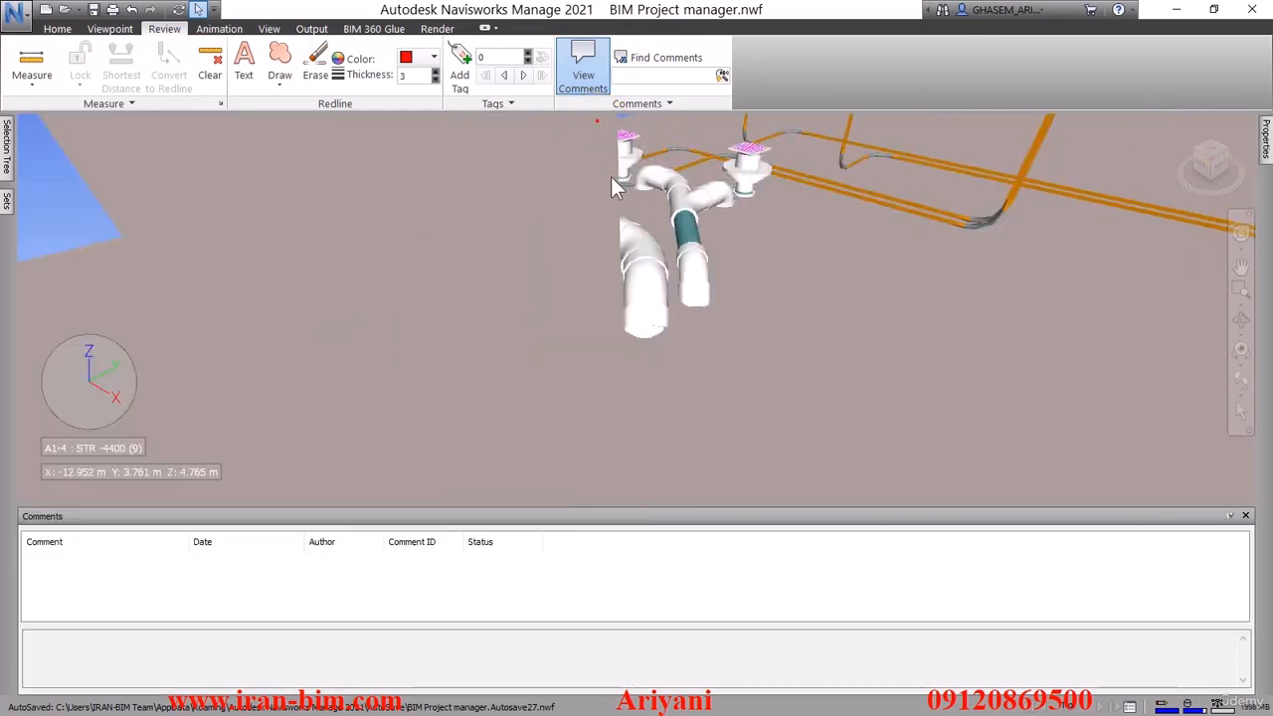
click(1244, 515)
scroll(739, 389, down, 12)
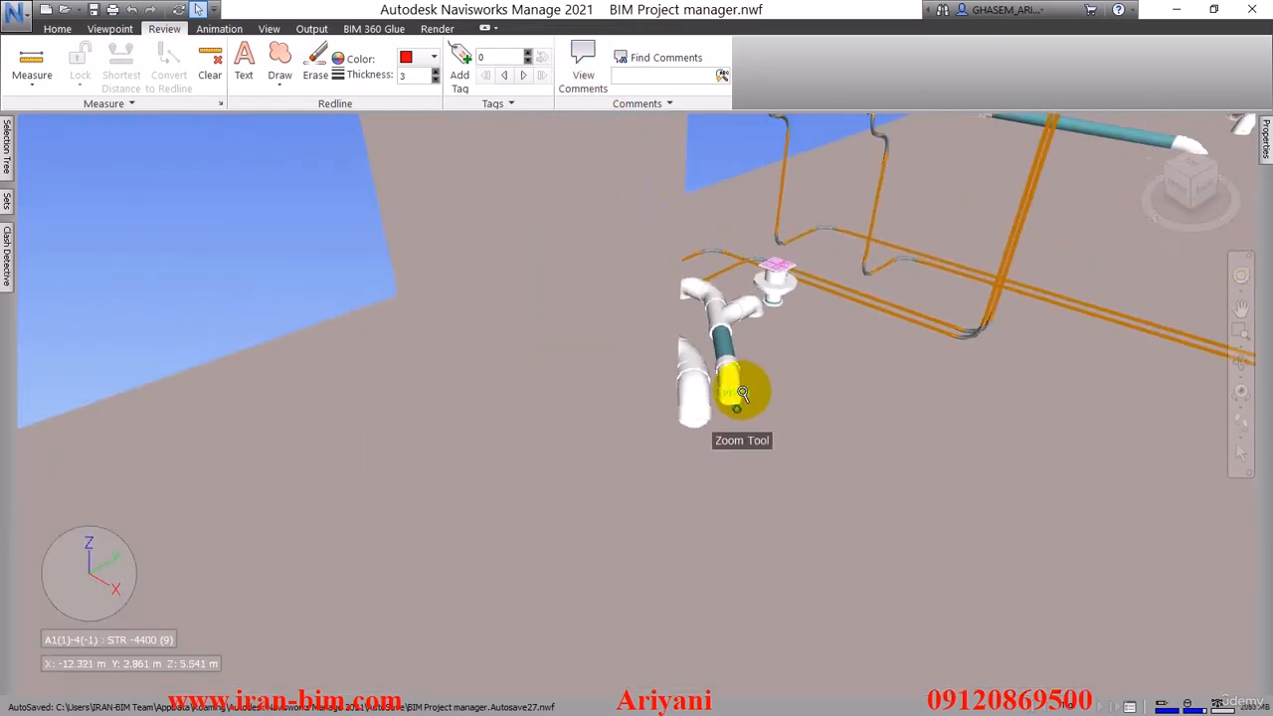
scroll(733, 346, down, 10)
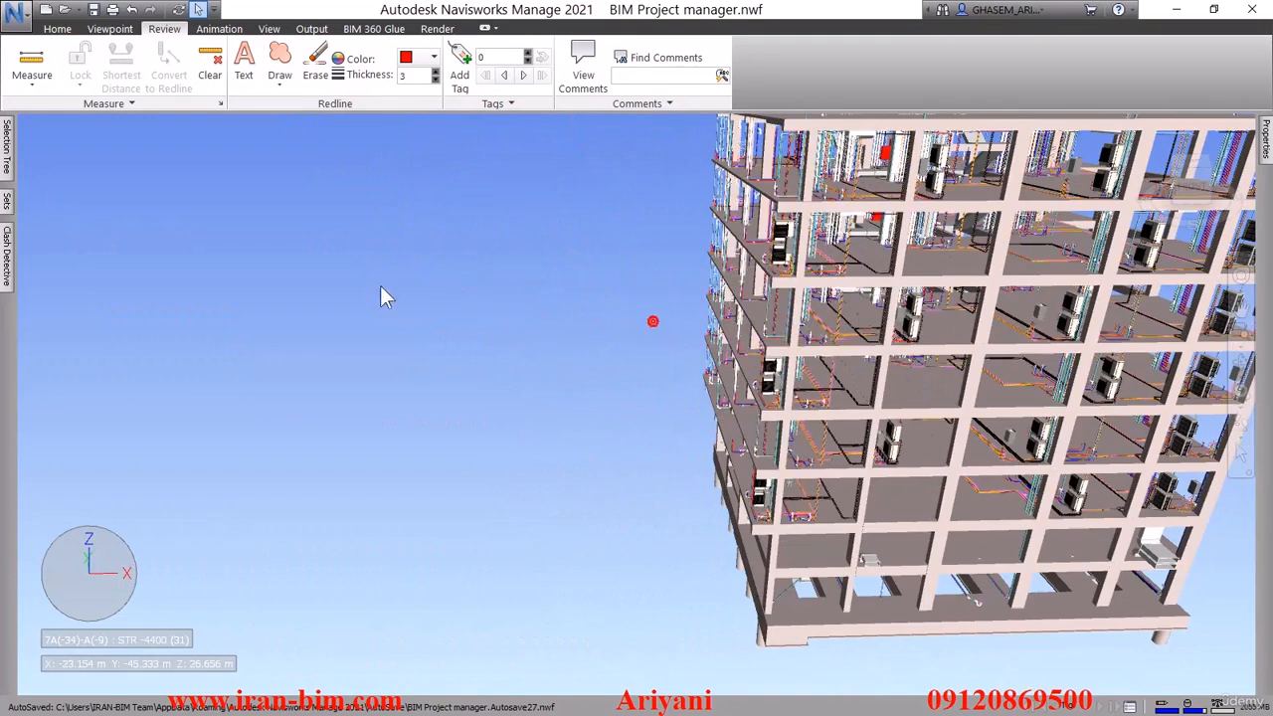
Open the Standard Categories settings for Links in the Options Editor, with the editor enlarged
click(21, 26)
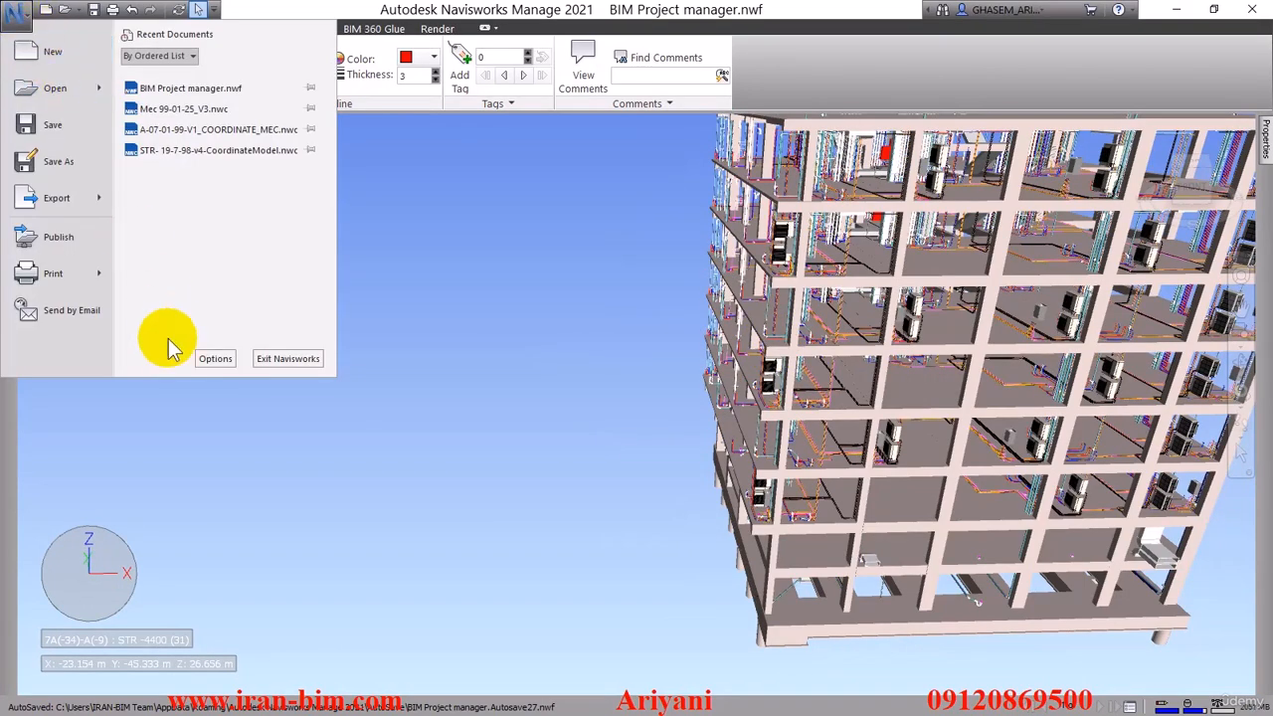
click(213, 357)
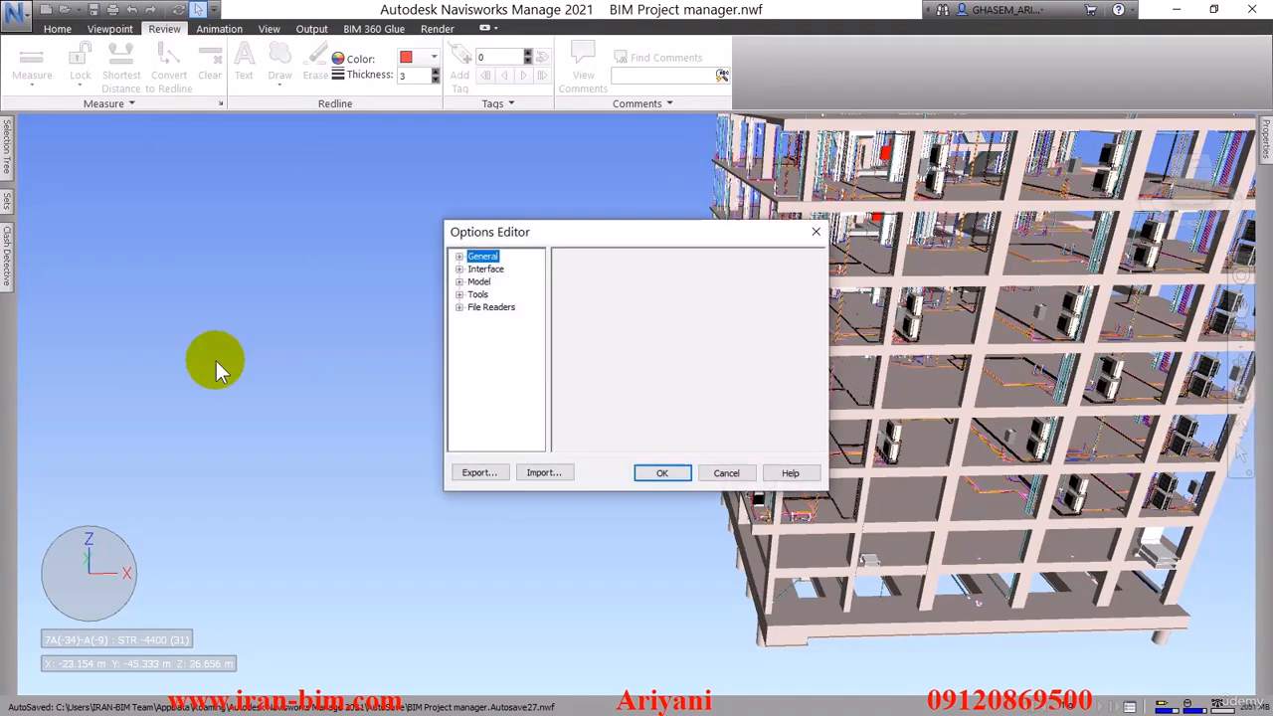
drag(444, 221, 194, 80)
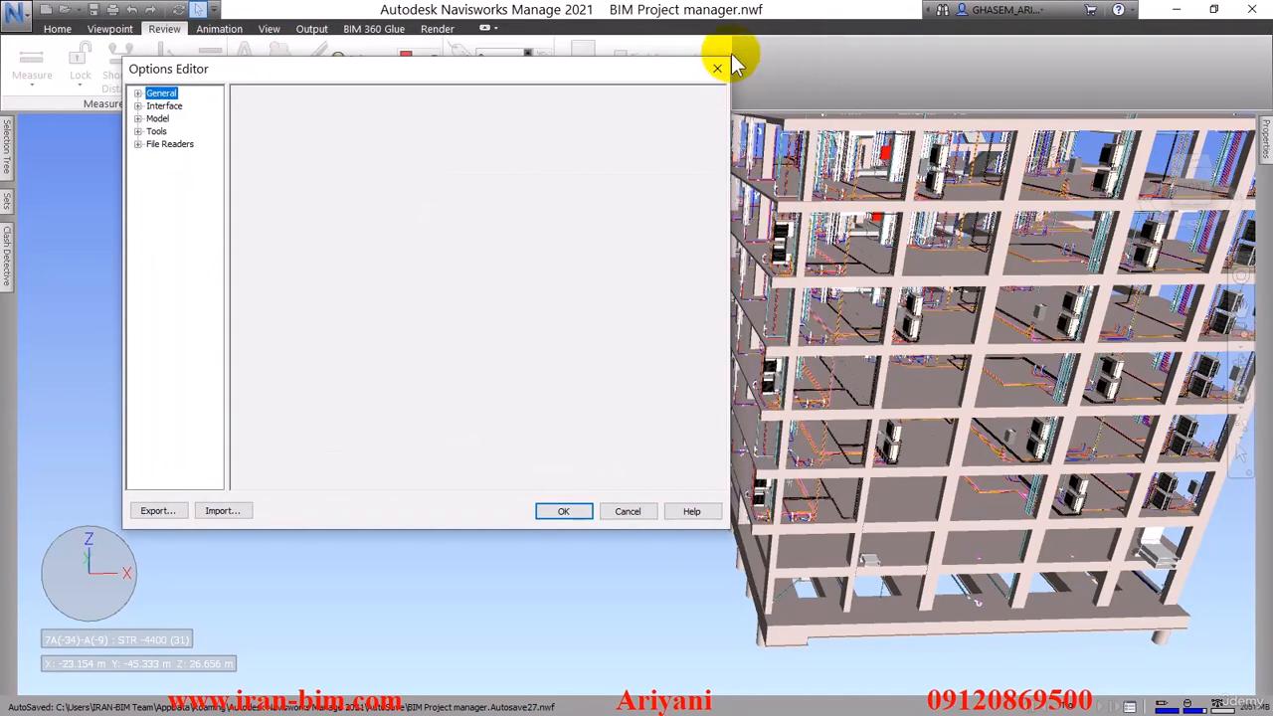
drag(730, 61, 641, 20)
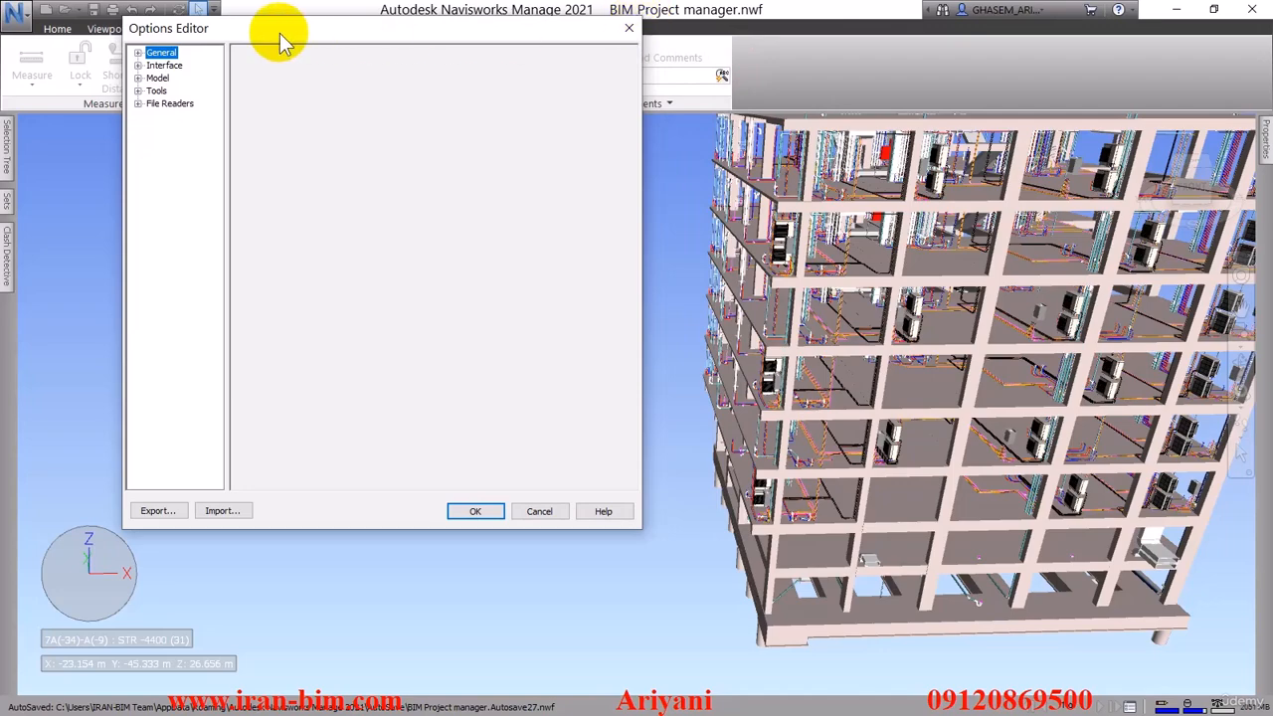
click(138, 64)
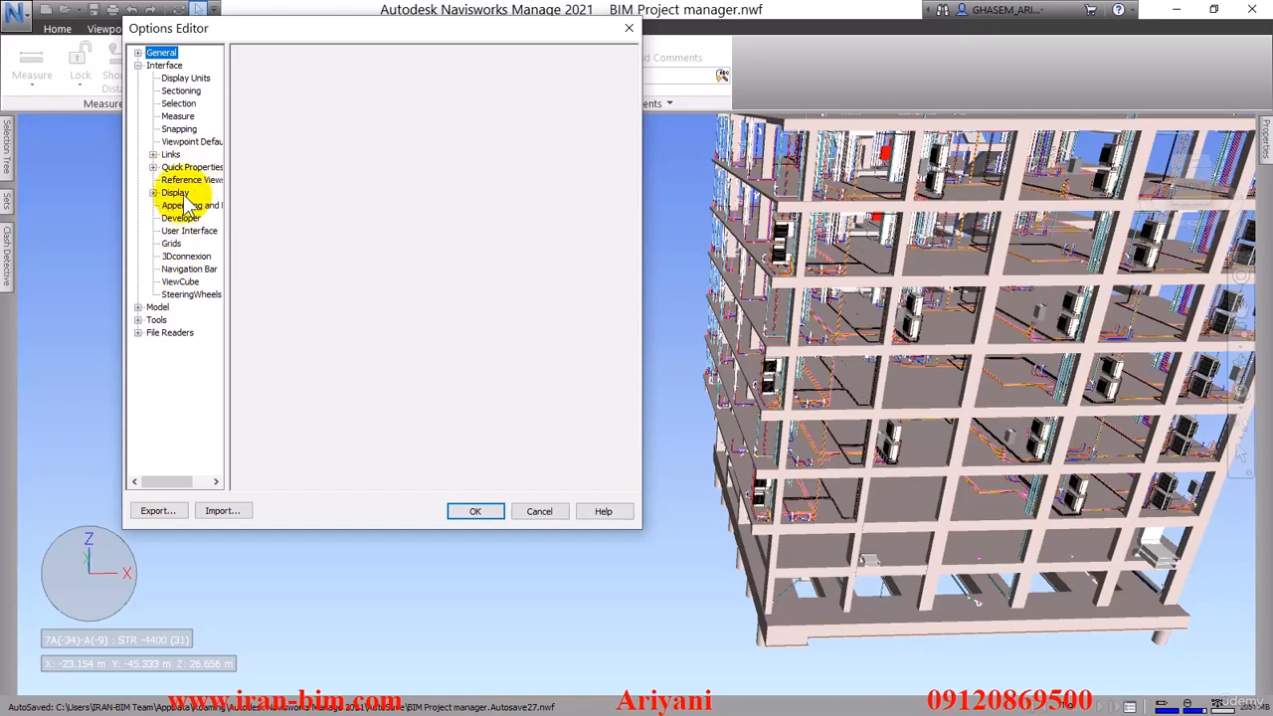
click(138, 52)
click(137, 52)
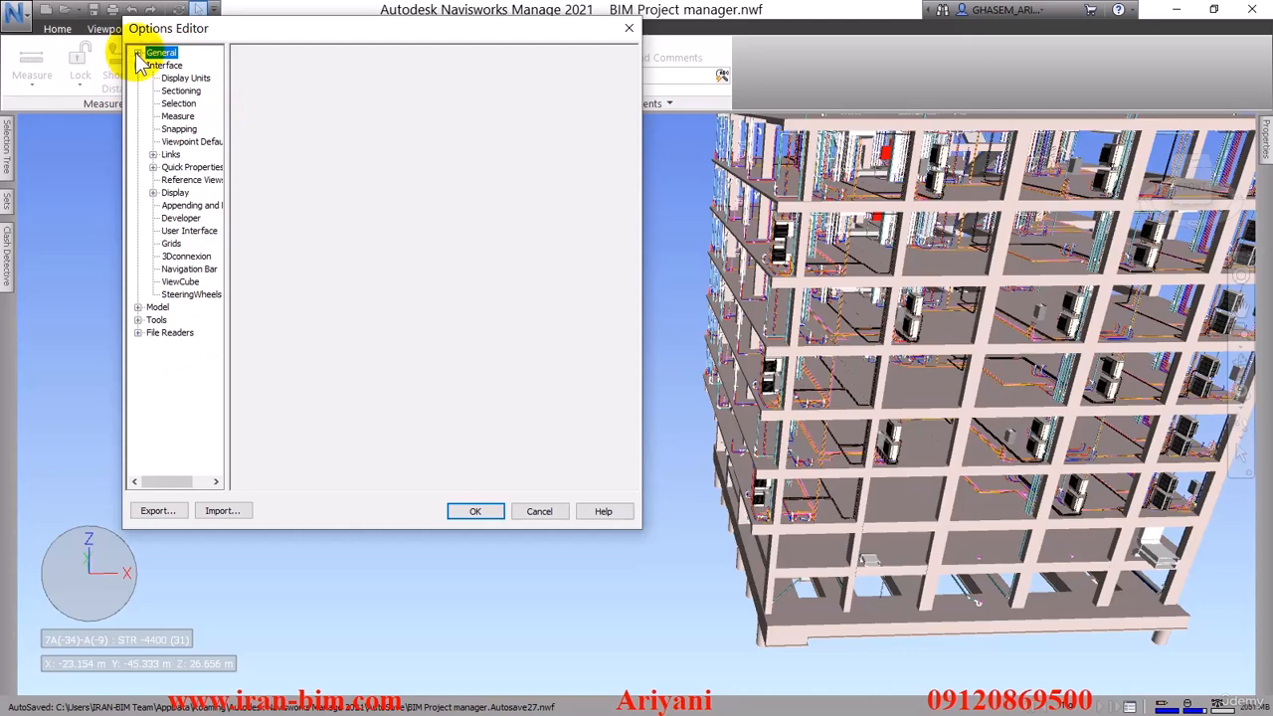
click(152, 154)
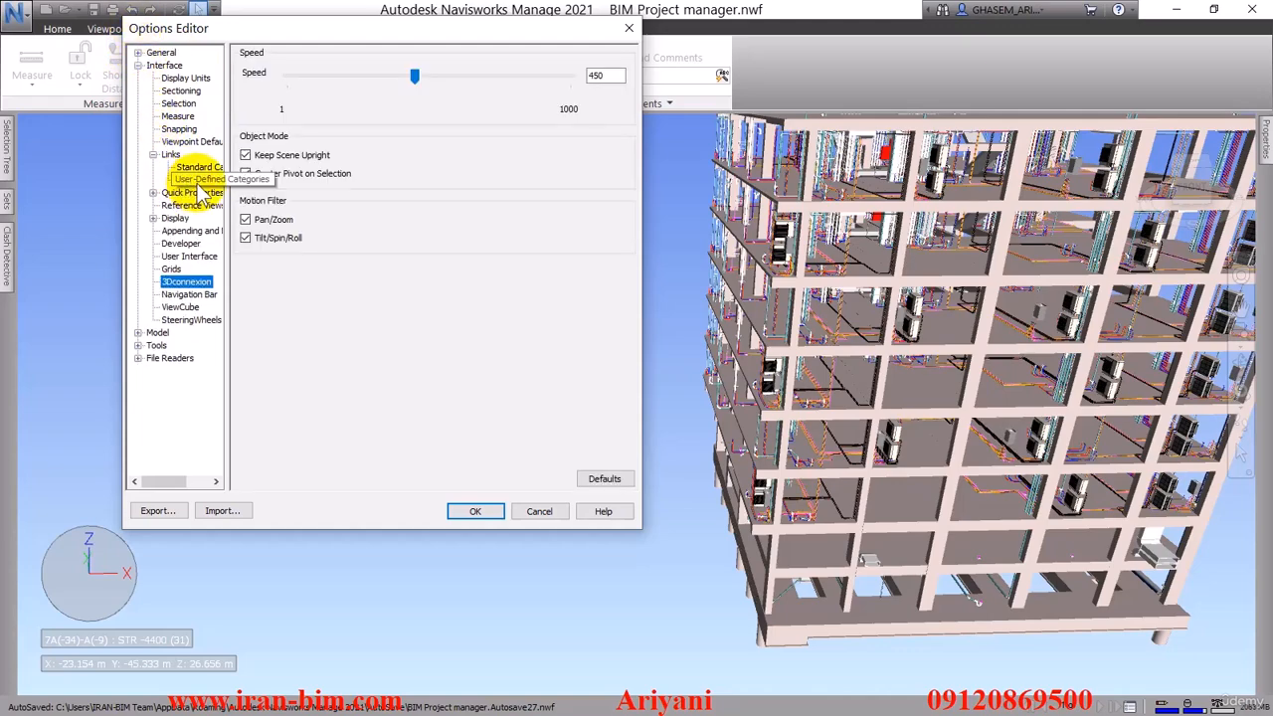
click(196, 180)
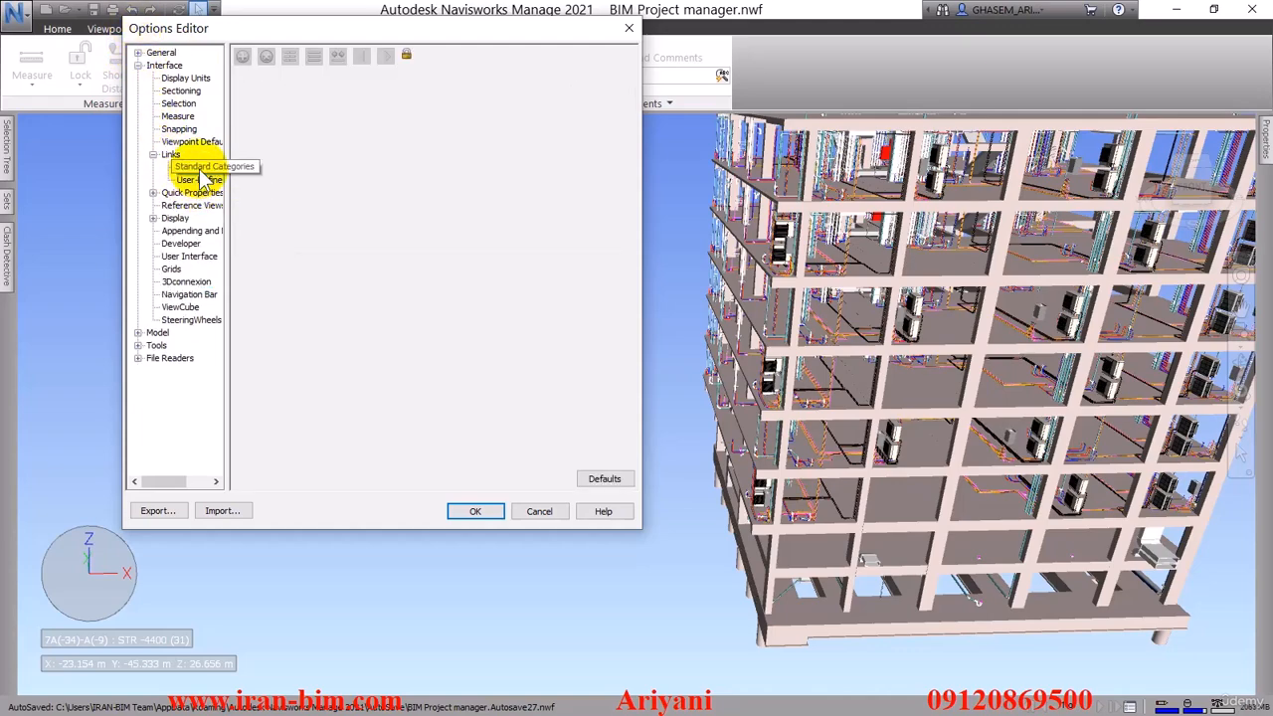
click(199, 169)
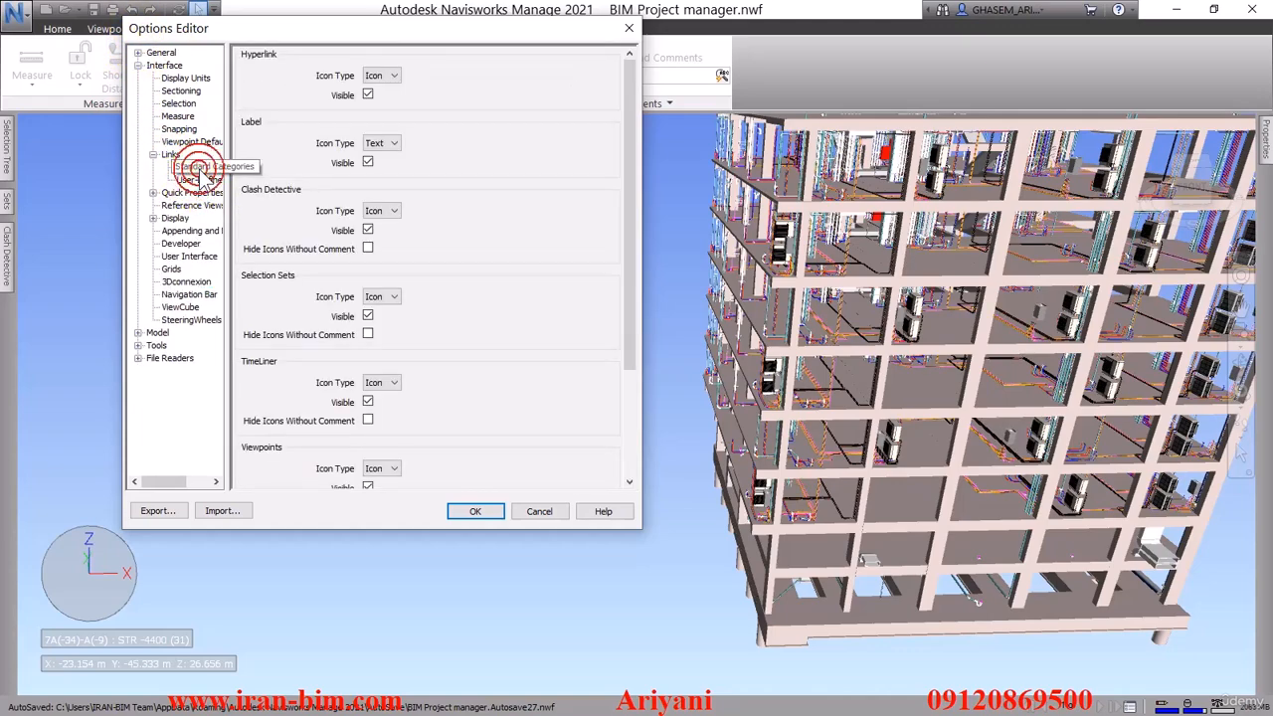
Make the Hyperlink and Label links not visible, and set the Clash Detective link icon type to Text
click(367, 95)
click(366, 162)
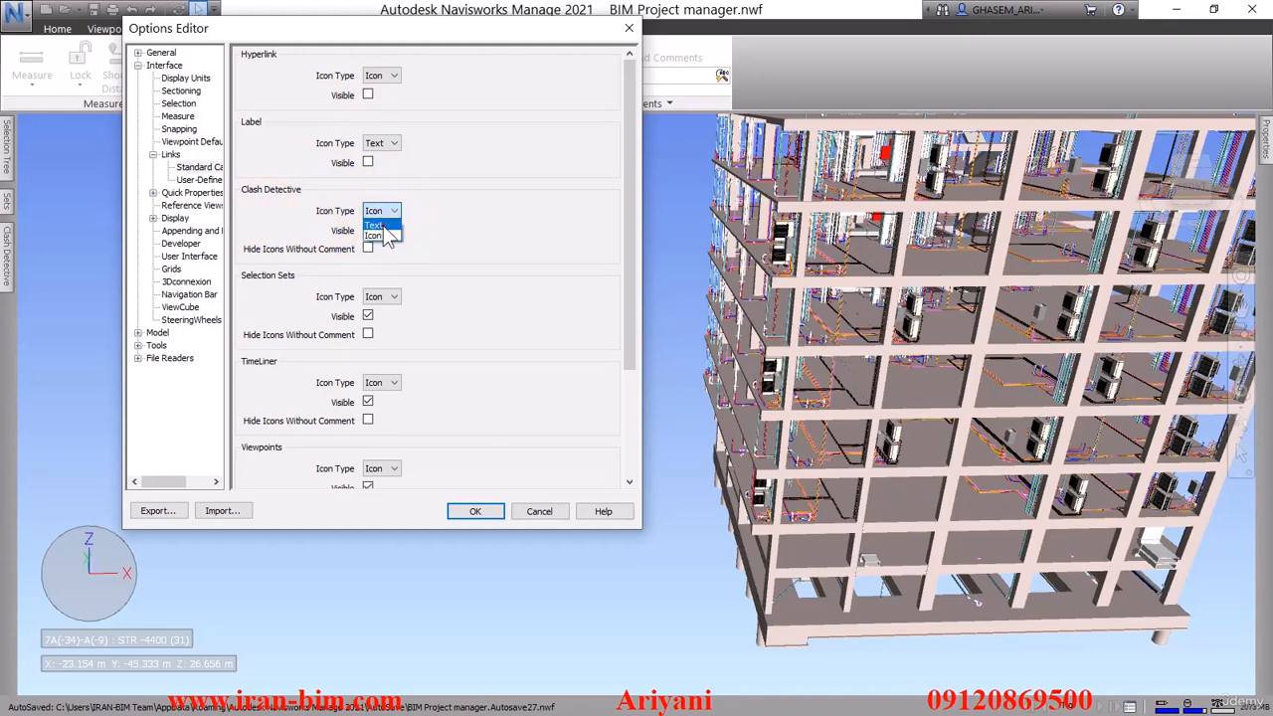
click(383, 226)
Make the Selection Sets, TimeLiner, Viewpoints and Redline Tags links not visible, and apply the options
drag(628, 207, 638, 315)
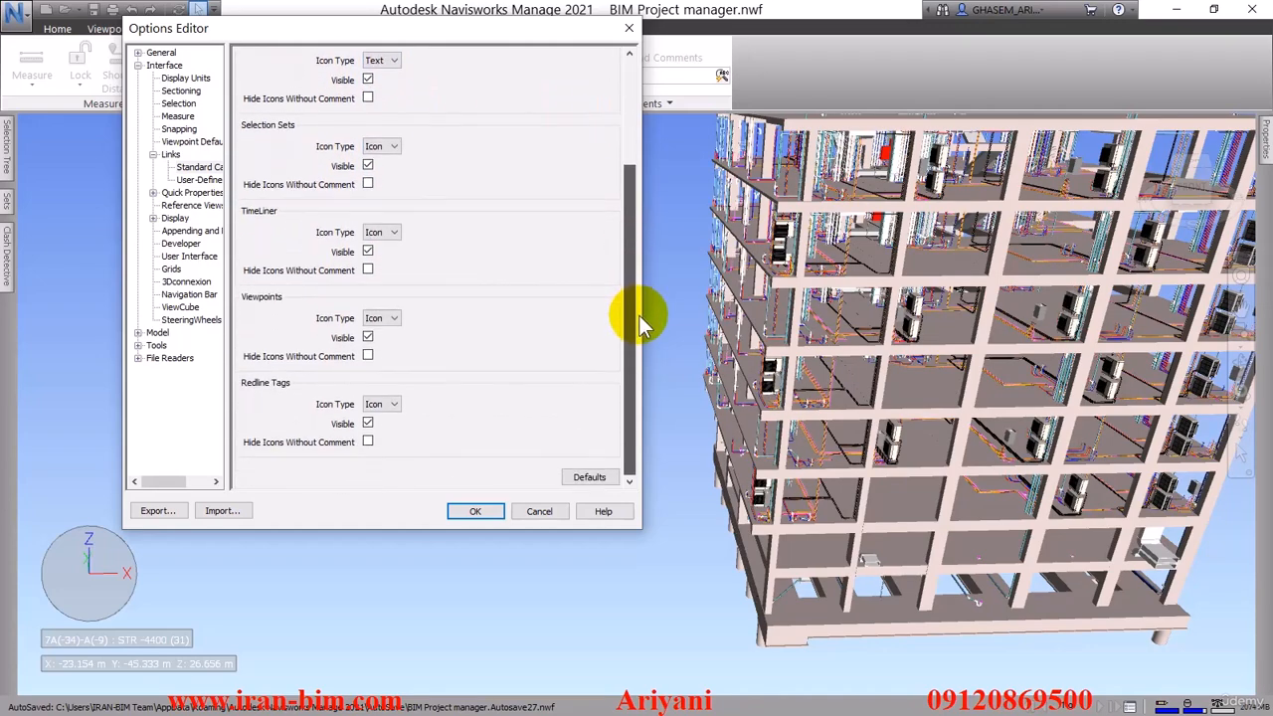
click(368, 166)
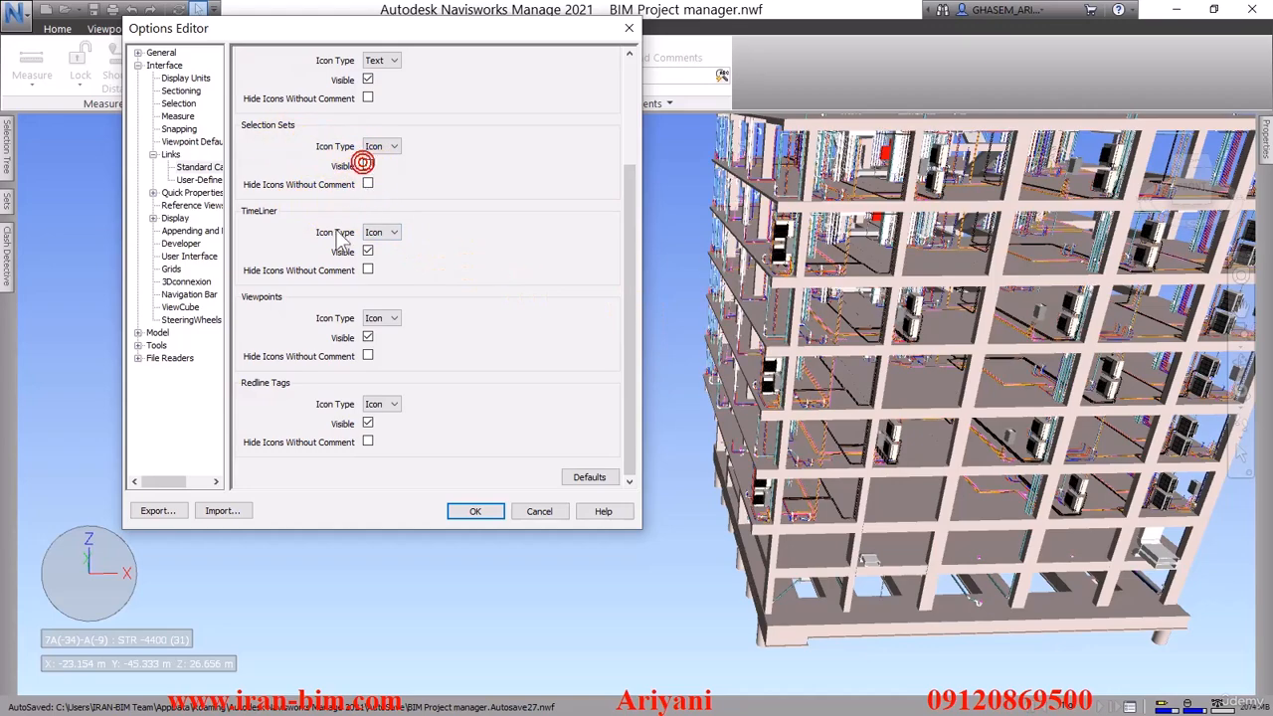
click(368, 252)
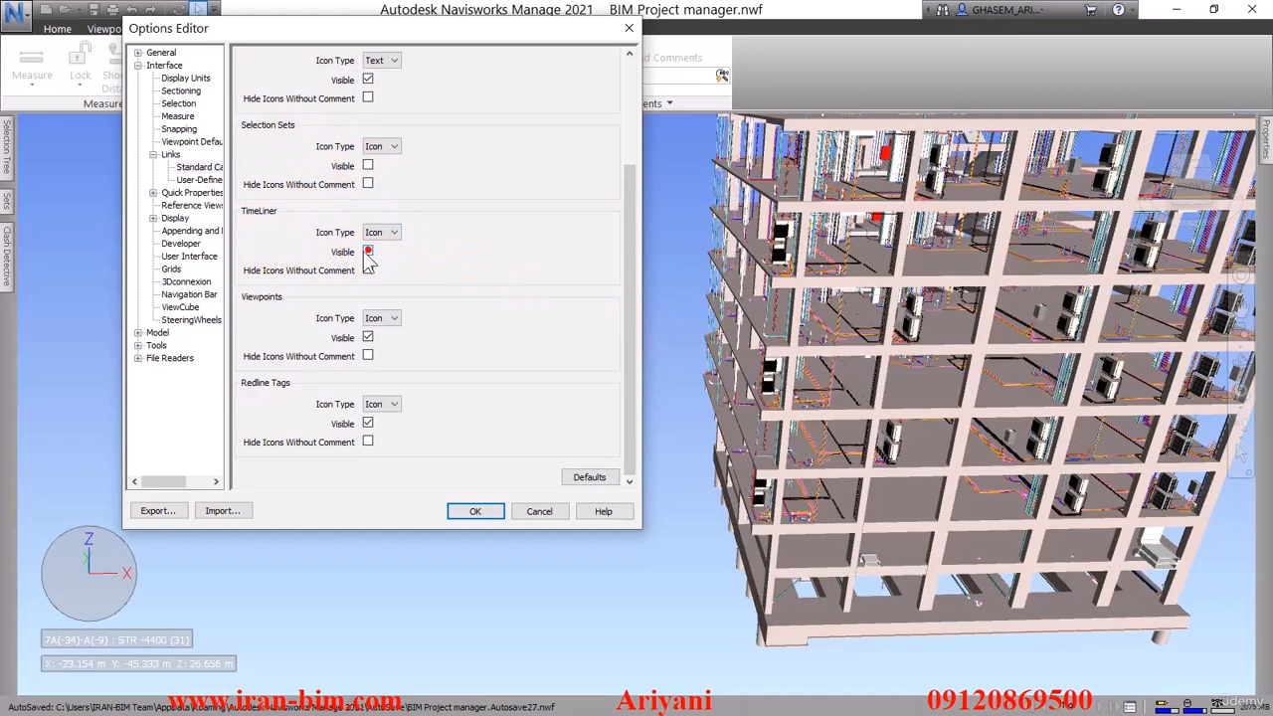
click(368, 338)
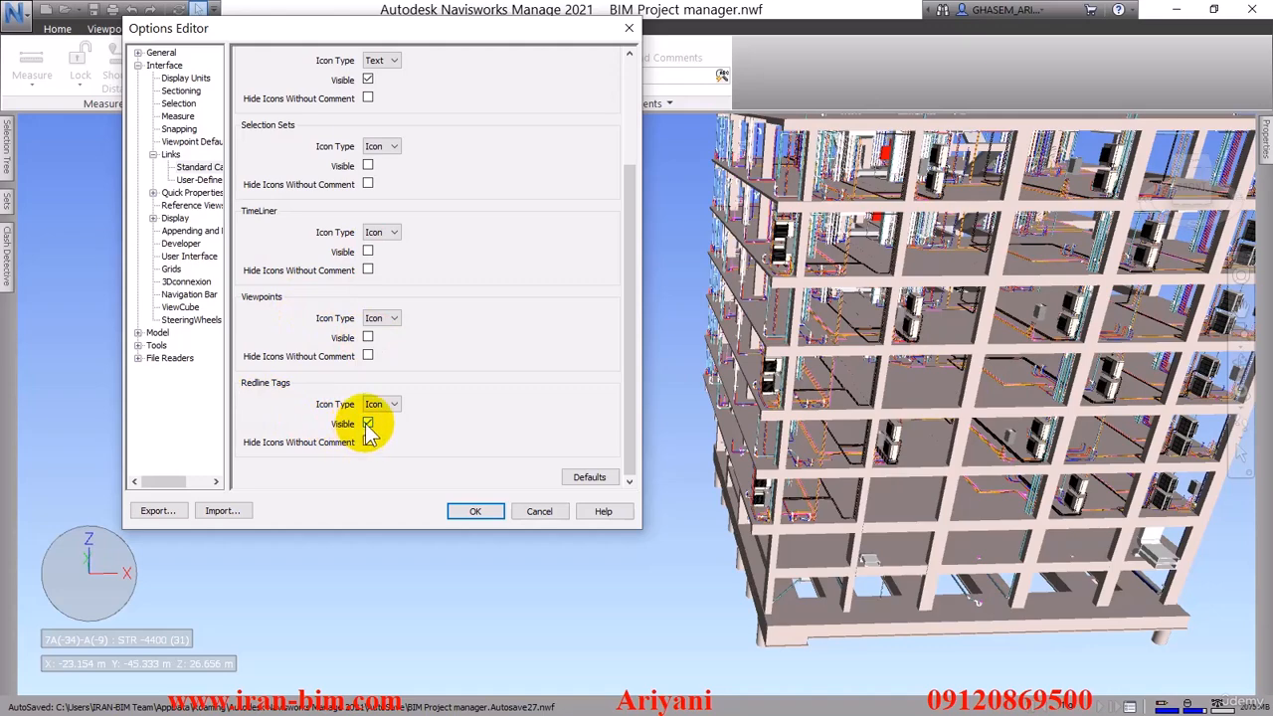
drag(627, 432, 640, 463)
click(480, 511)
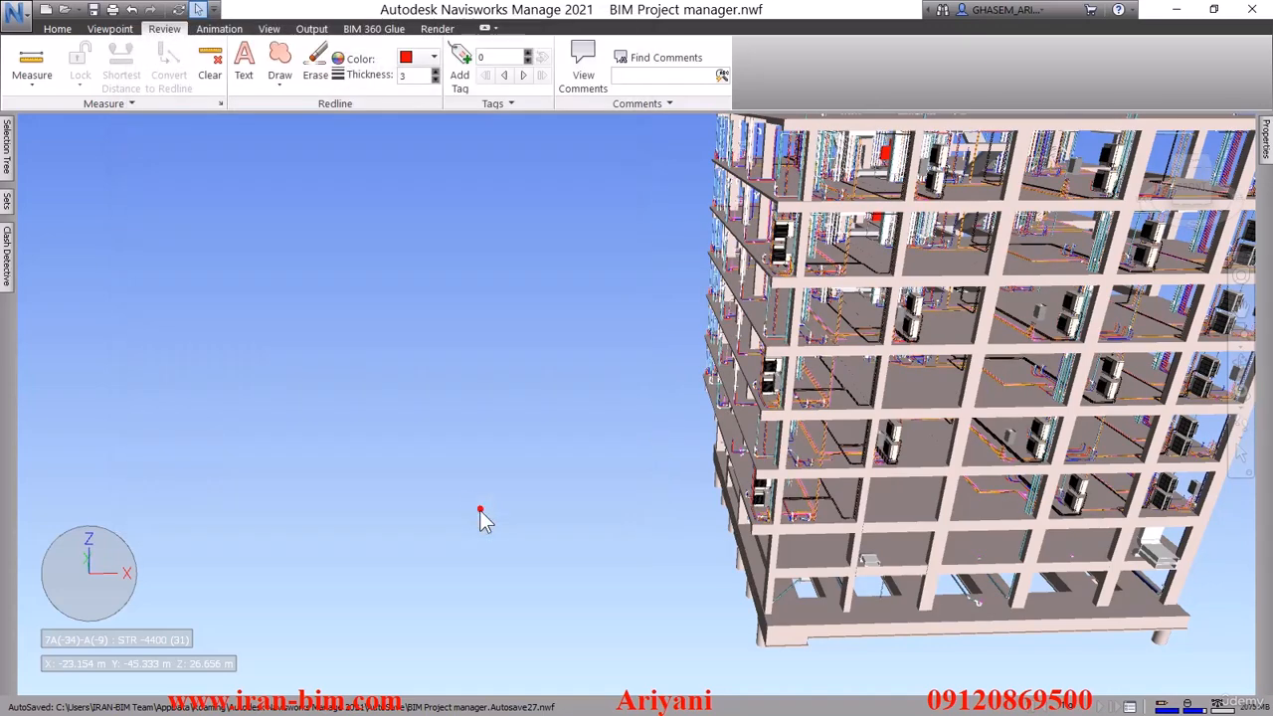
Turn on the display of links in the model and inspect the clash labels around the building
click(58, 30)
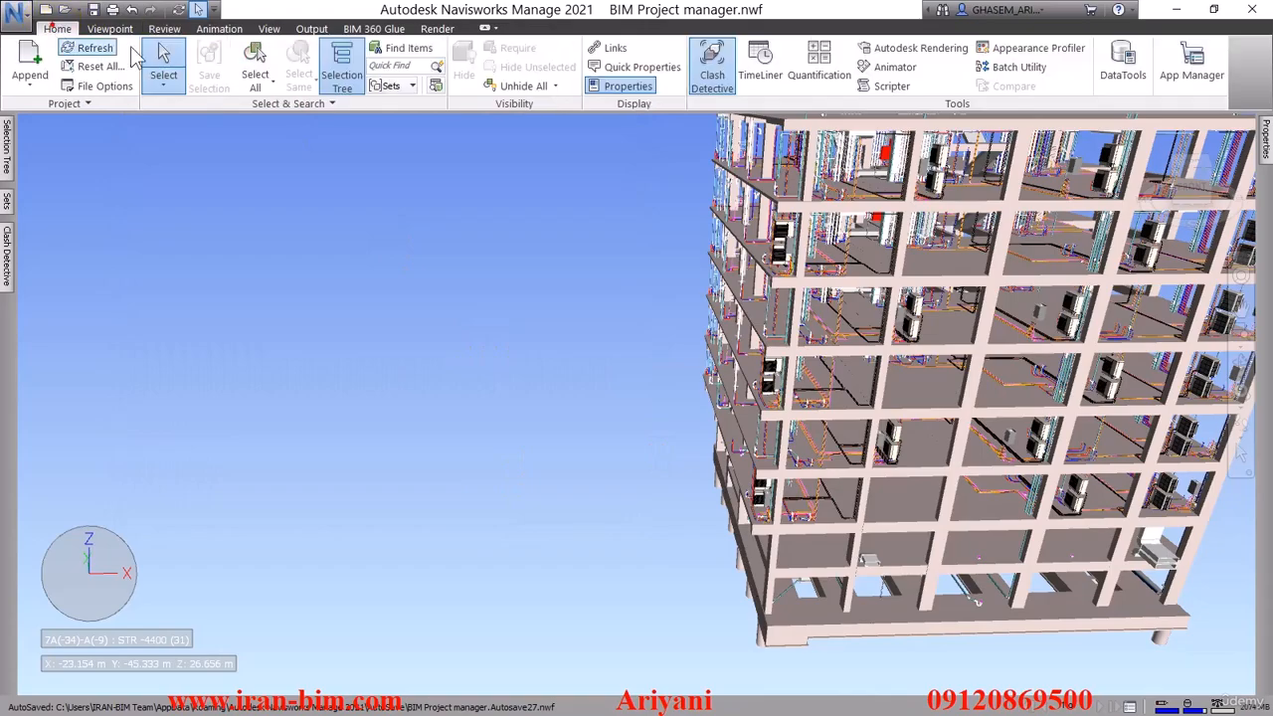
click(603, 47)
shift+middle_drag(548, 483, 895, 447)
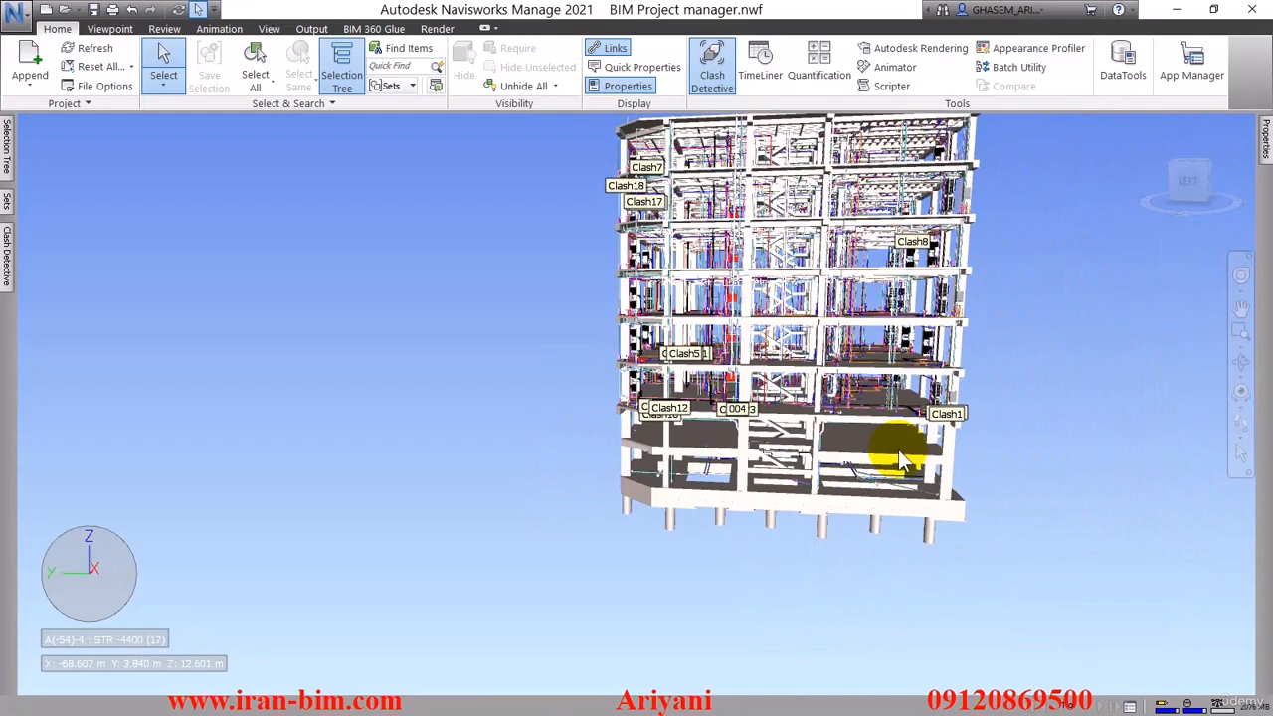
shift+middle_drag(676, 429, 618, 418)
click(411, 247)
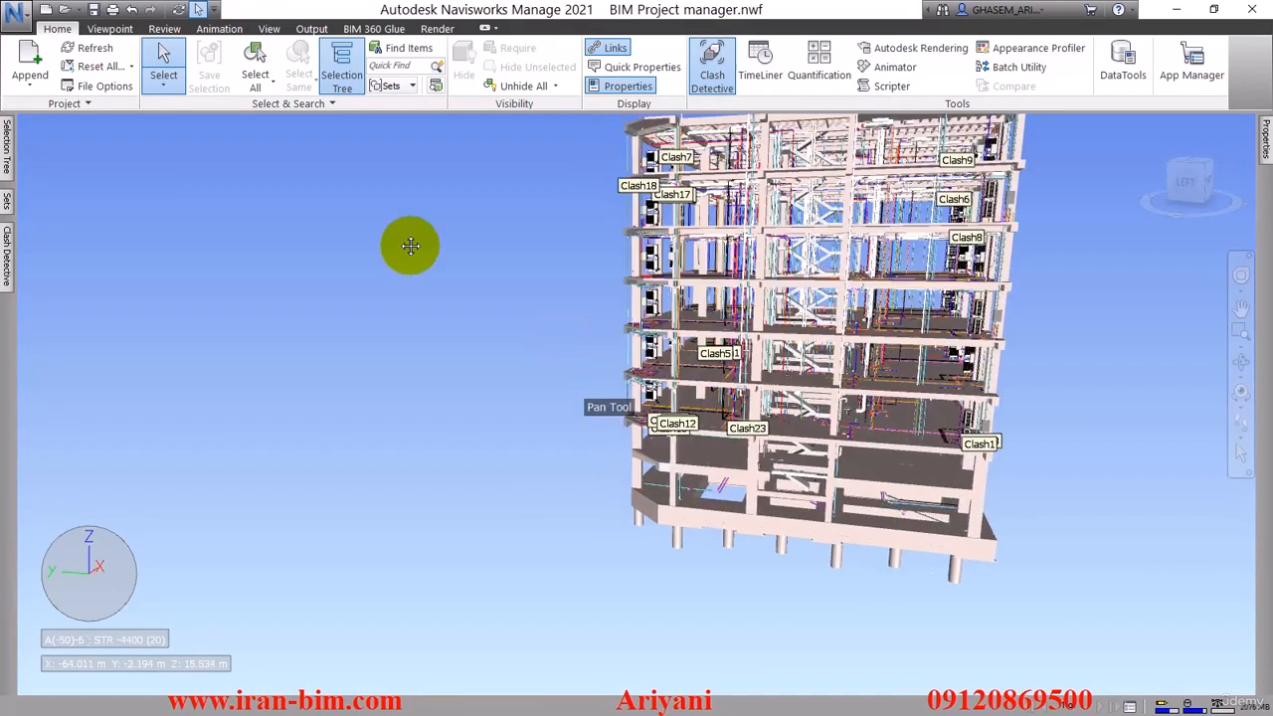
Set the Clash Detective link icon type to Icon in the Options Editor and apply it
click(15, 12)
click(218, 362)
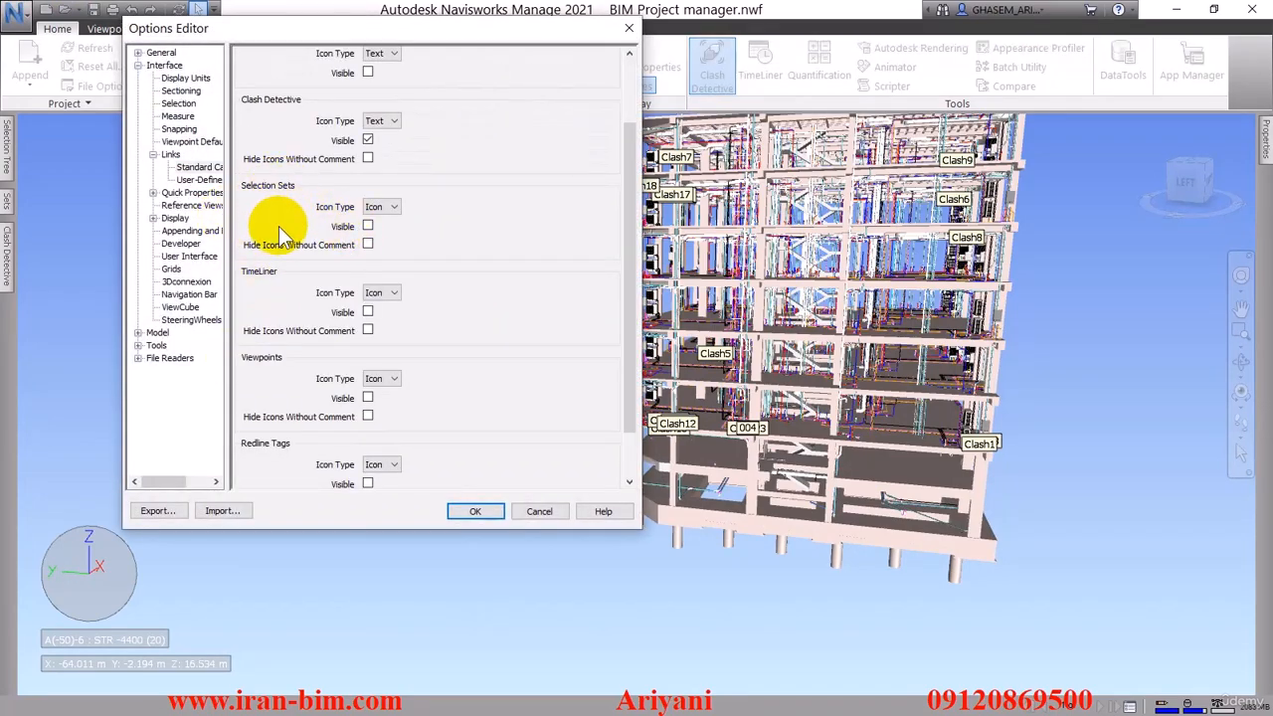
click(379, 121)
click(376, 147)
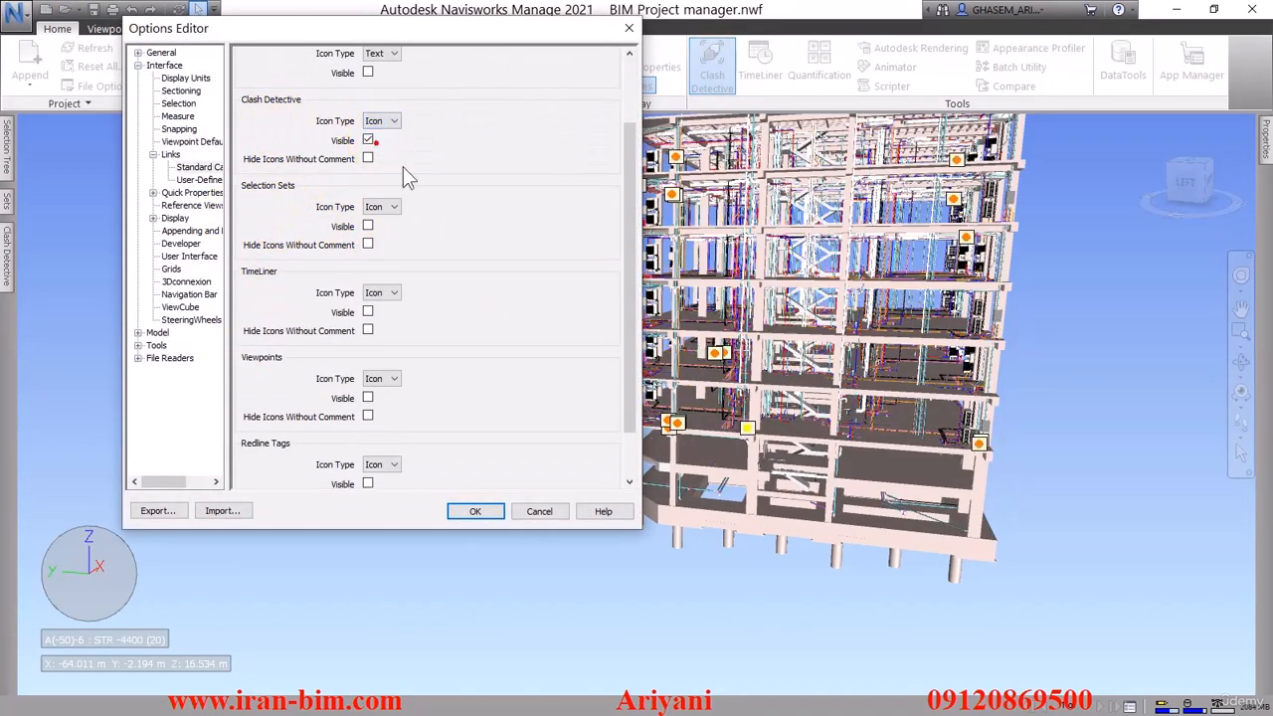
click(476, 511)
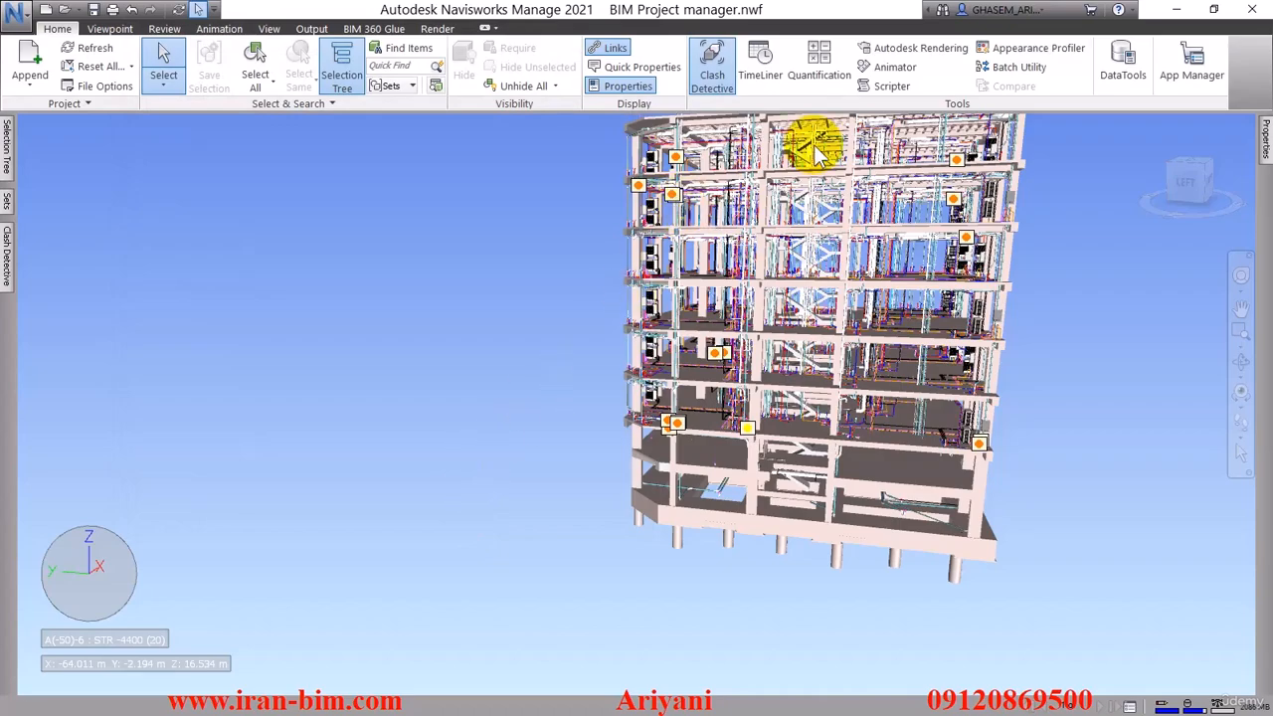
Open clash 004 from its marker in the model, and follow the neighbouring clash markers, including Clash2
mouse_move(866, 284)
shift+middle_down()
mouse_move(798, 275)
mouse_move(795, 288)
shift+middle_up()
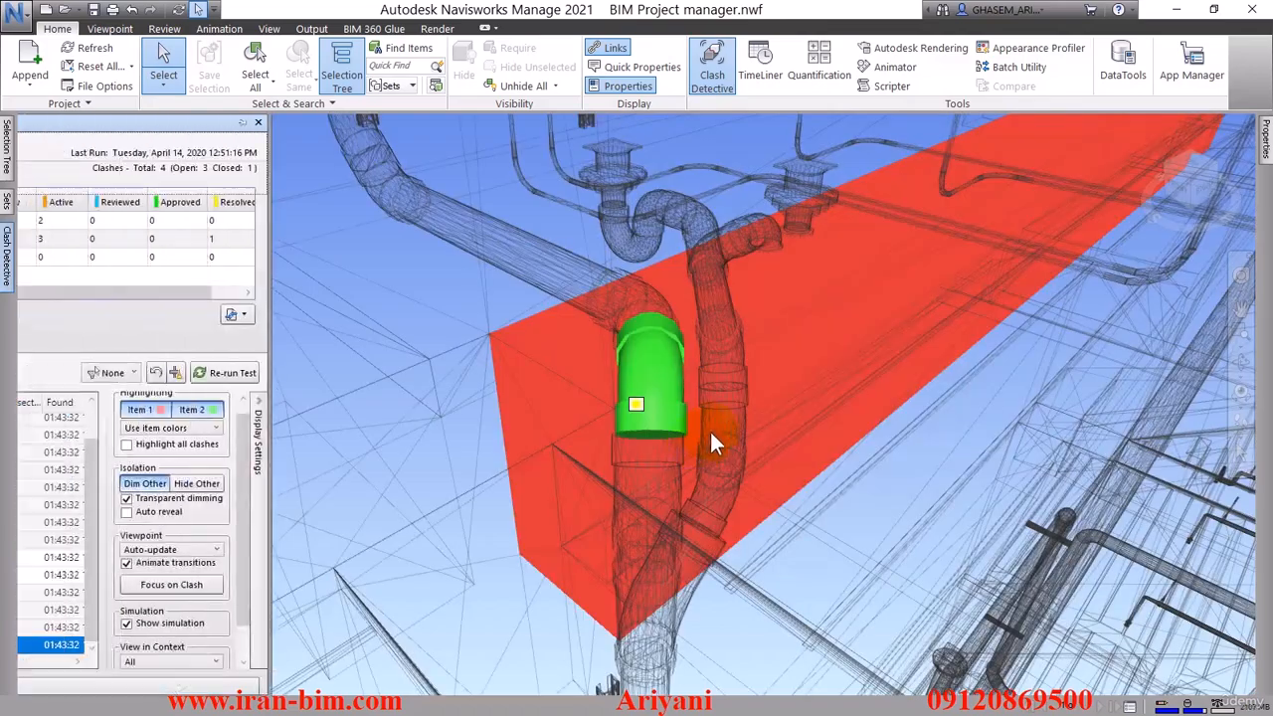
shift+middle_drag(771, 345, 904, 306)
click(967, 180)
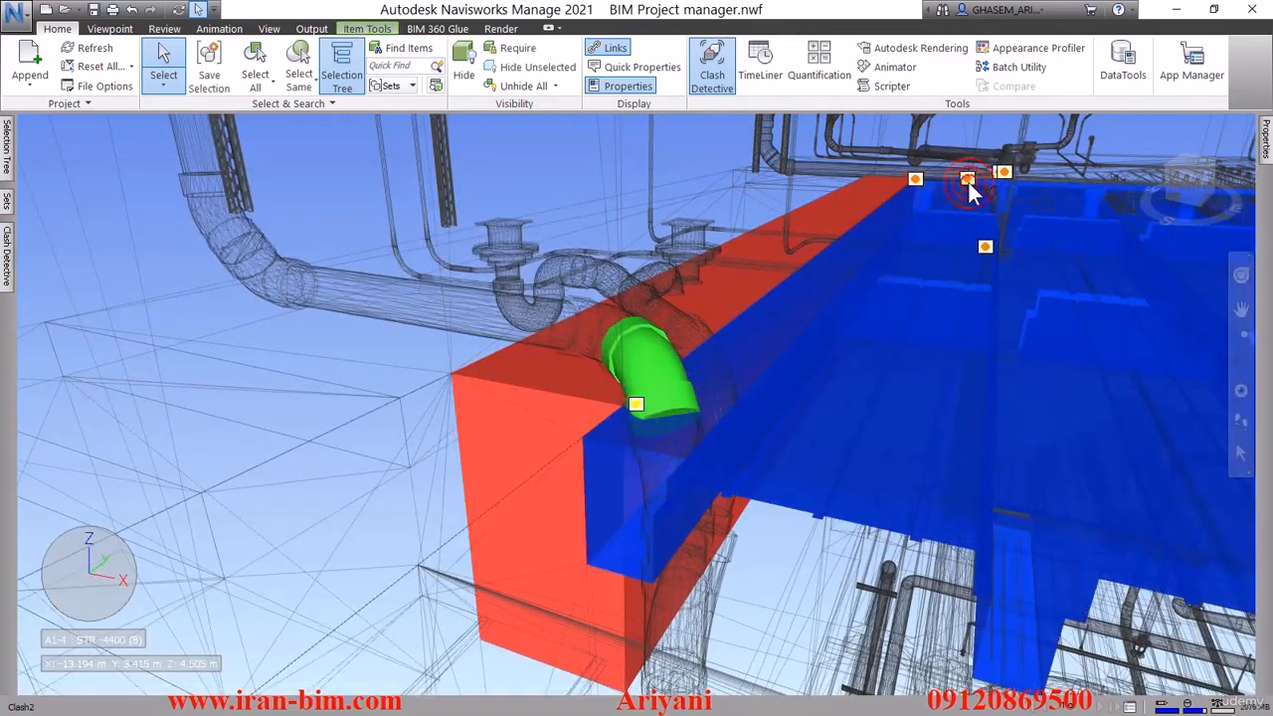
click(913, 183)
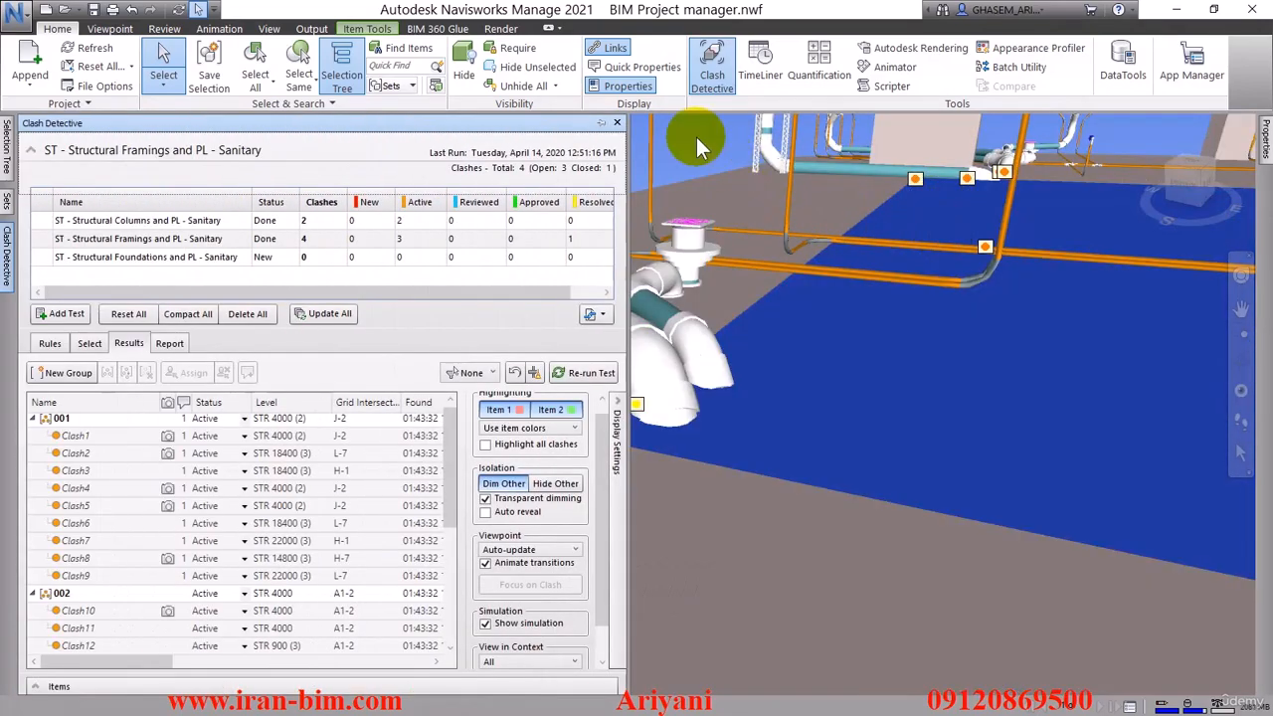